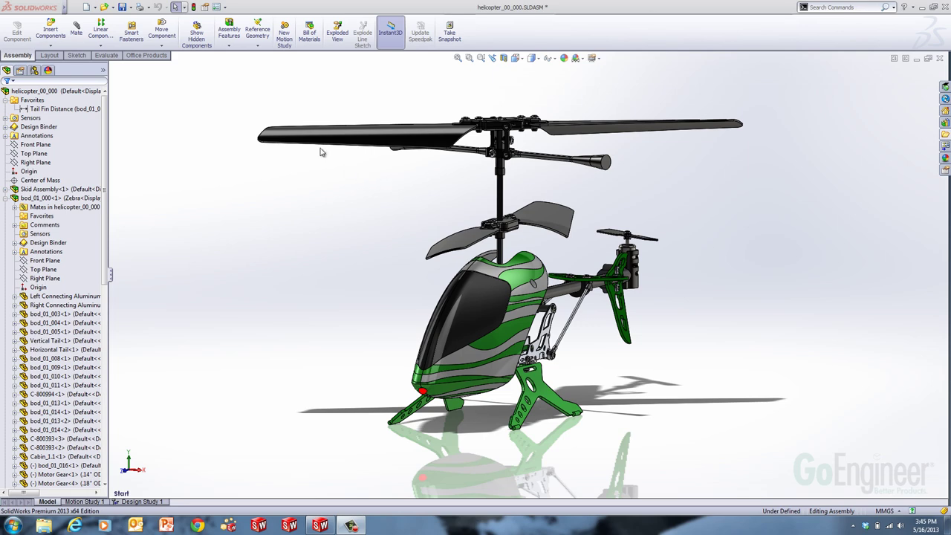
Create a new part from the GoEngineer template and start a sketch on the Top Plane.
click(86, 7)
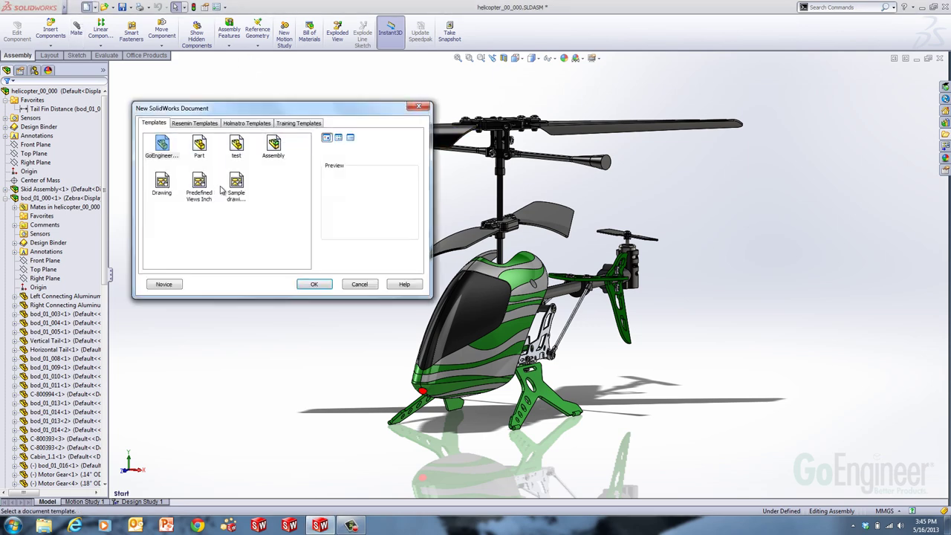
double_click(162, 147)
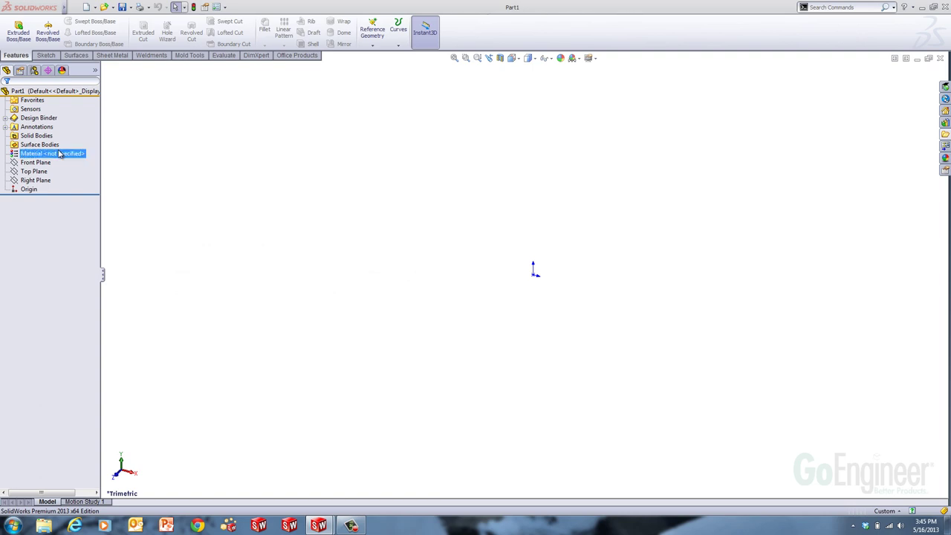
click(34, 171)
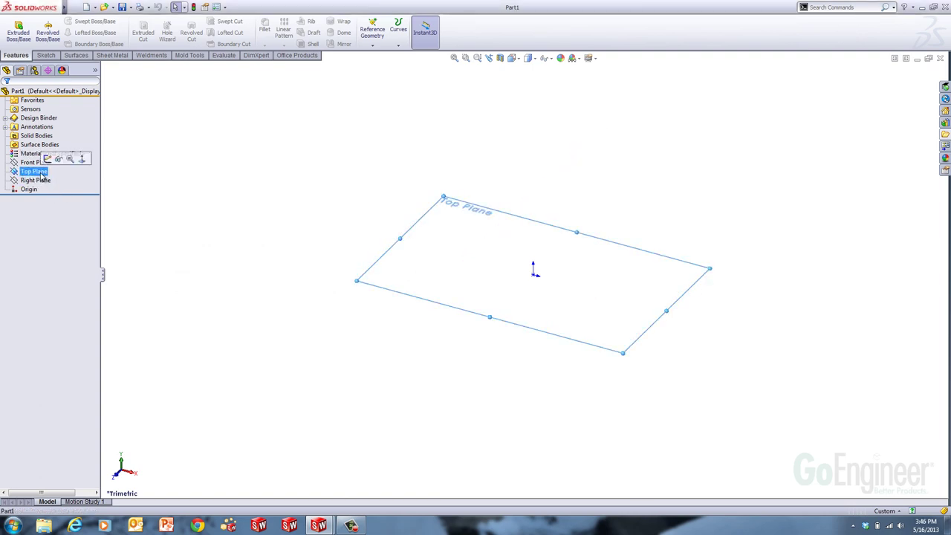
click(47, 159)
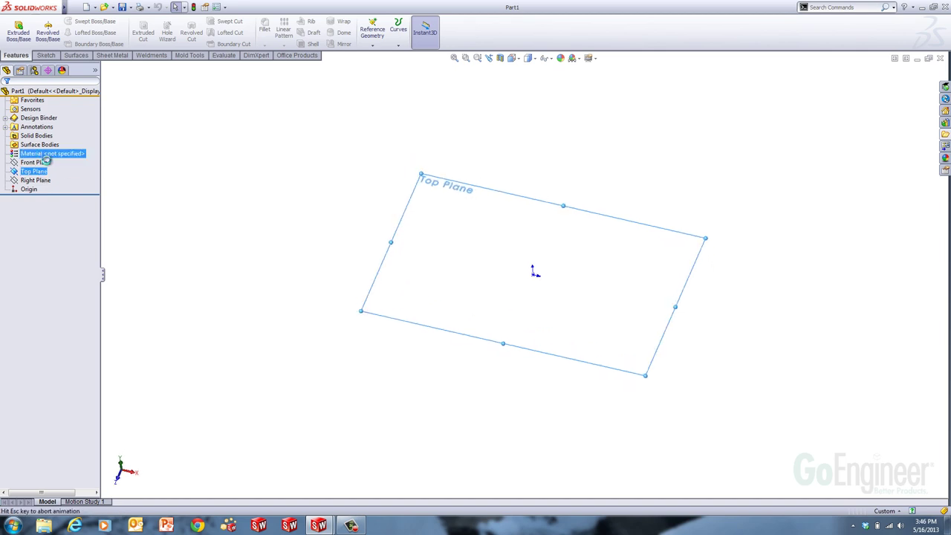
Sketch a corner rectangle about 27 × 10 mm with its upper edge through the origin, and a second about 18 × 5 mm inside on its lower edge.
key(s)
click(515, 227)
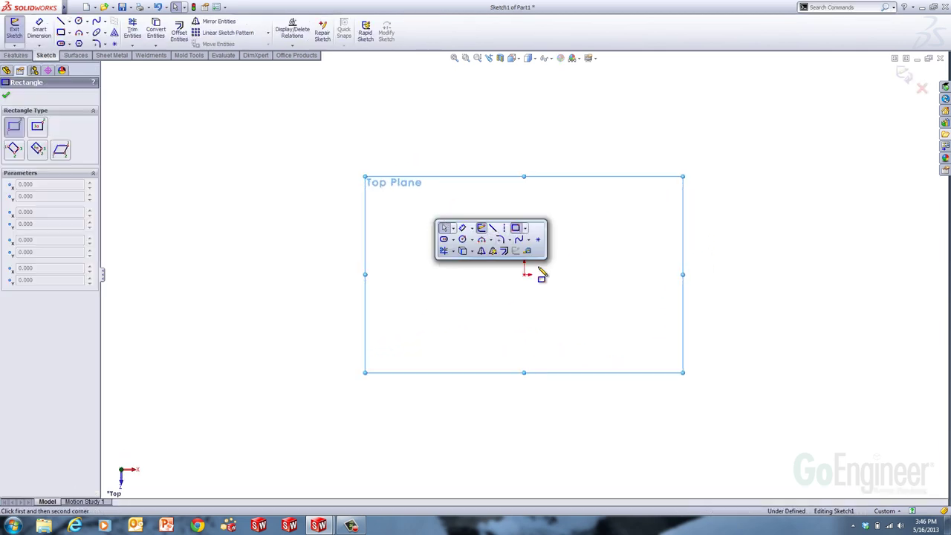
click(554, 275)
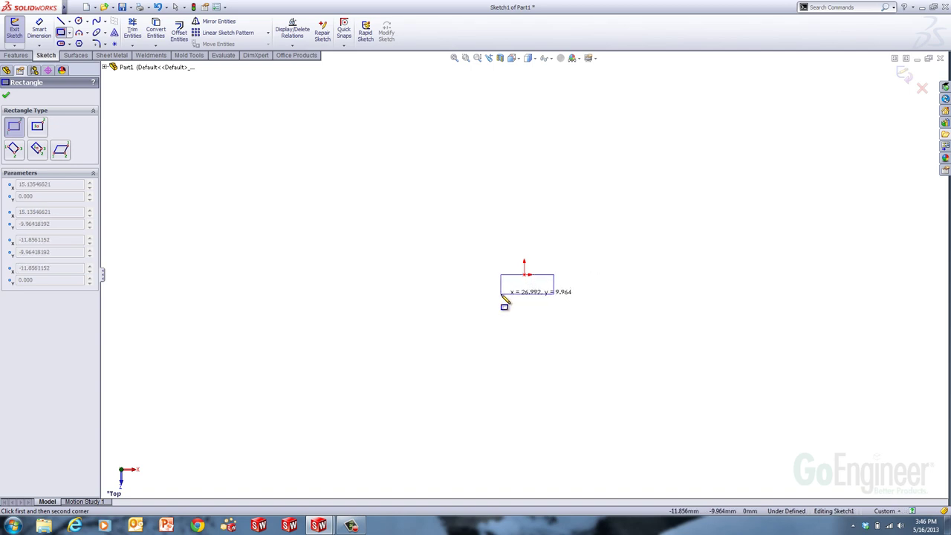
click(500, 292)
scroll(524, 303, down, 1)
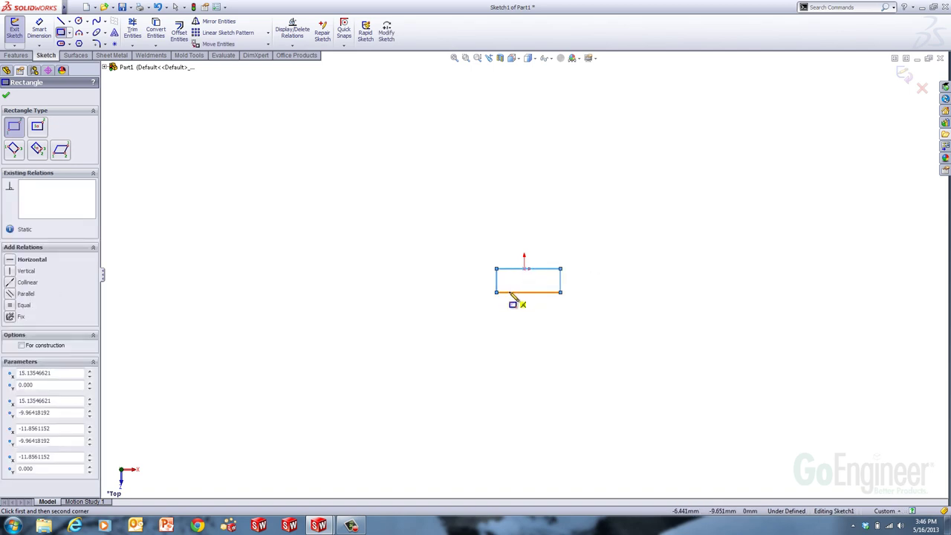
click(510, 292)
click(553, 280)
Sketch a slanted line up and outward from the outer rectangle's left edge, continued by a short vertical line ending level with the origin.
key(s)
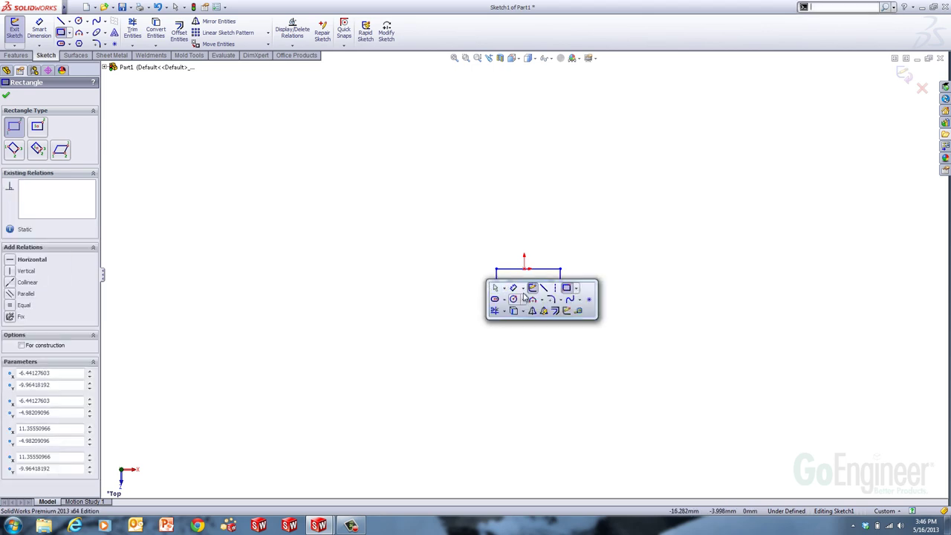
click(544, 288)
click(510, 292)
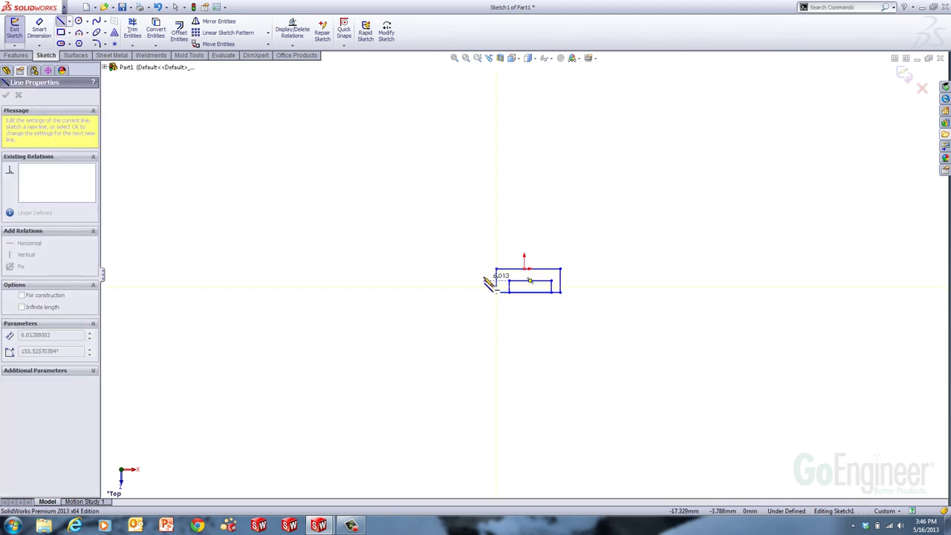
click(485, 269)
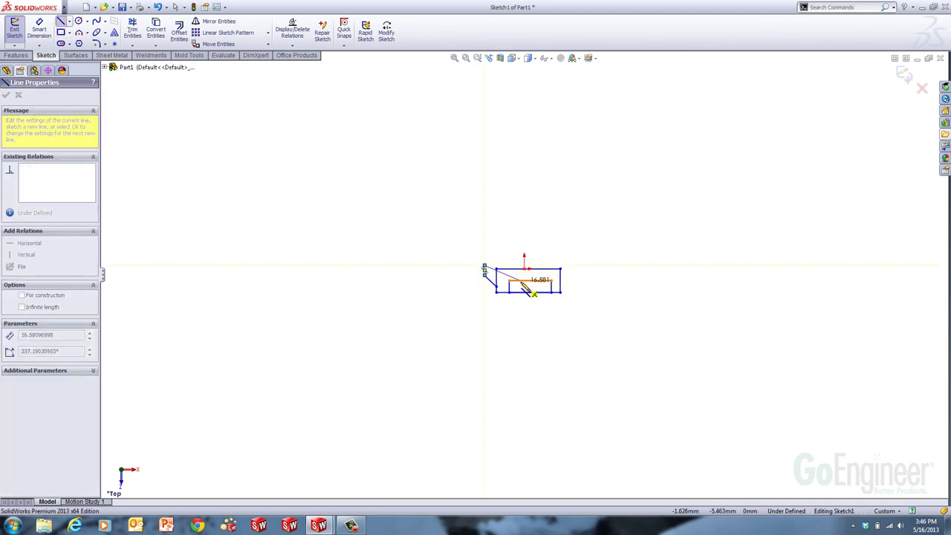
key(Escape)
scroll(499, 266, up, 3)
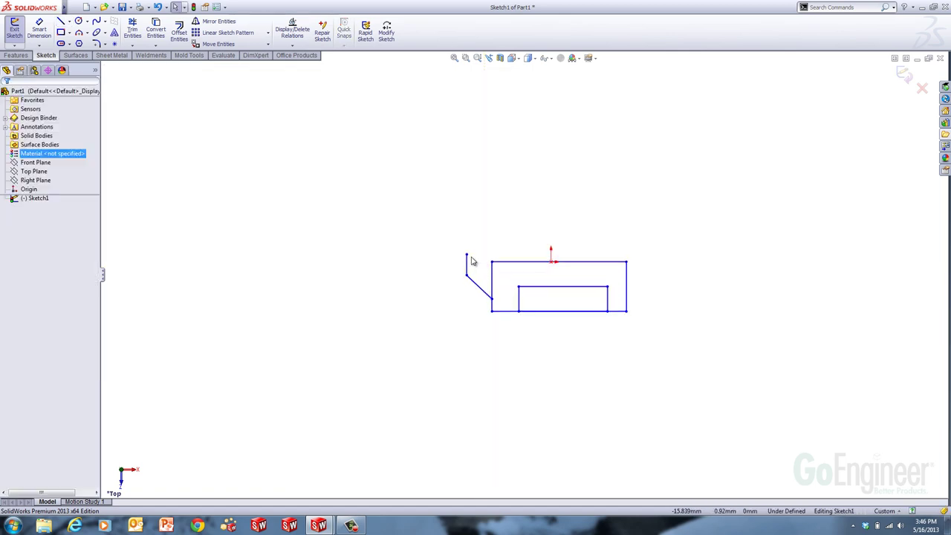
drag(467, 256, 466, 263)
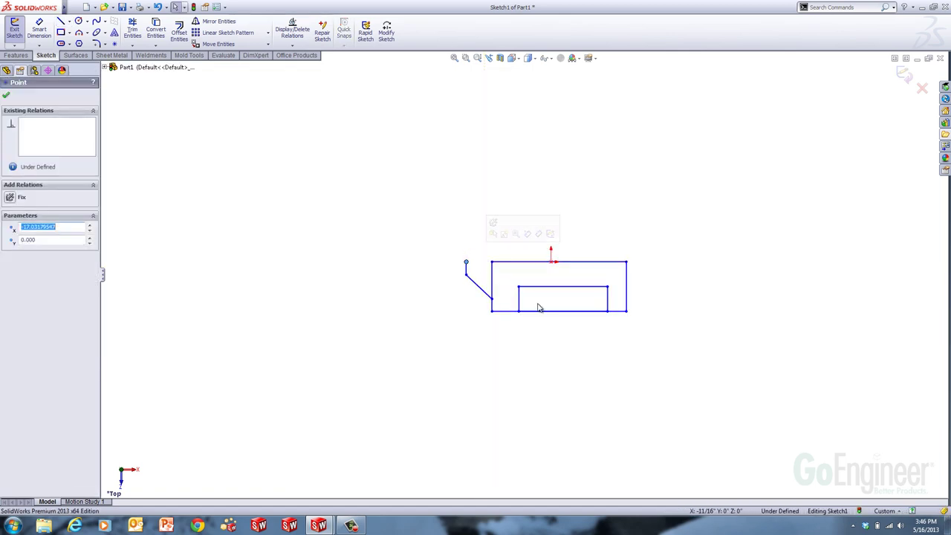
Trim the upper part of the left edge and the inner rectangle's lower edge, and extend the top edge to the short vertical line.
key(s)
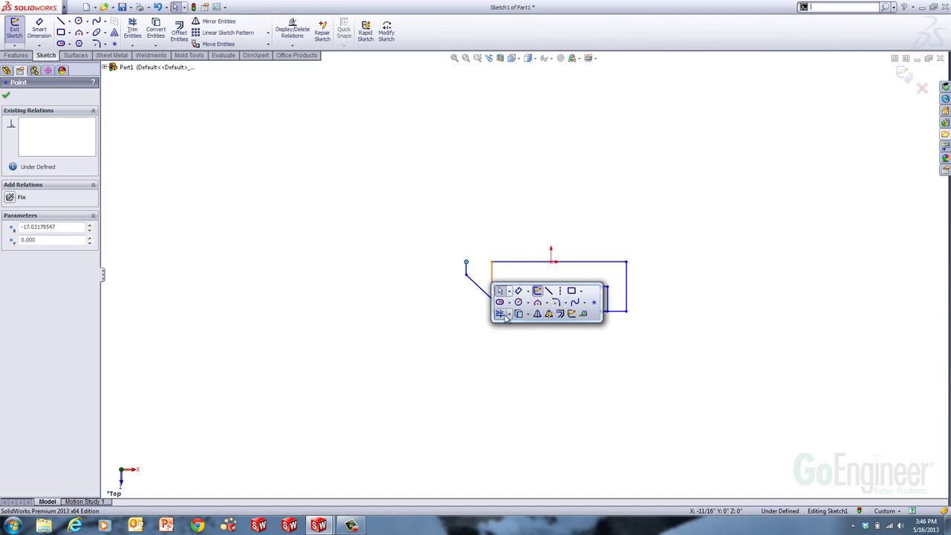
click(500, 314)
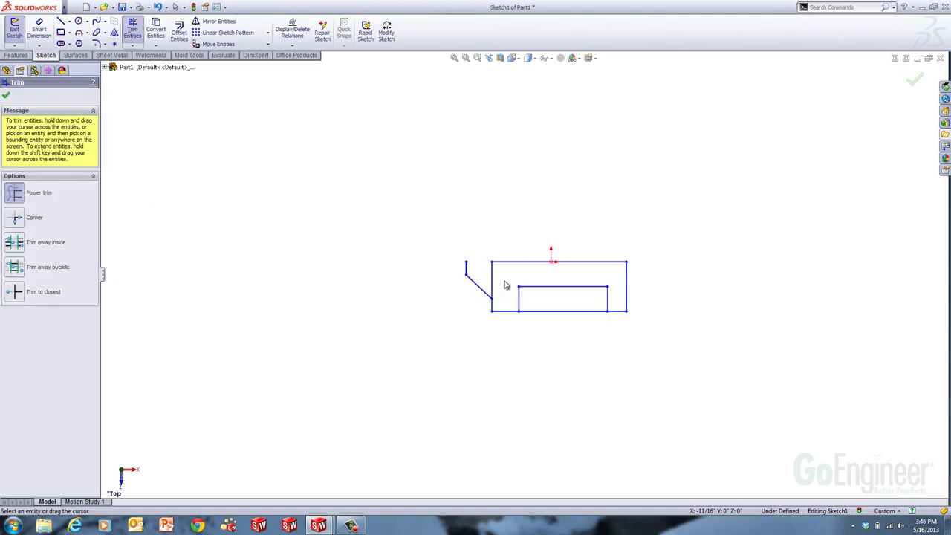
mouse_move(504, 295)
mouse_down()
mouse_move(486, 278)
mouse_move(548, 319)
mouse_move(555, 306)
mouse_up()
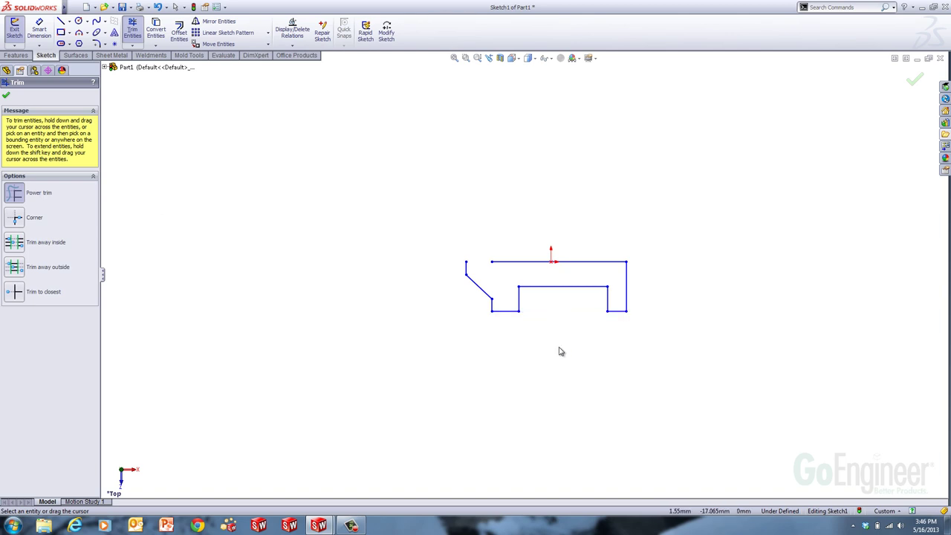
click(510, 263)
click(468, 270)
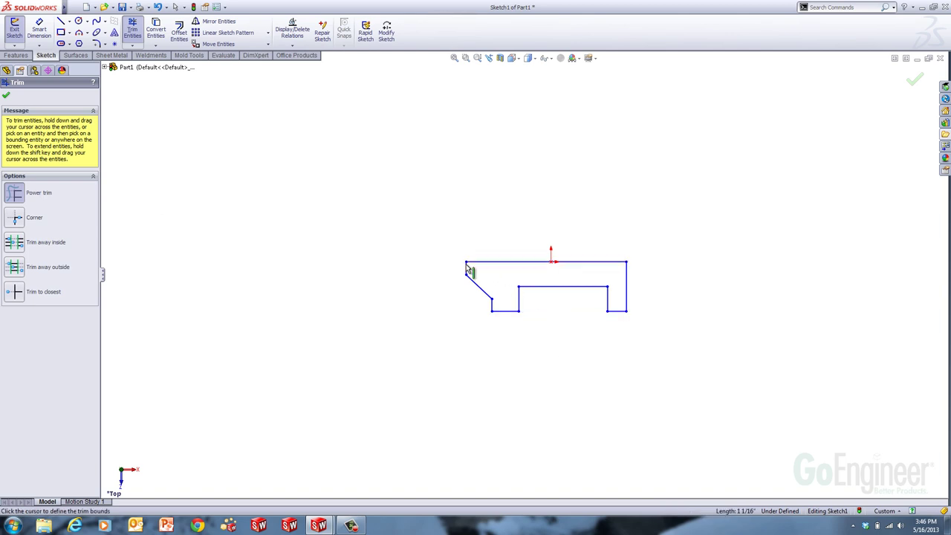
Draw a centerline from the notch edge's midpoint to the origin, and a horizontal one about 19 mm long outward from the profile's upper-left corner.
key(s)
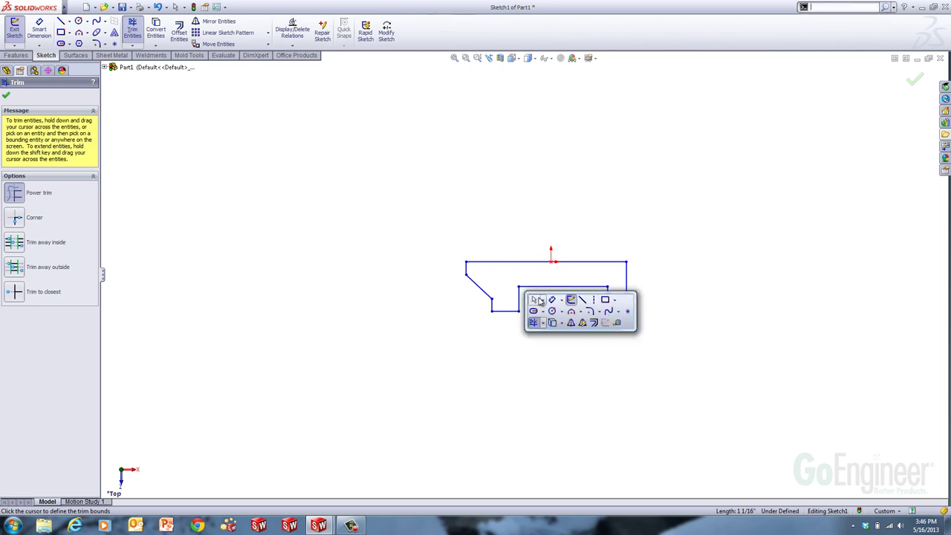
click(588, 301)
drag(563, 287, 550, 261)
drag(466, 266, 372, 261)
key(Escape)
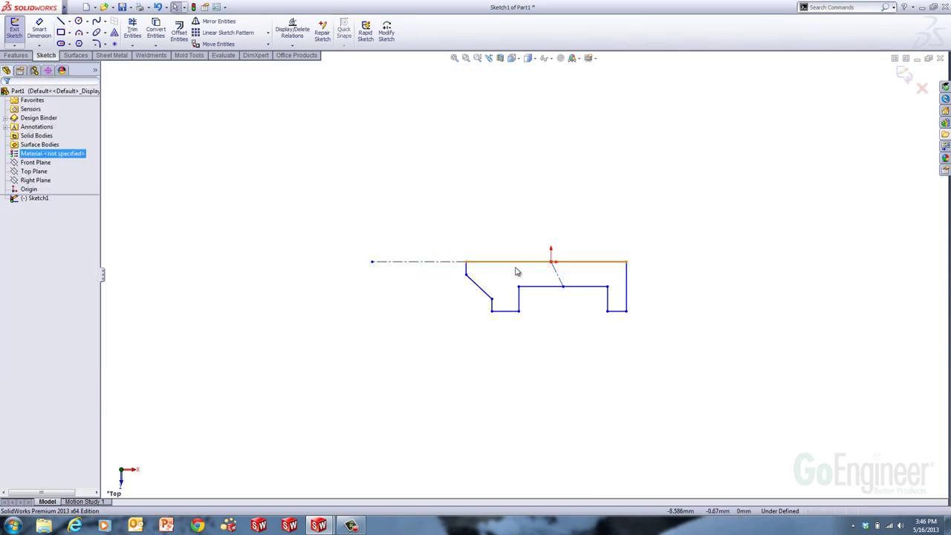
Make the centerline through the origin vertical and set the profile's two bottom edges equal in length.
click(559, 278)
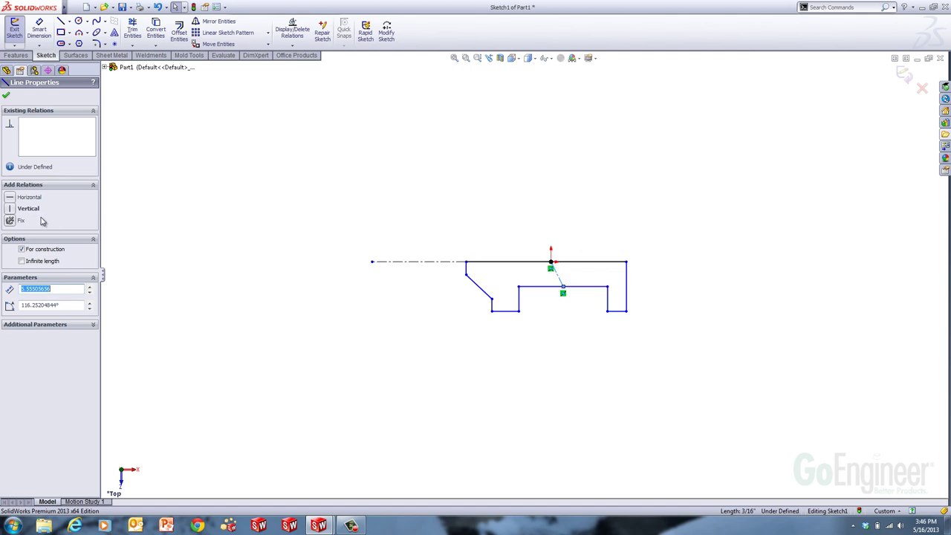
click(10, 209)
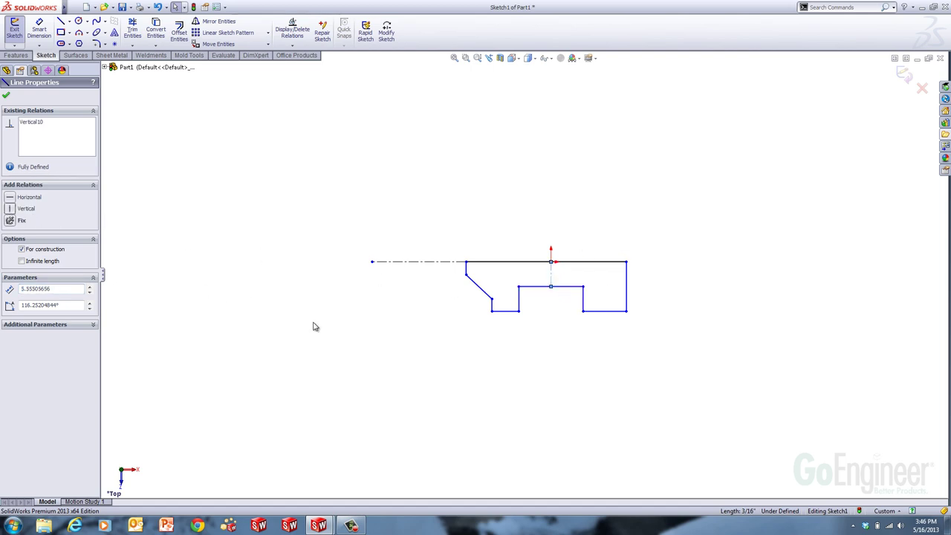
click(511, 315)
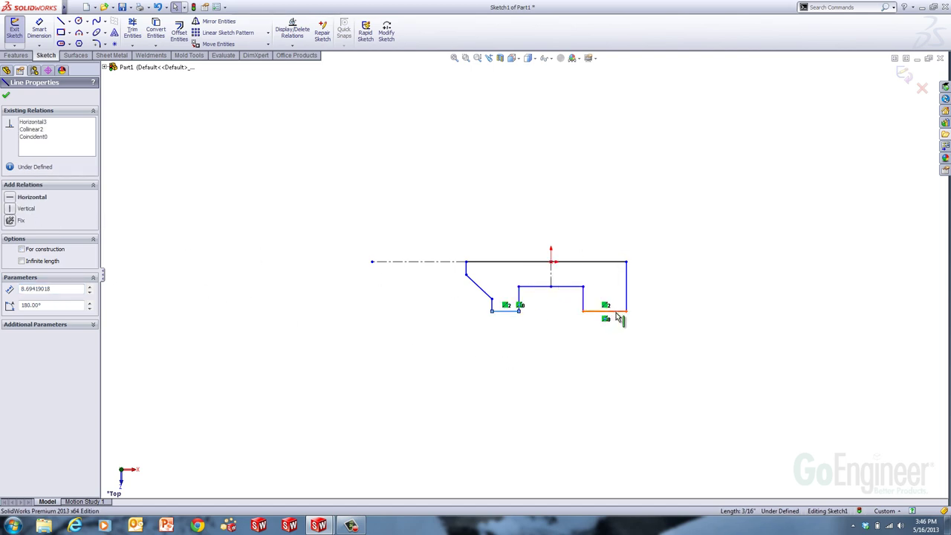
ctrl+click(615, 311)
click(699, 271)
click(560, 321)
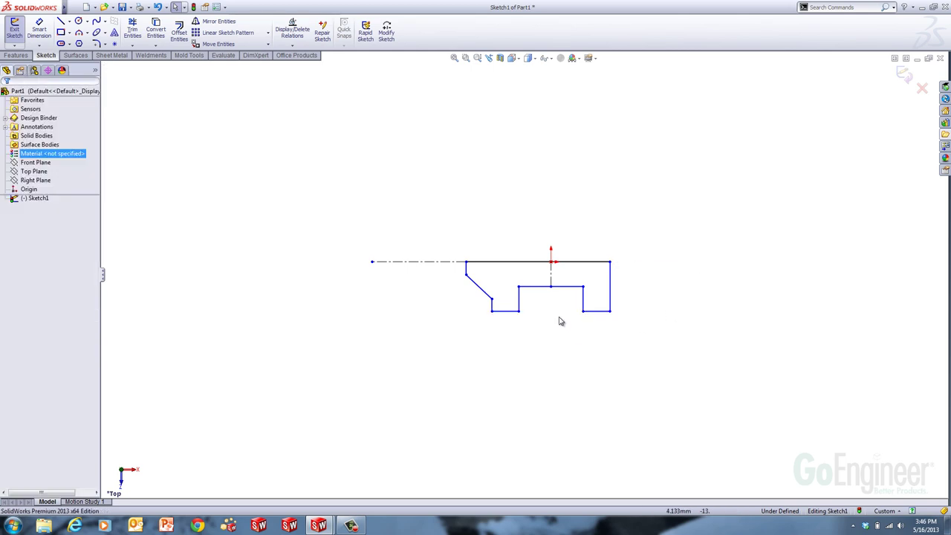
Make the notch's horizontal edge coincident with the lower endpoint of the slanted line.
click(537, 287)
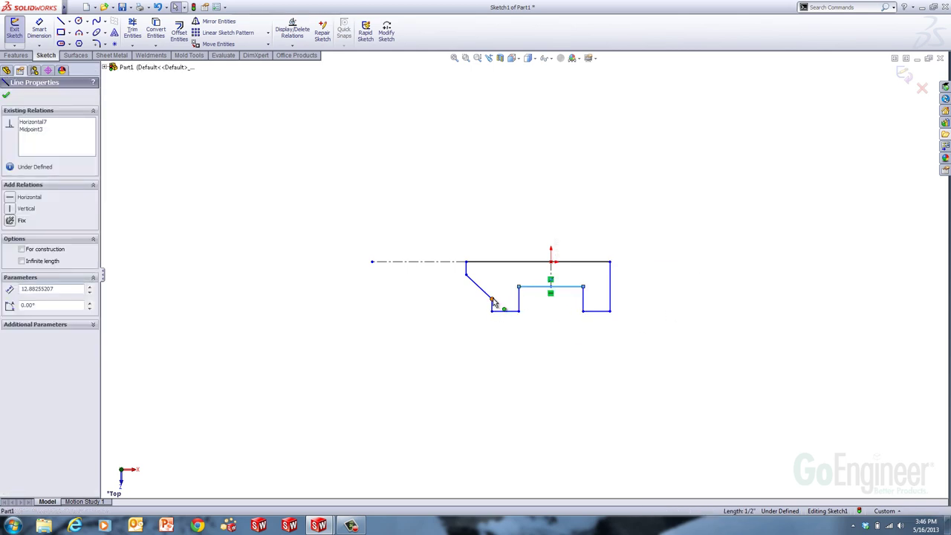
ctrl+click(492, 299)
click(10, 266)
click(498, 357)
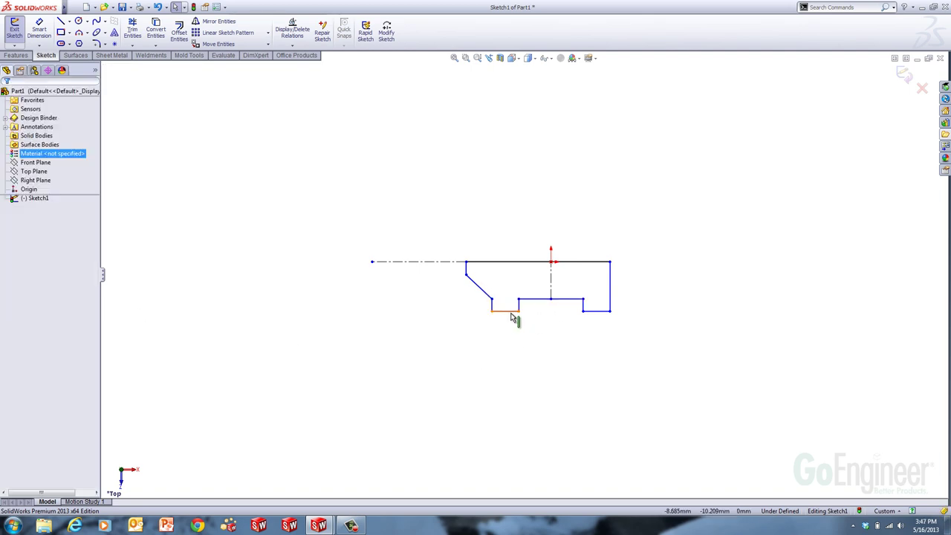
click(526, 300)
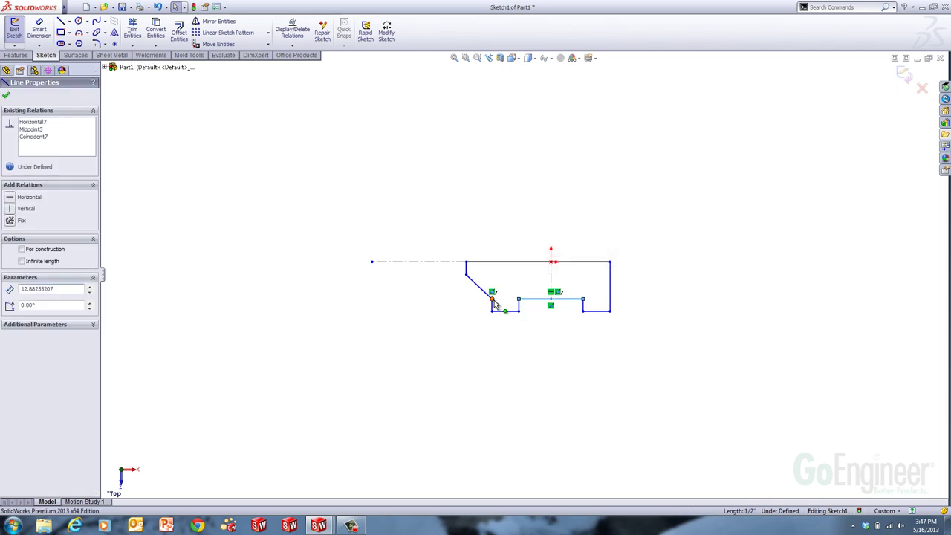
ctrl+click(493, 300)
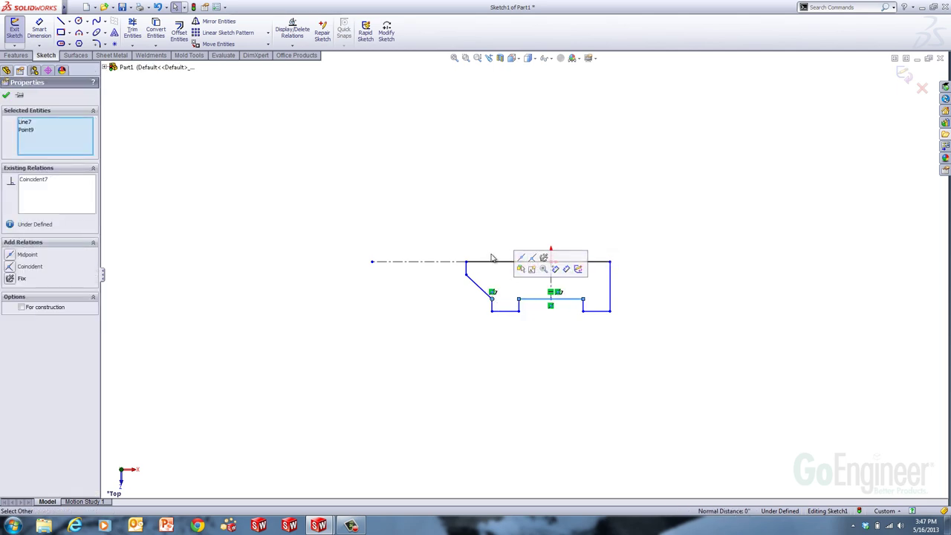
key(Escape)
Dimension the slanted line's upper endpoint about the horizontal centerline as a 13 mm diameter.
key(s)
click(466, 284)
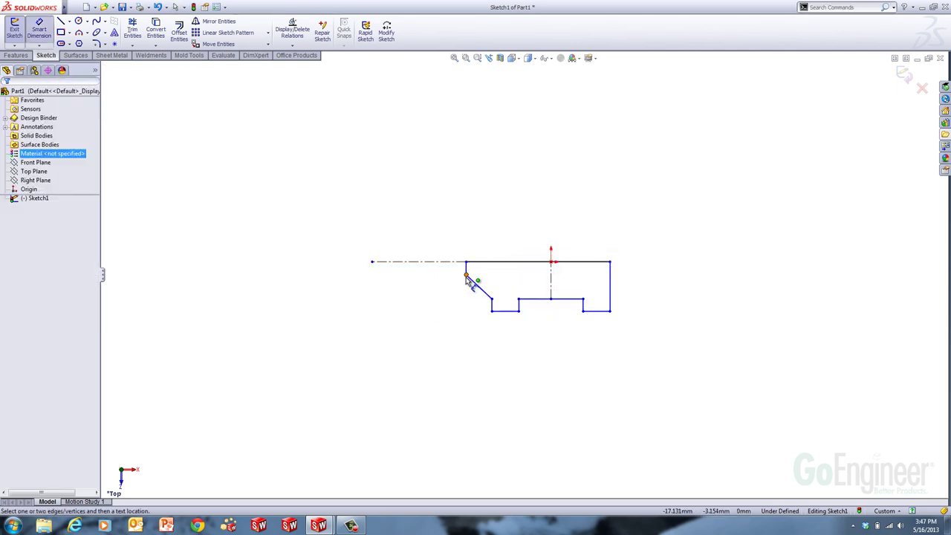
click(465, 275)
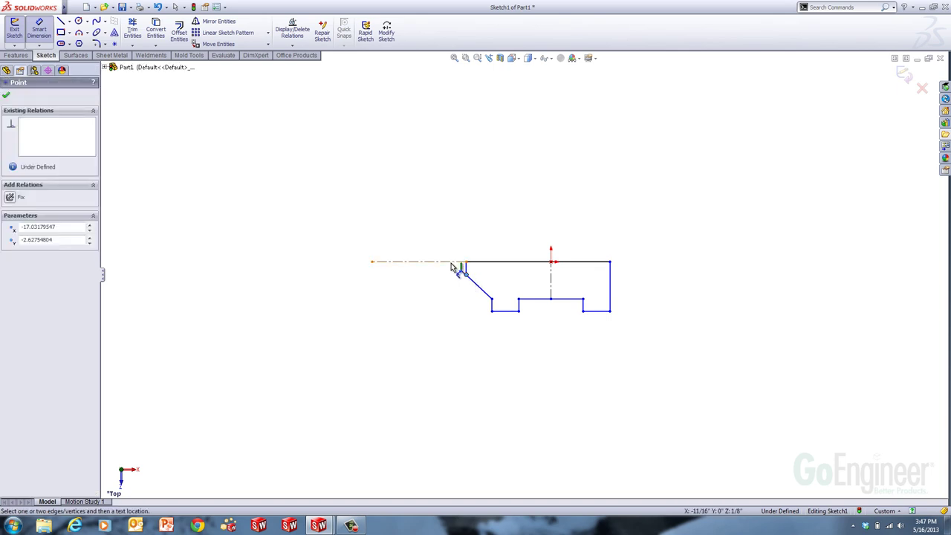
click(451, 262)
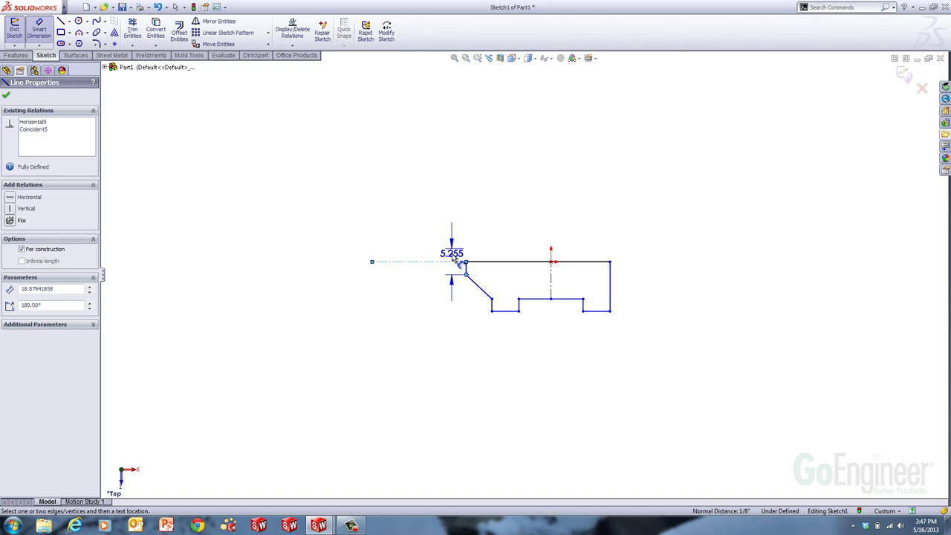
click(456, 257)
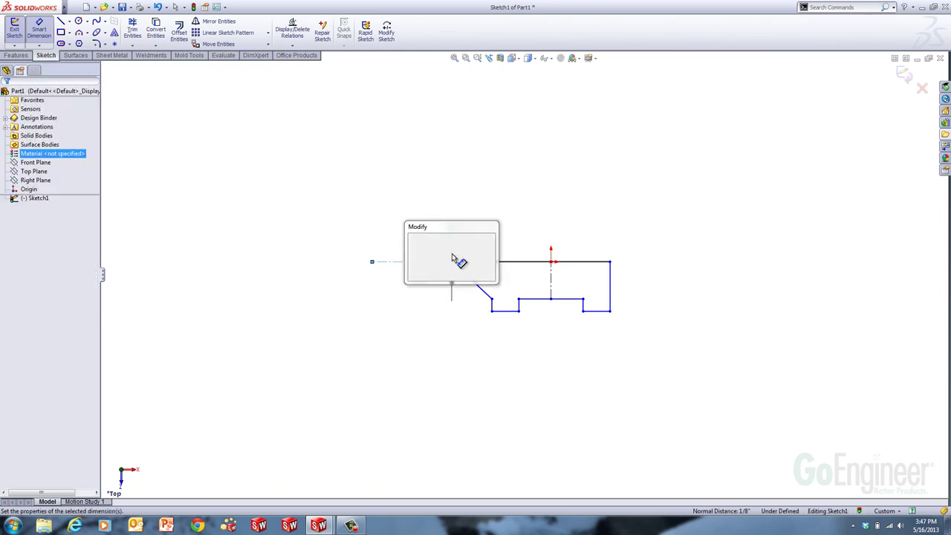
key(Return)
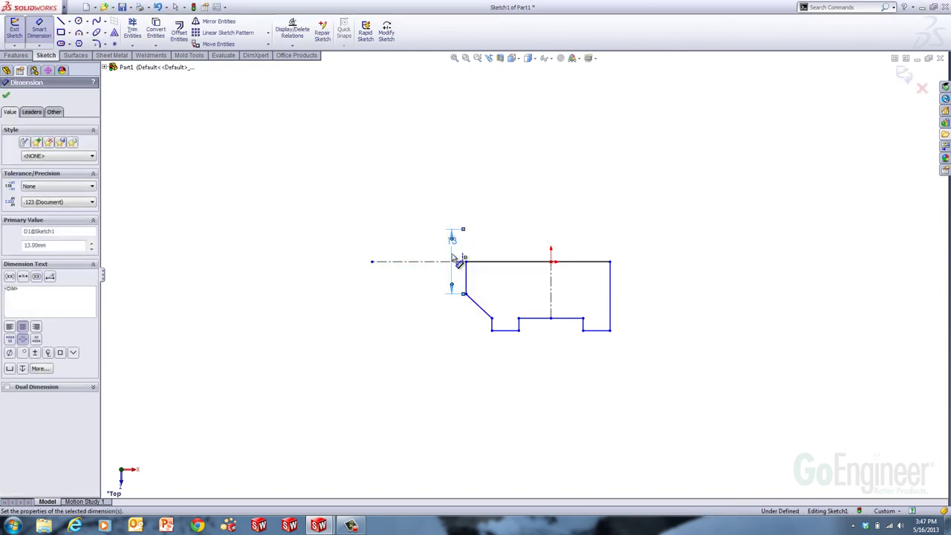
Dimension the profile's lower-left corner about the horizontal centerline as a 25 mm diameter.
click(492, 331)
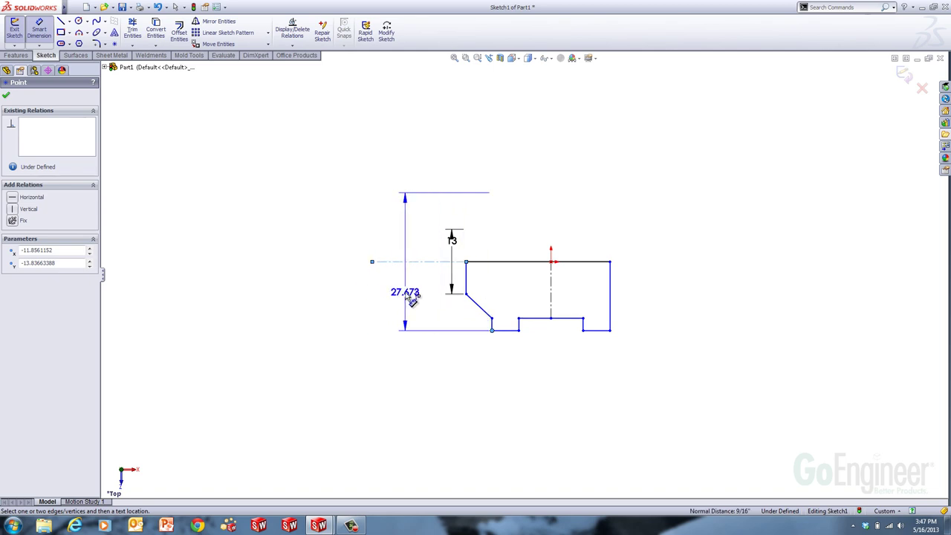
click(413, 299)
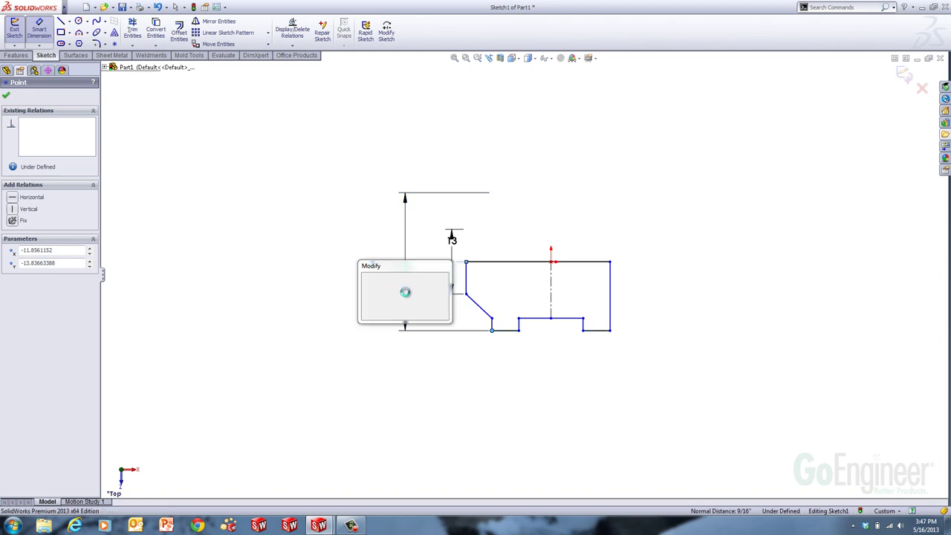
text(25)
key(Return)
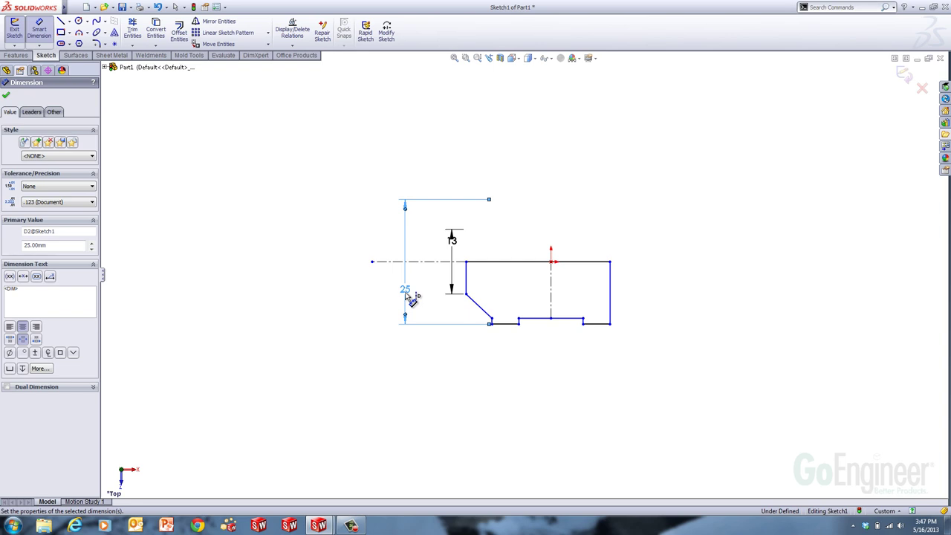
Dimension the angle between the slanted line and the profile's left vertical edge as 45 degrees.
click(479, 307)
click(488, 339)
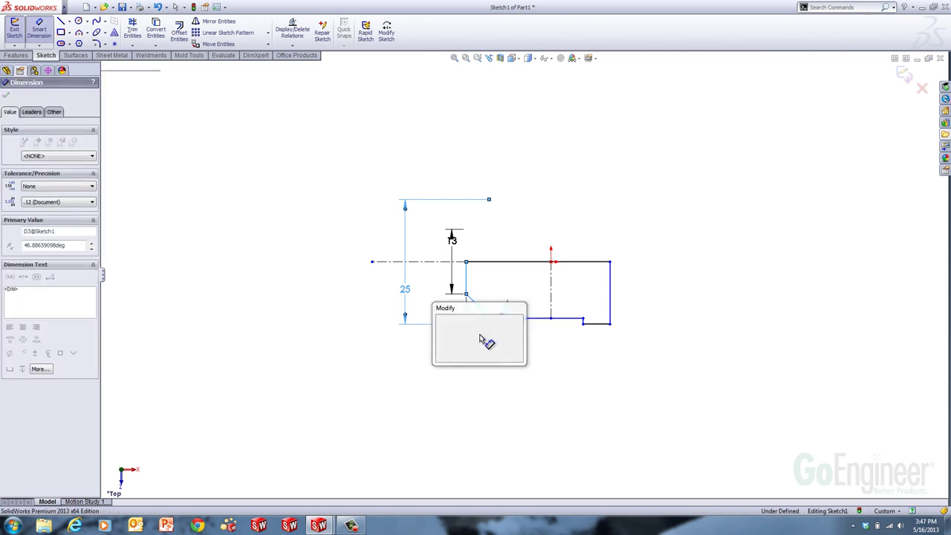
text(45)
key(Return)
Dimension the slanted line's vertical height as 2 mm.
click(445, 310)
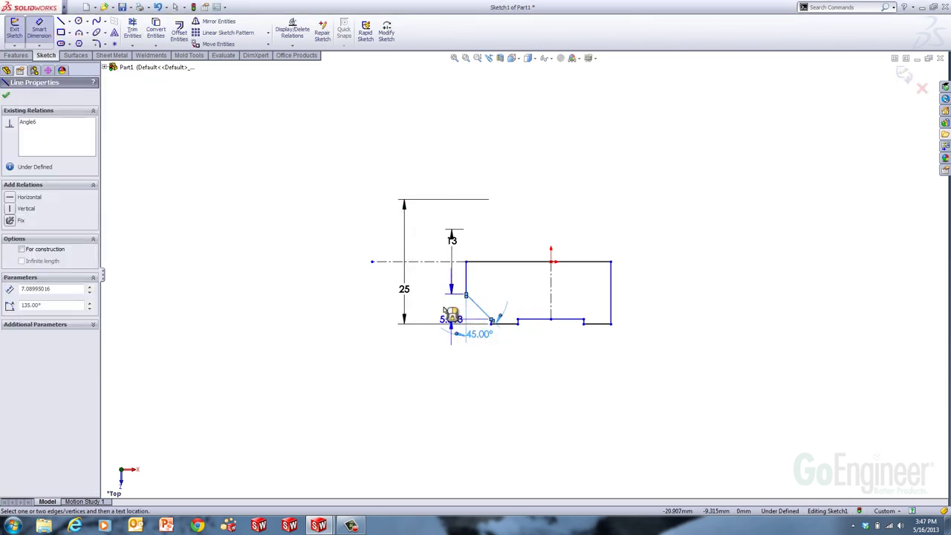
click(431, 309)
text(2)
key(Return)
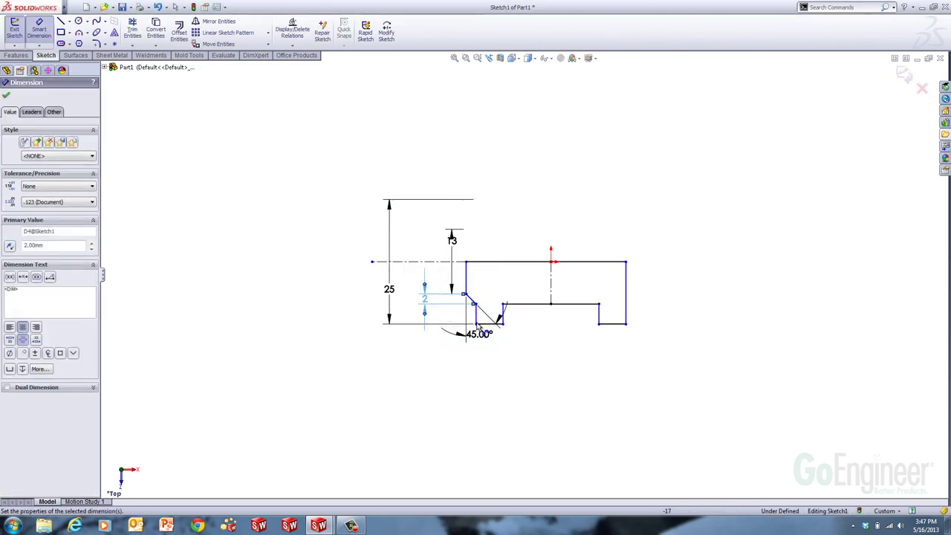
Dimension the right leg's bottom edge as 2 mm wide.
click(617, 324)
click(618, 355)
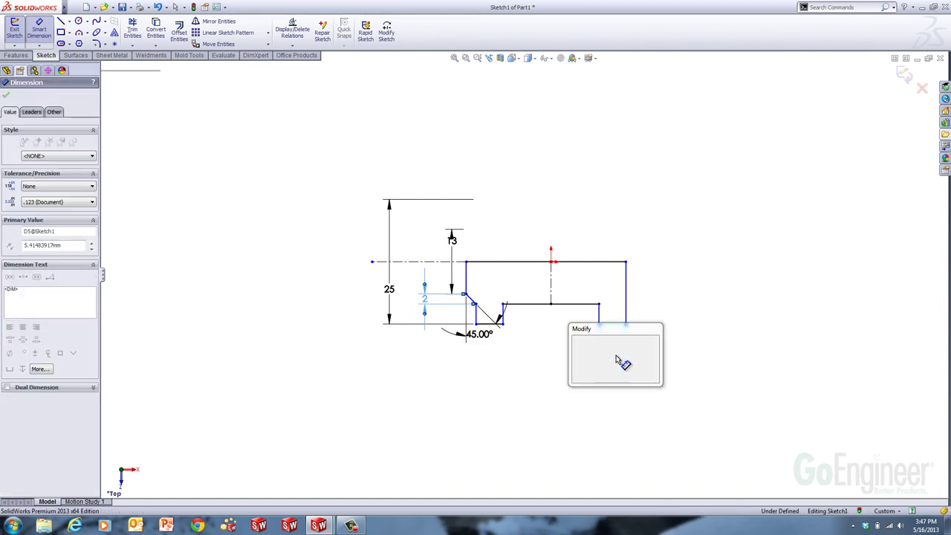
text(2)
key(Return)
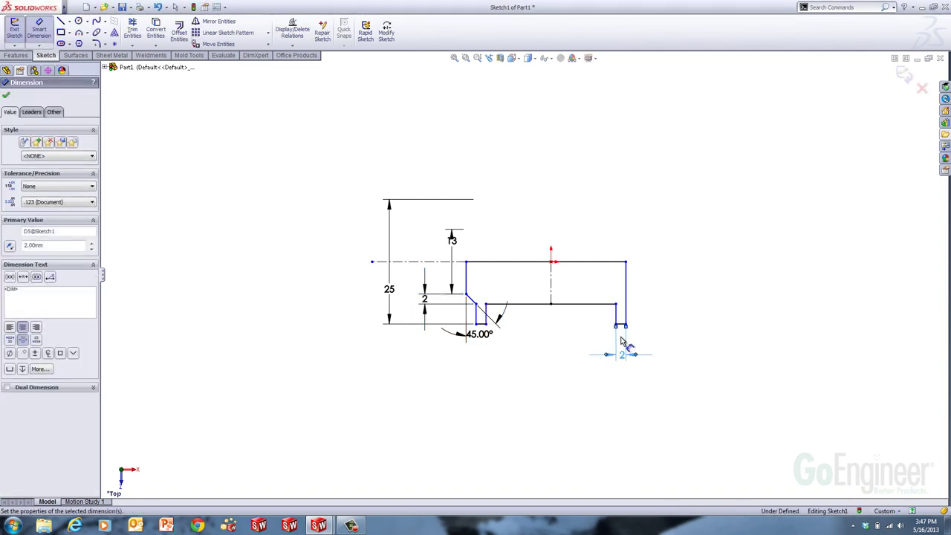
Dimension the profile's long top edge as 20 mm to set its overall width.
click(587, 263)
click(572, 178)
text(20)
key(Return)
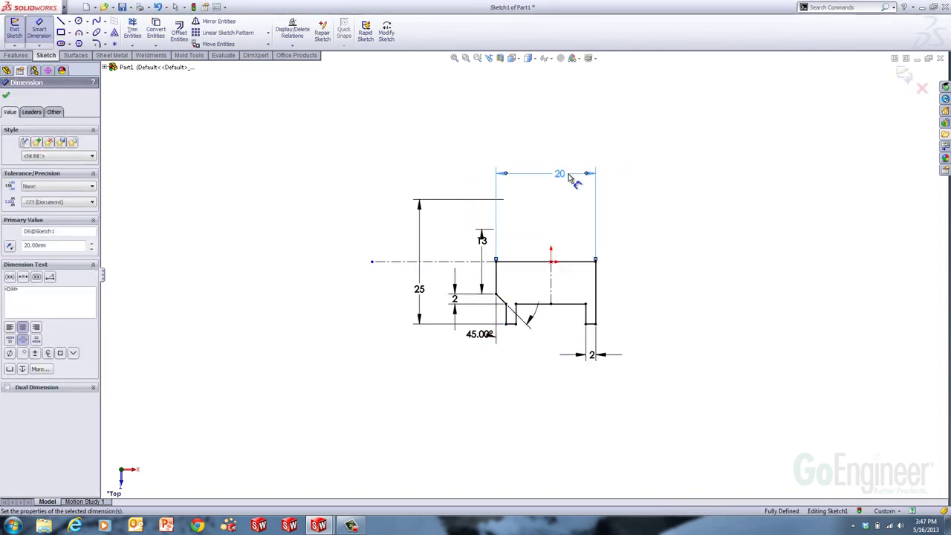
key(Escape)
Leave the dimension tool and exit the profile sketch with a rebuild of the part.
mouse_move(641, 345)
middle_down()
mouse_move(650, 301)
mouse_move(634, 252)
middle_up()
key(ctrl+7)
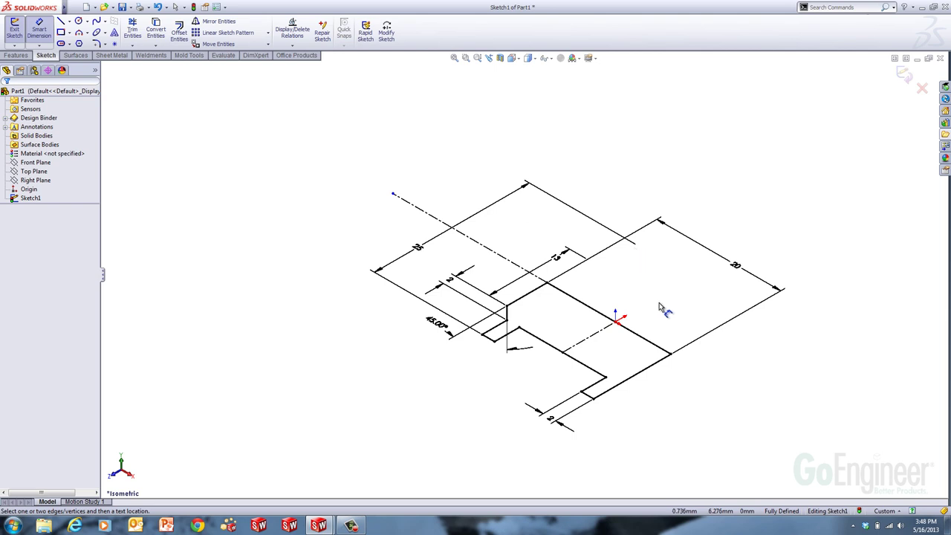
key(space)
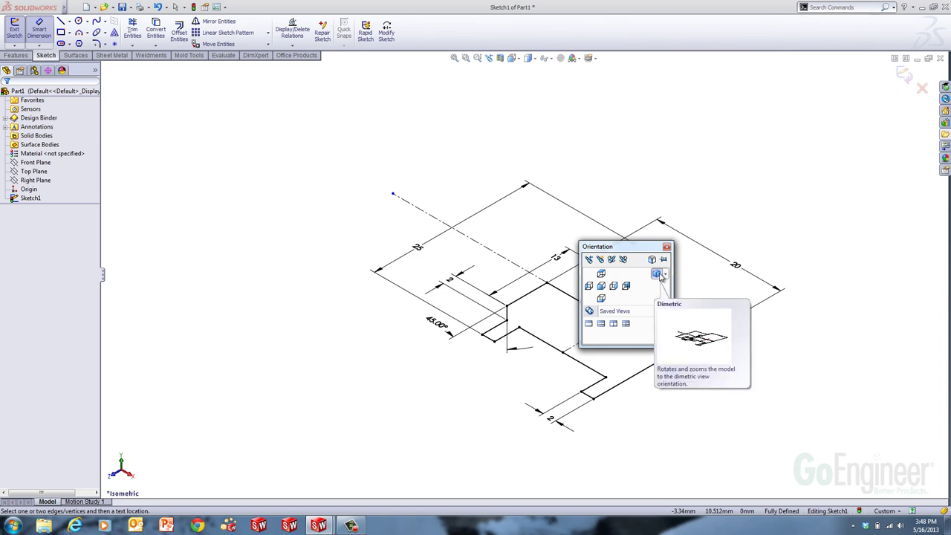
key(Escape)
key(Escape)
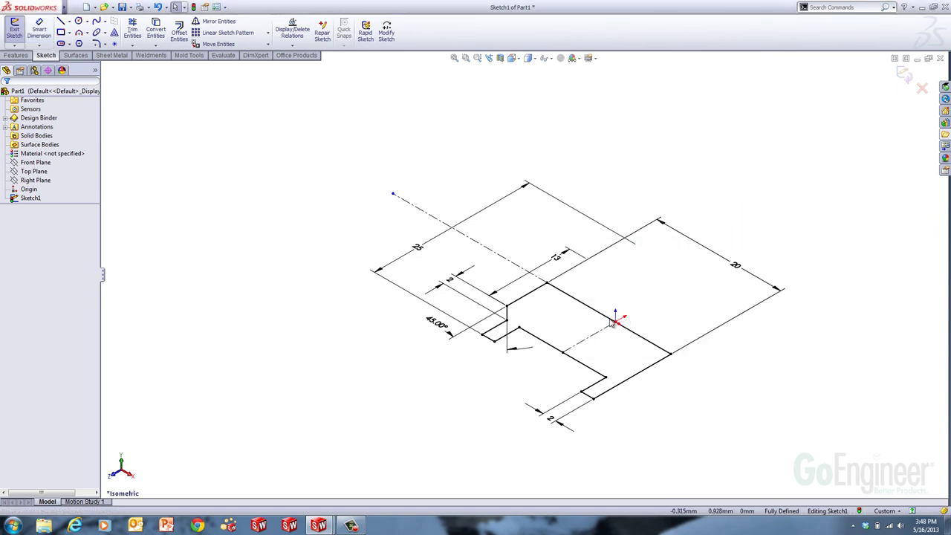
click(5, 56)
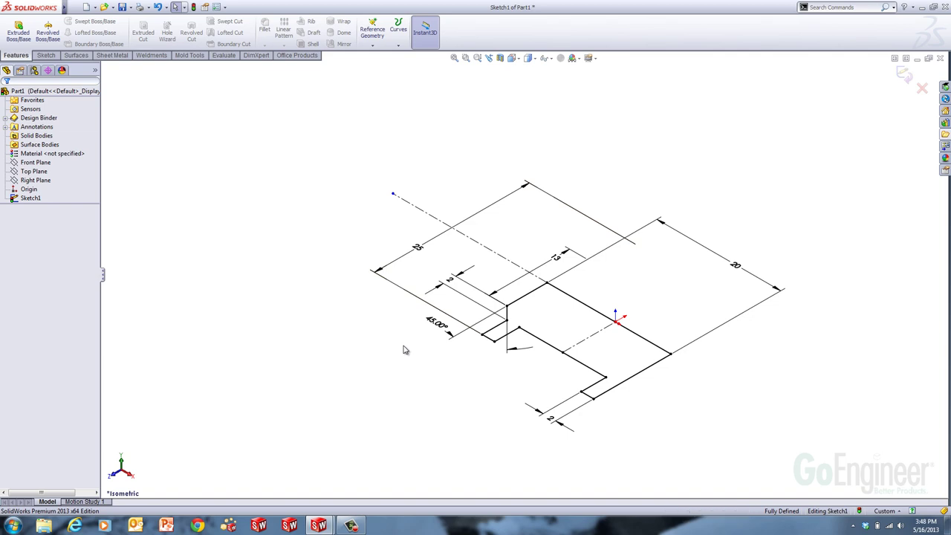
key(ctrl+b)
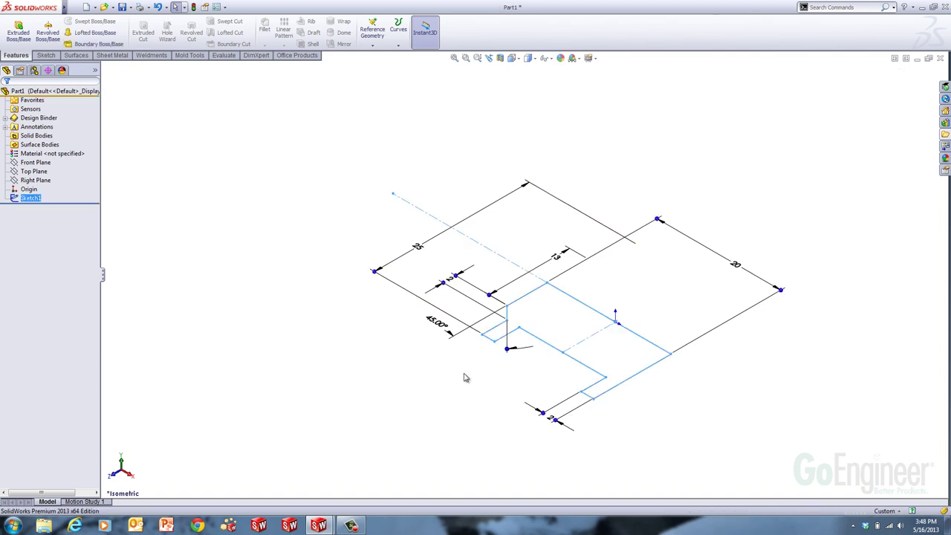
Extrude the notched profile a short distance downward with Instant3D, starting from the notch's long edge.
click(546, 347)
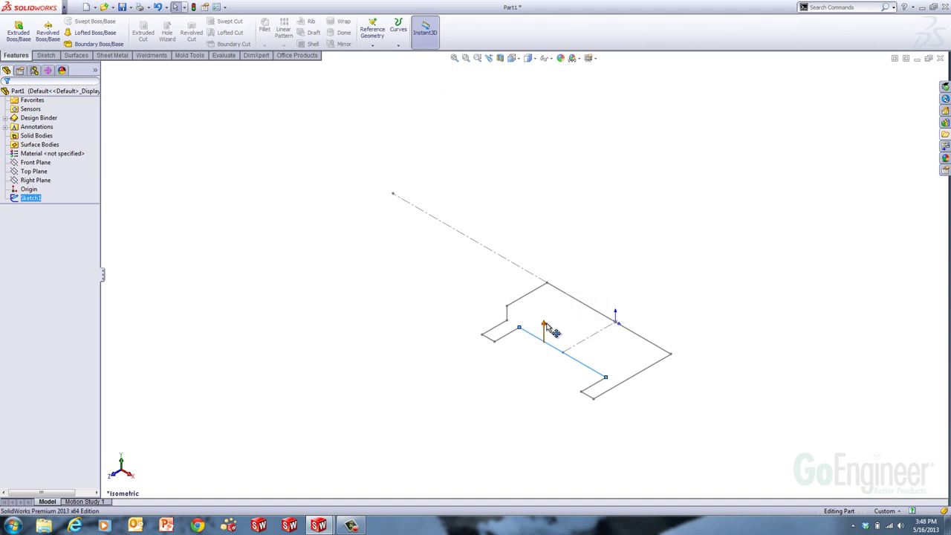
mouse_move(552, 332)
mouse_down()
mouse_move(563, 354)
mouse_move(555, 340)
mouse_up()
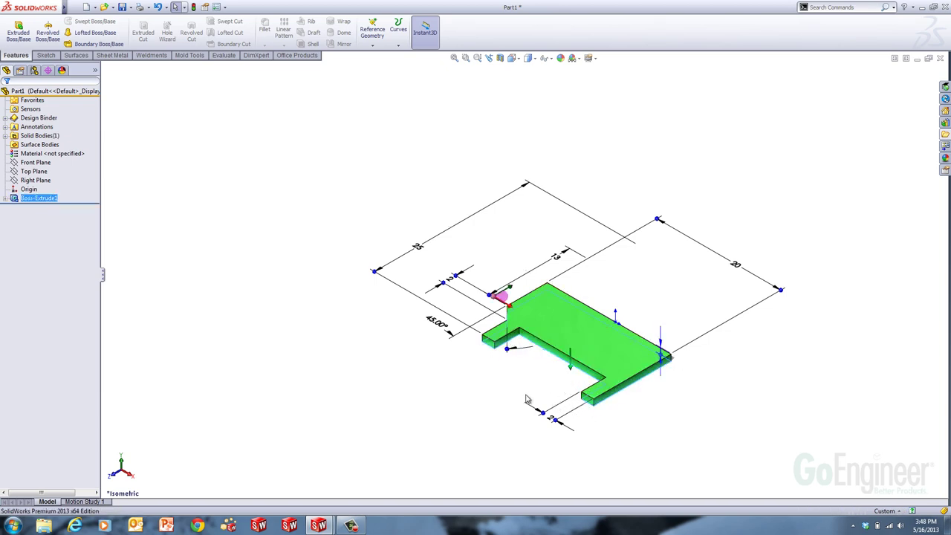
click(486, 396)
Find the Insert DXF/DWG command by searching for "dwg" and try to run it without a selected face.
middle_drag(573, 420, 608, 397)
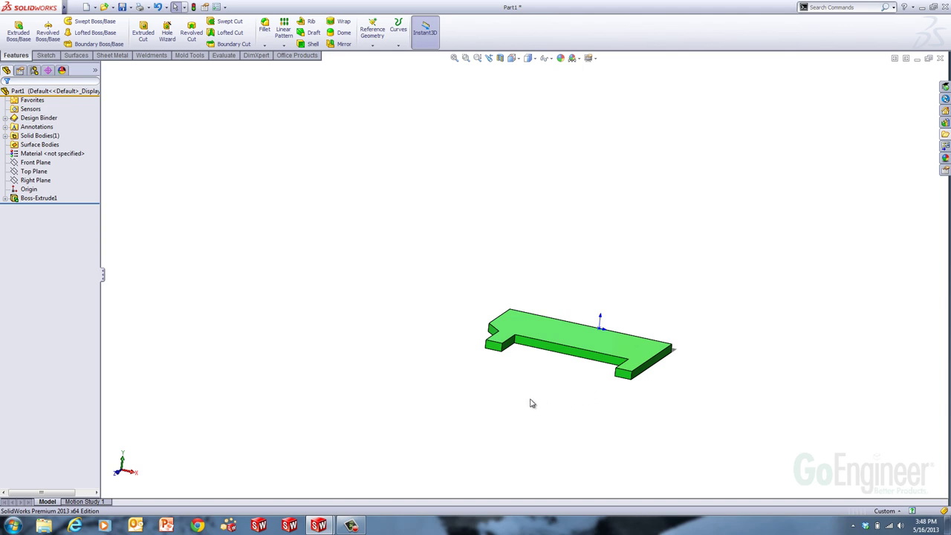
middle_drag(543, 396, 569, 425)
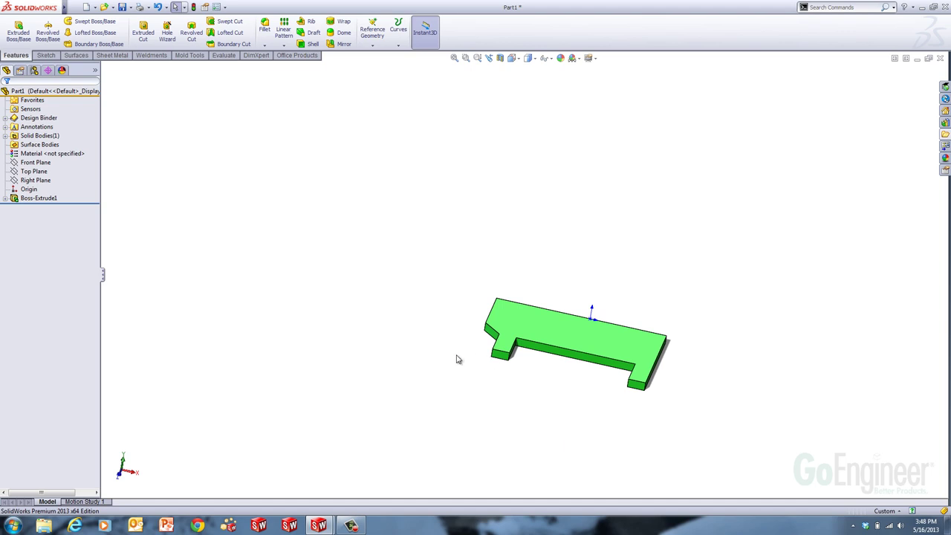
click(499, 358)
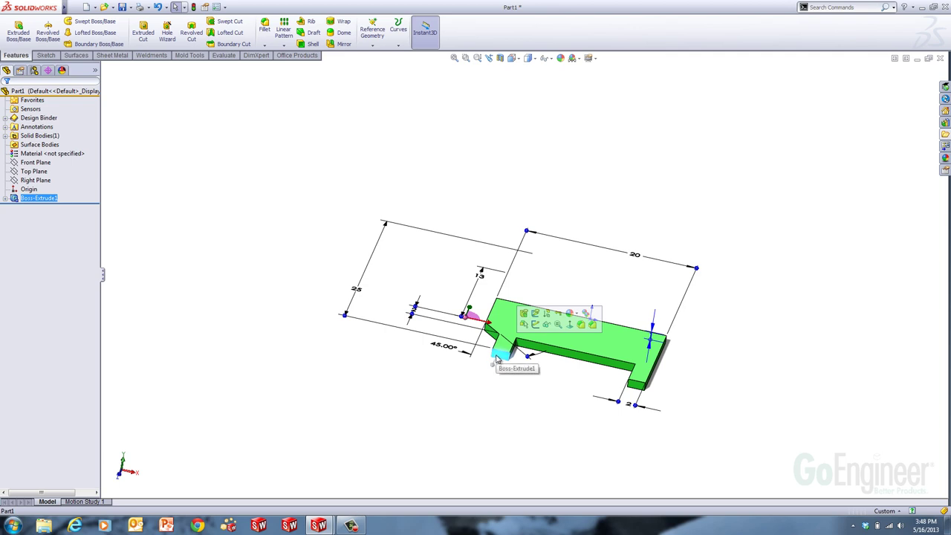
key(s)
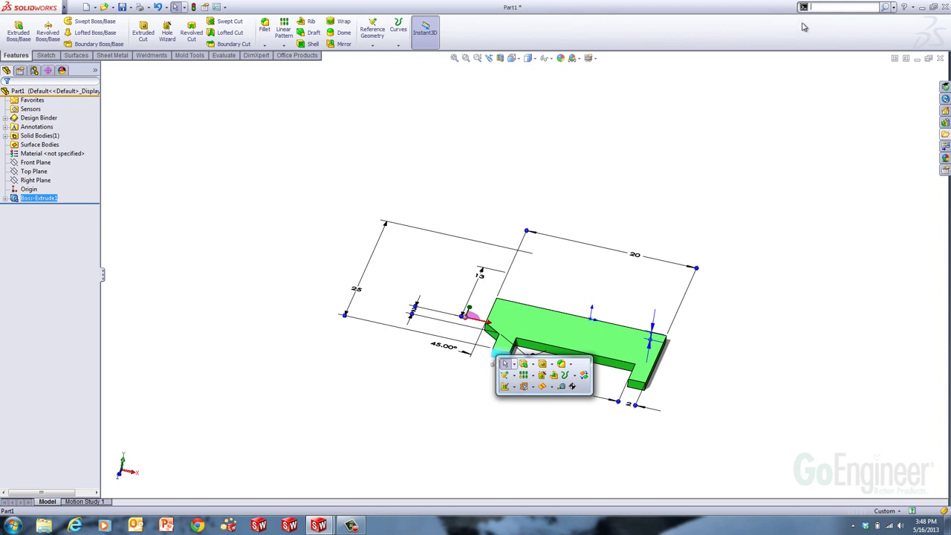
click(703, 185)
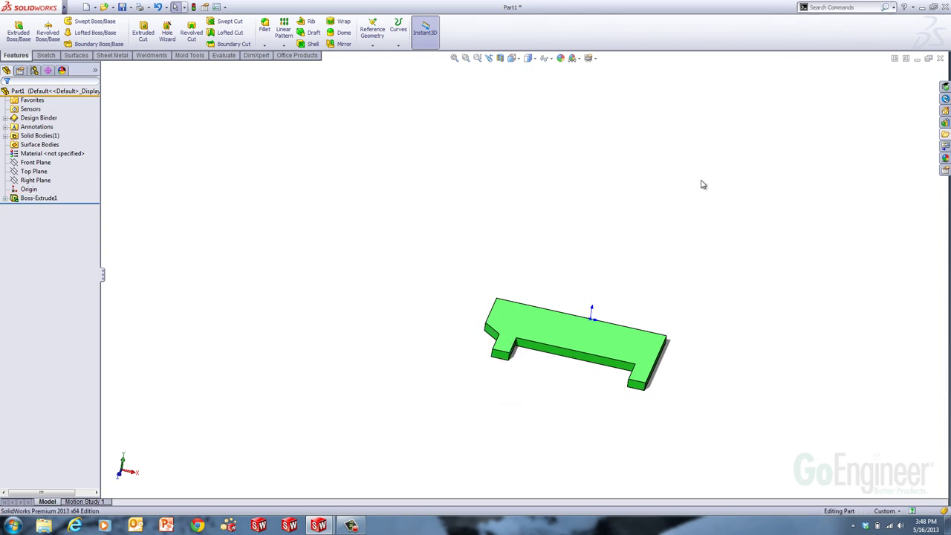
text(s)
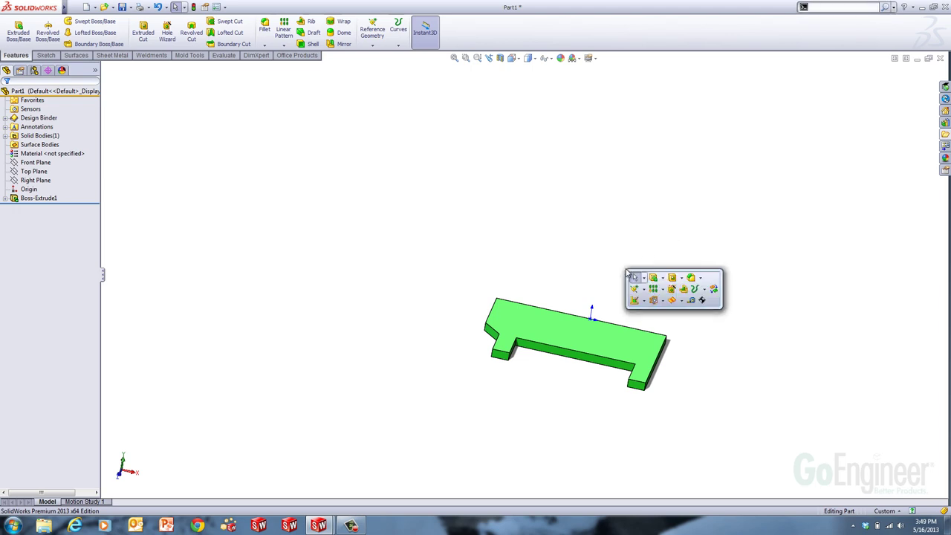
text(dwg)
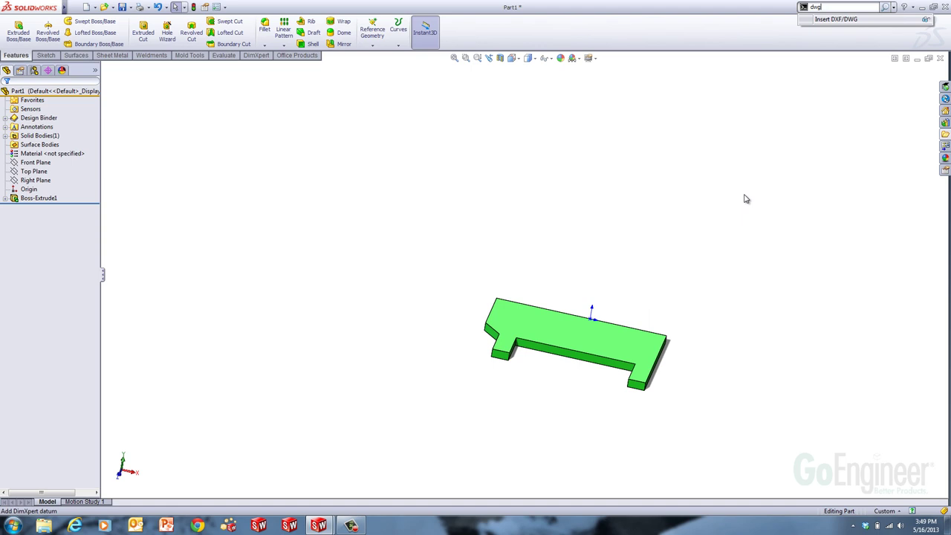
key(Return)
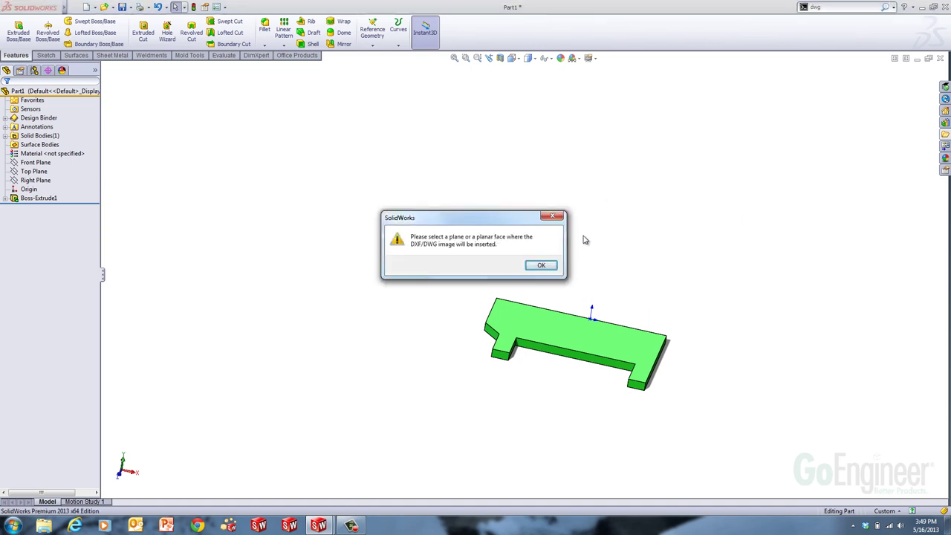
click(541, 265)
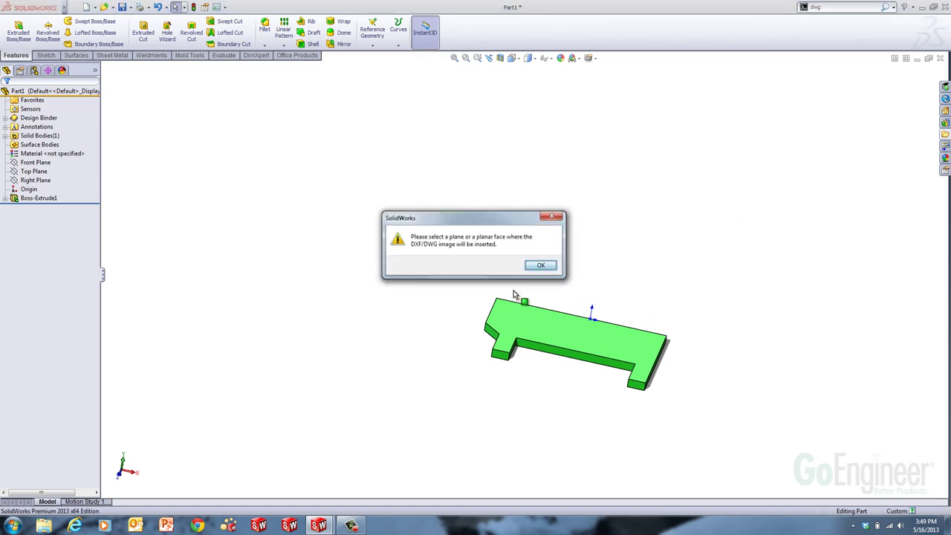
Insert a DXF/DWG on the end face of the extrusion's left leg, choosing Landing Gear.DWG from the Dwg files.
click(499, 362)
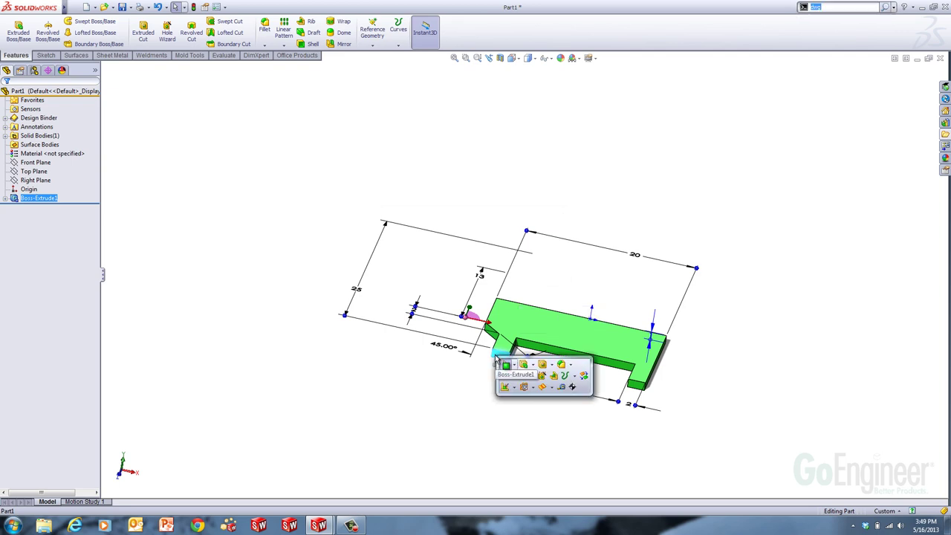
text(dwg)
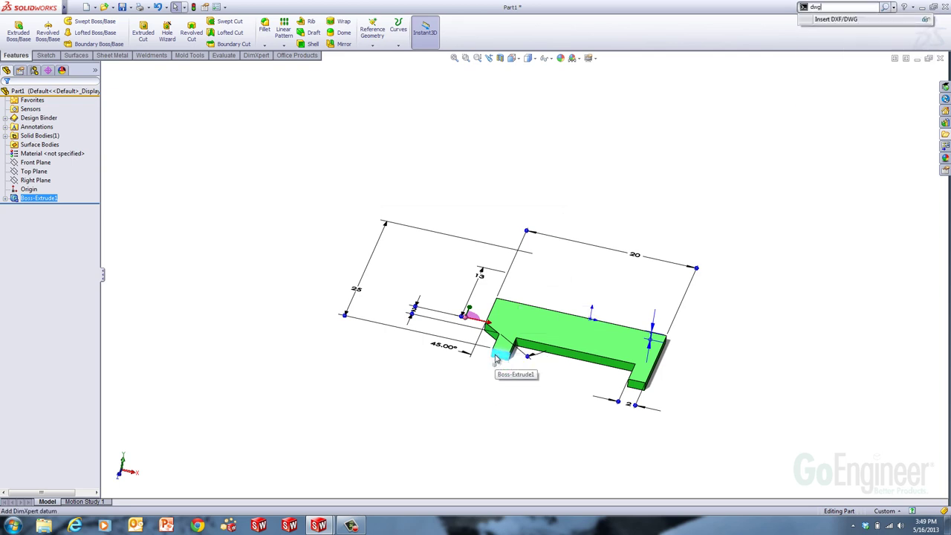
key(Return)
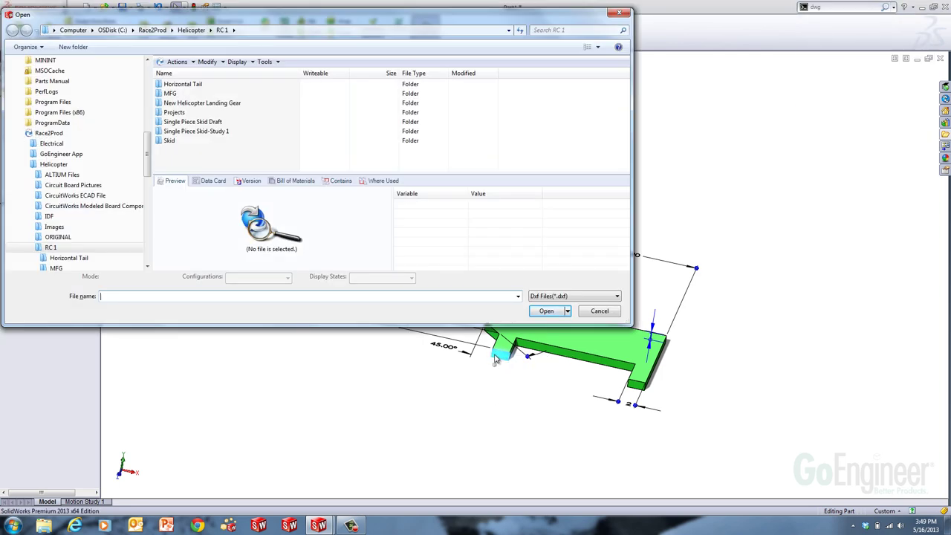
click(604, 297)
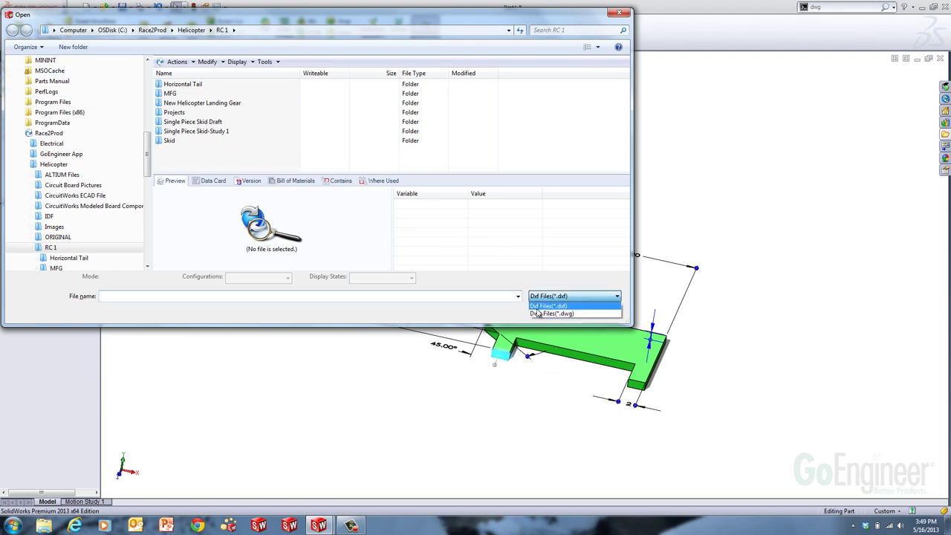
click(543, 313)
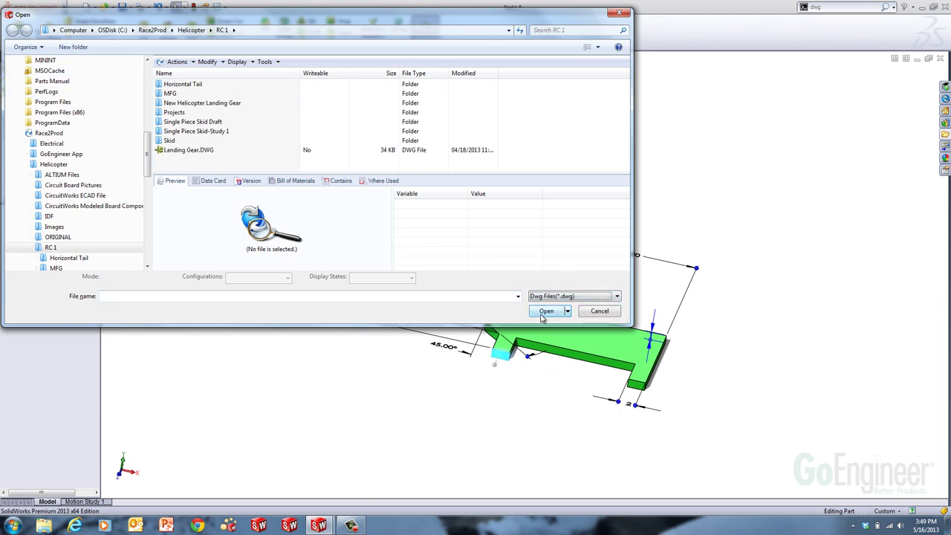
click(190, 151)
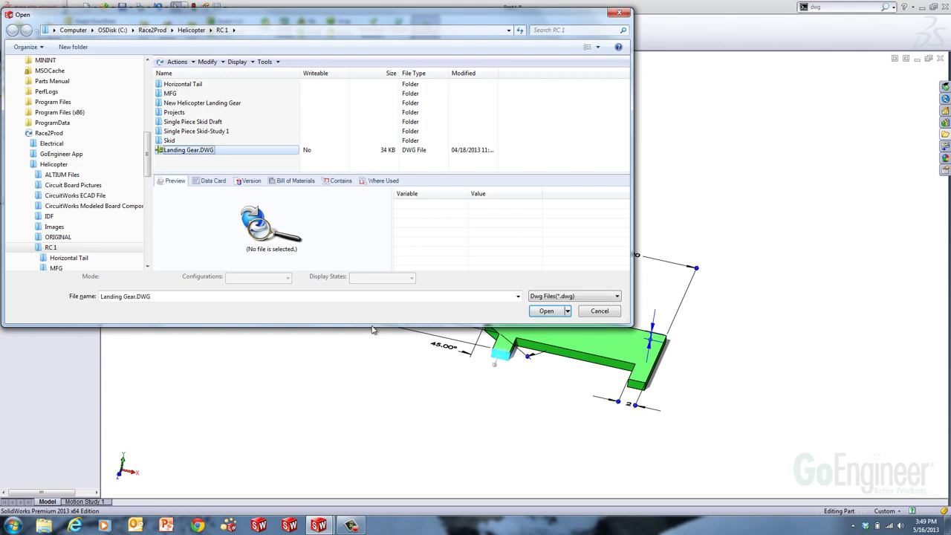
click(553, 312)
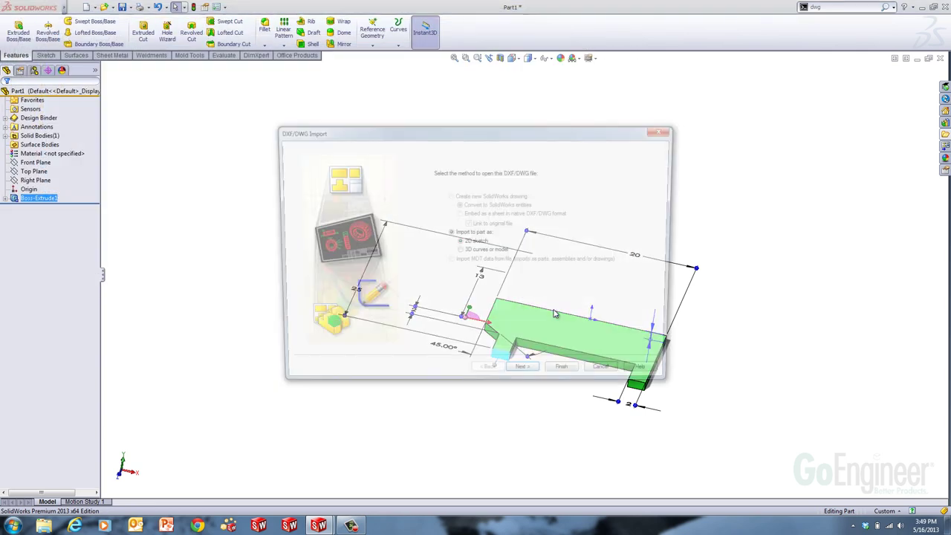
Import all layers of the drawing as a 2D sketch in millimeters with dimensions and constraints, and exit the sketch.
click(533, 379)
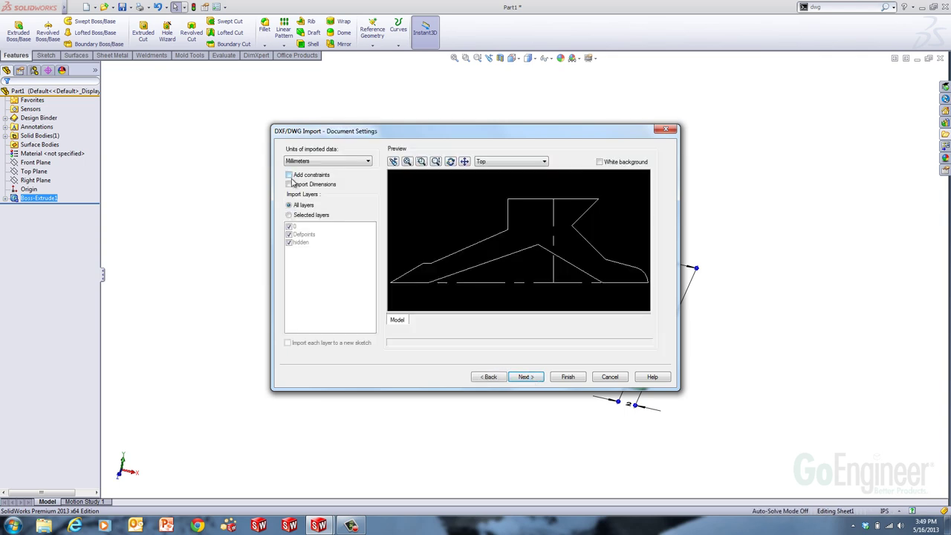
click(289, 184)
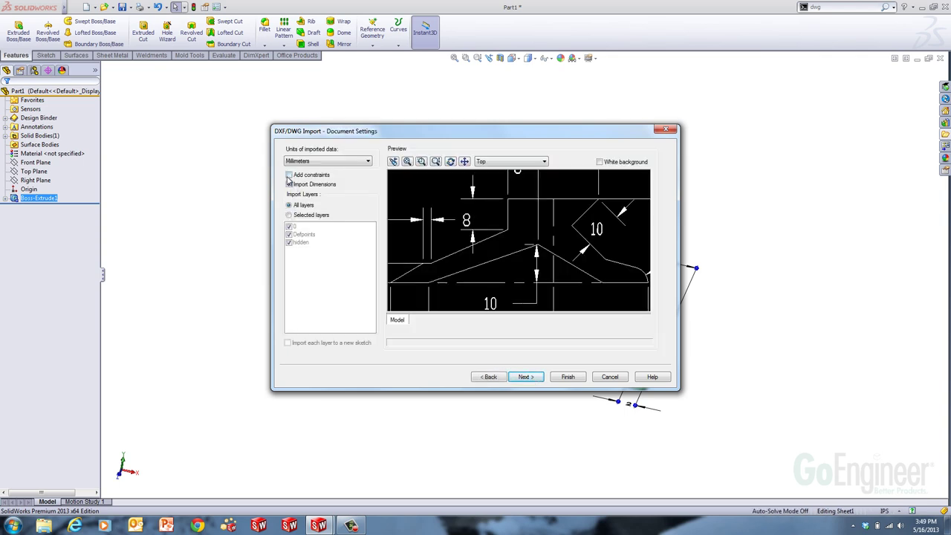
click(289, 175)
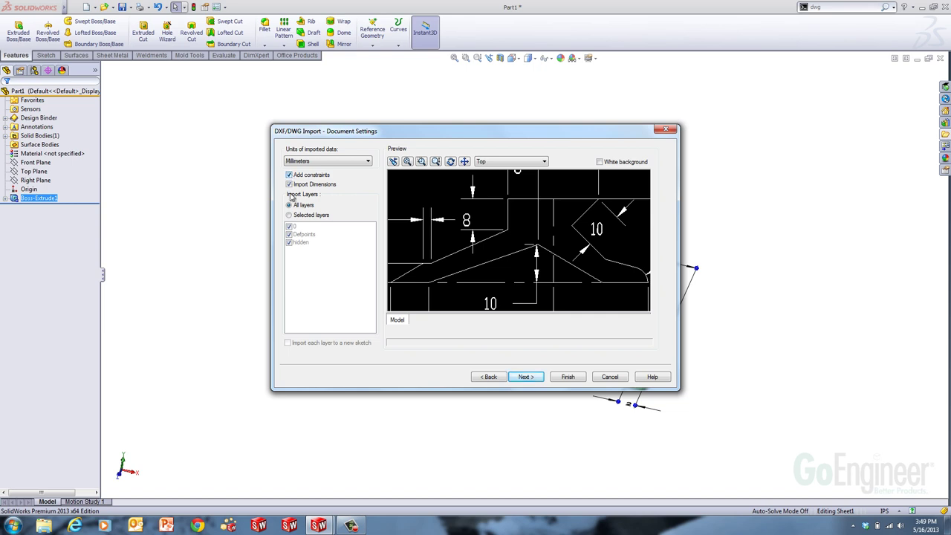
click(568, 377)
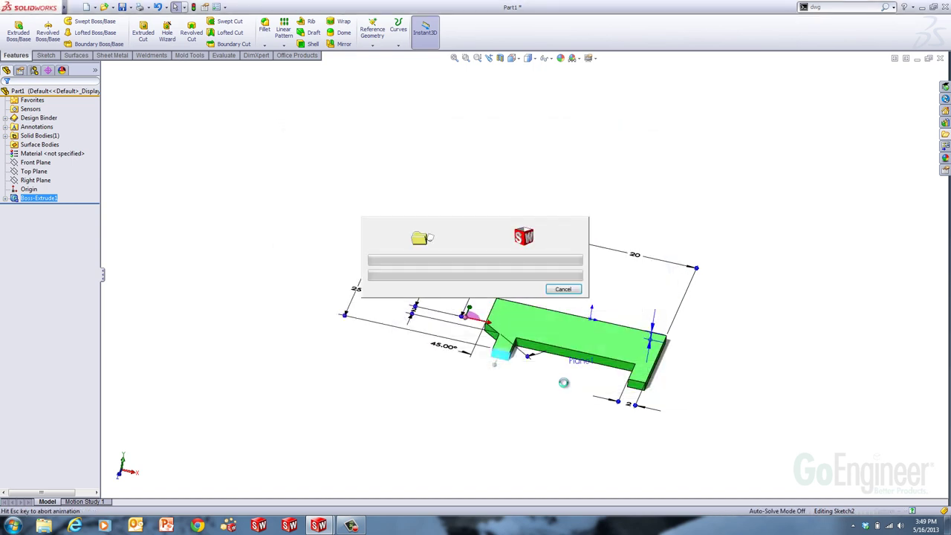
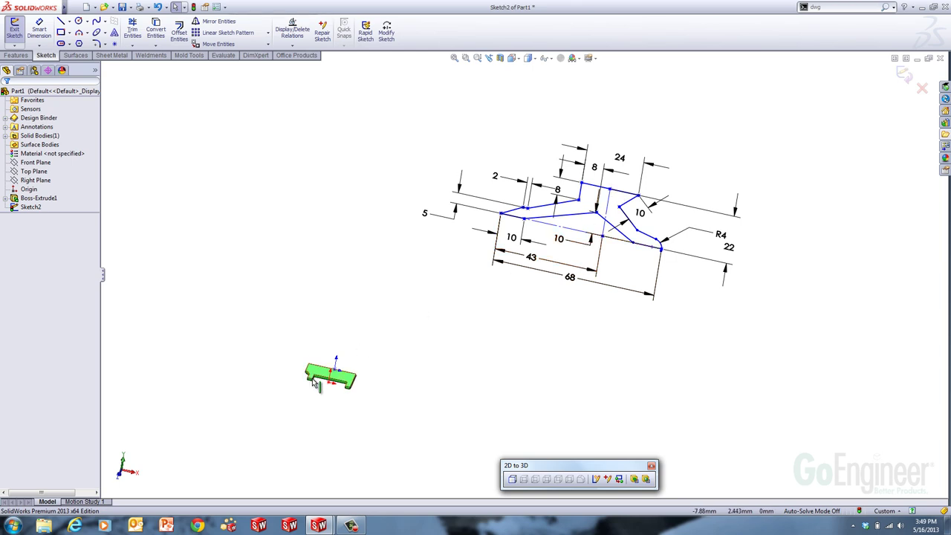
click(905, 75)
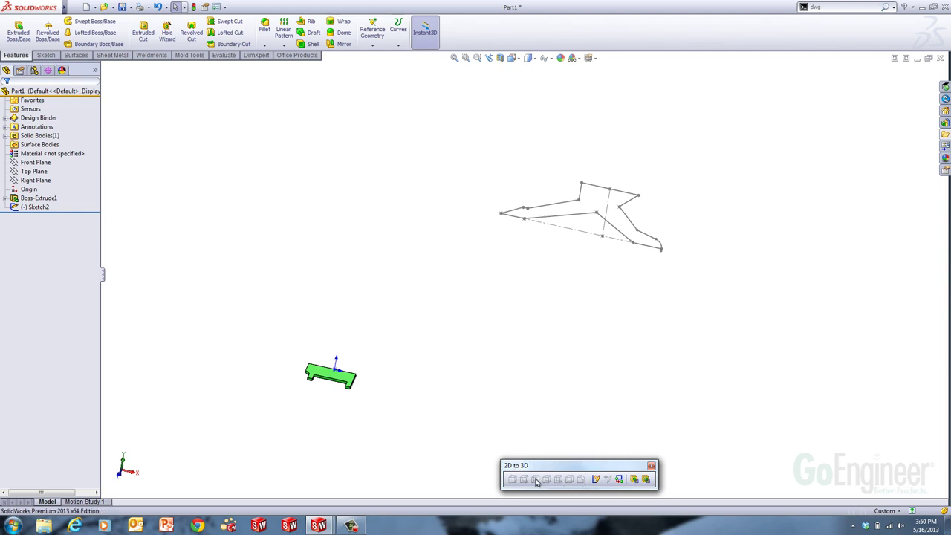
Align the imported landing gear sketch to the extrusion by the midpoint of its top line, and close the 2D to 3D tools.
click(612, 194)
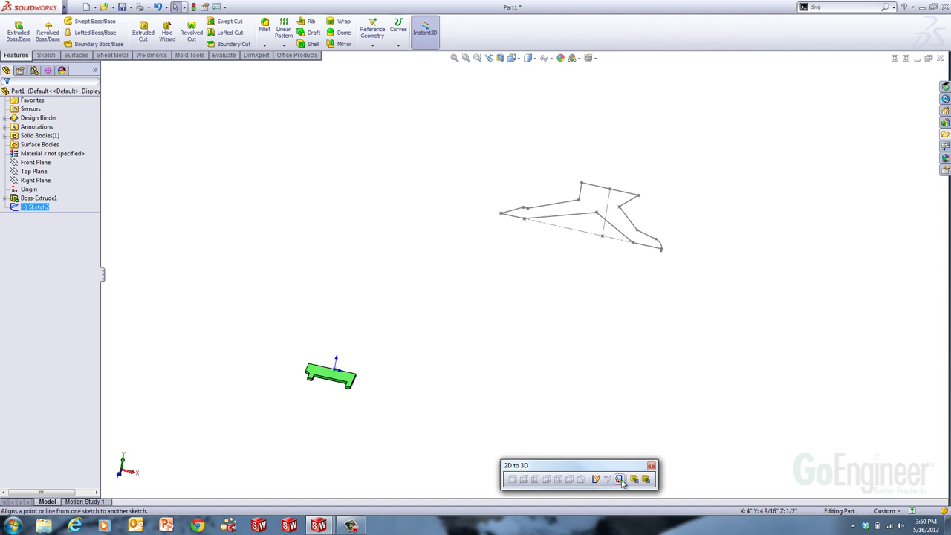
click(610, 190)
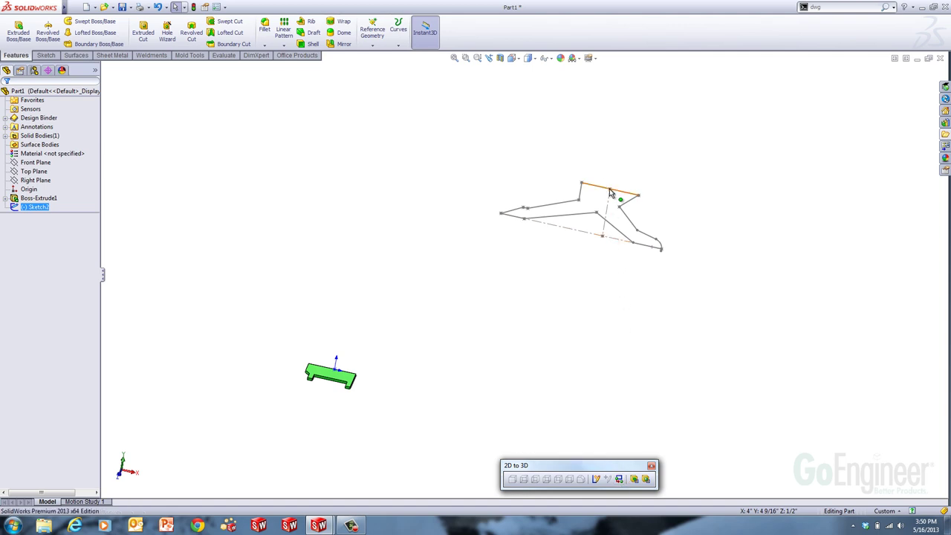
click(621, 481)
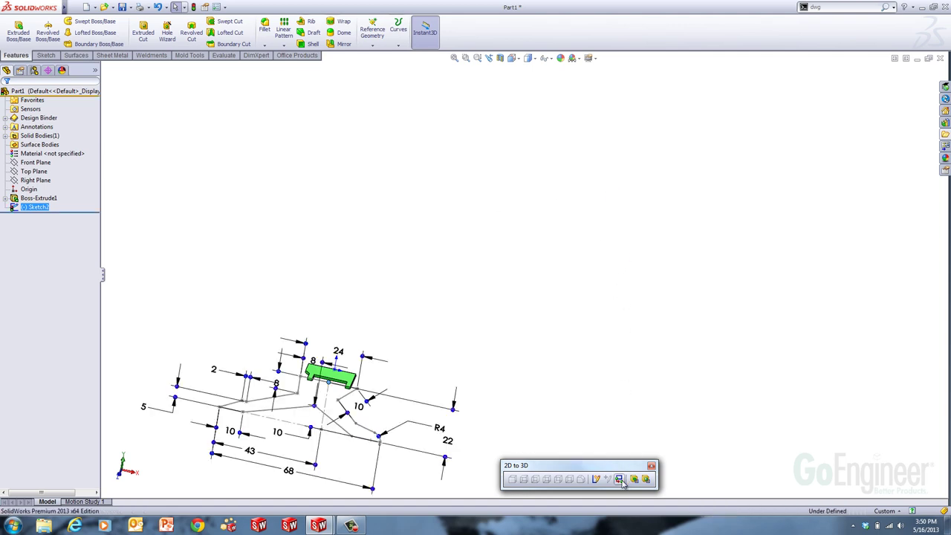
click(606, 412)
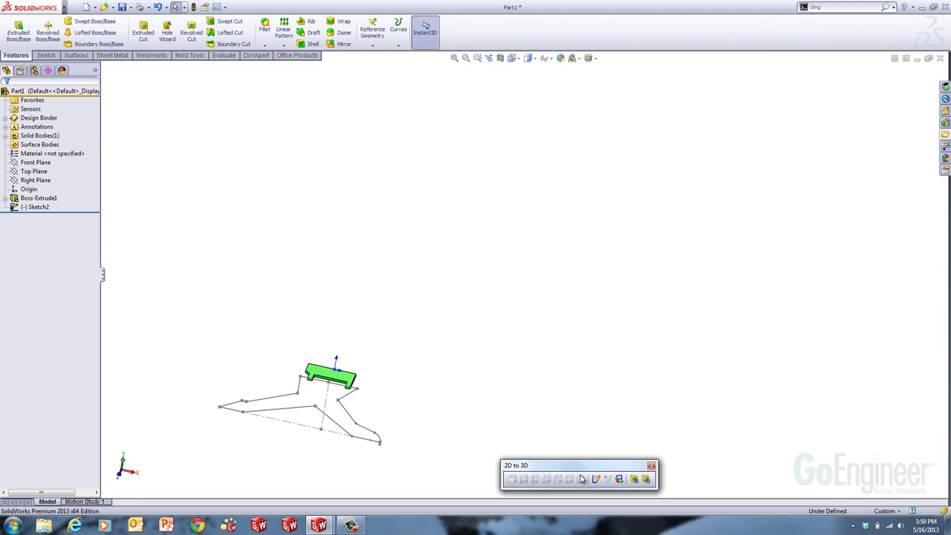
click(652, 467)
Extrude the aligned landing gear sketch into a thin plate with Instant3D, and clear the selection.
mouse_move(381, 413)
middle_down()
mouse_move(374, 420)
mouse_move(379, 381)
mouse_move(427, 363)
mouse_move(413, 372)
mouse_move(408, 332)
middle_up()
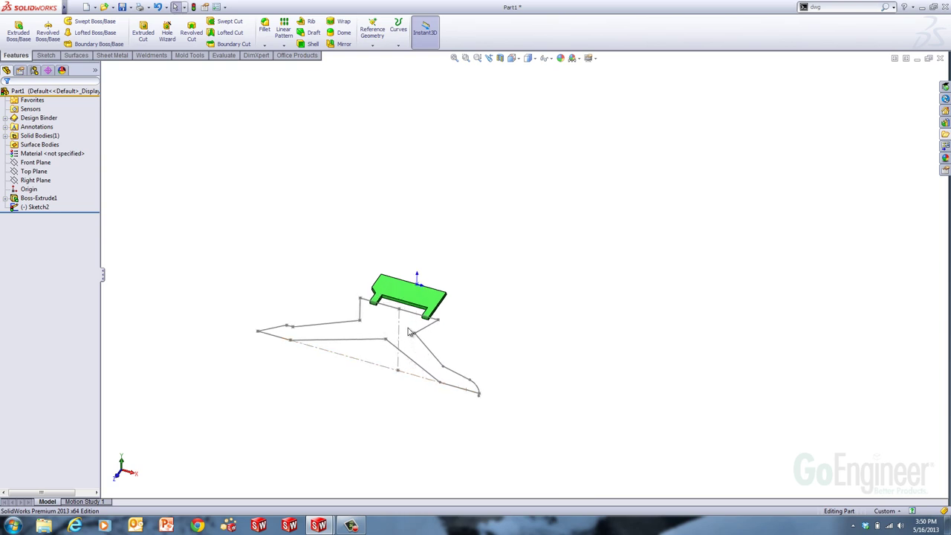
click(418, 318)
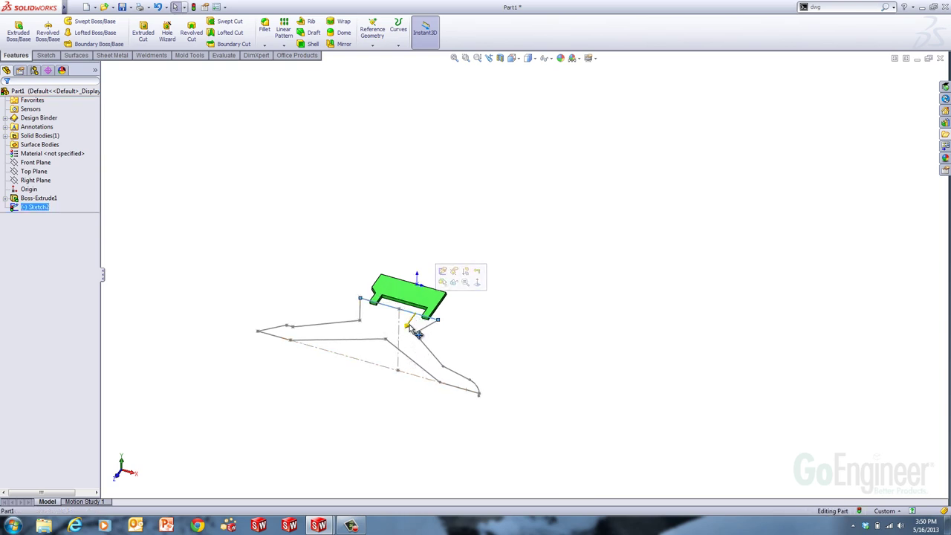
double_click(418, 333)
scroll(413, 328, down, 1)
scroll(420, 333, down, 1)
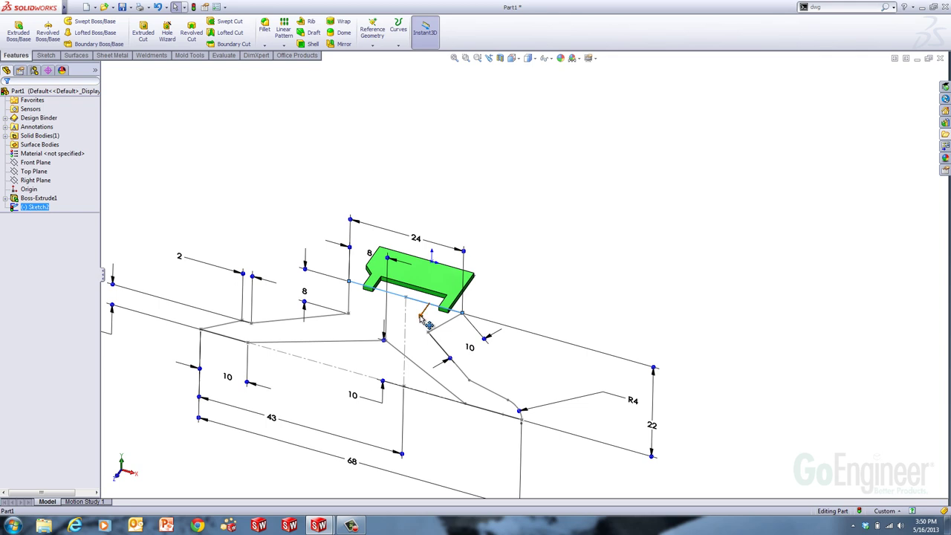
mouse_move(429, 325)
mouse_down()
mouse_move(441, 330)
mouse_move(373, 316)
mouse_move(438, 332)
mouse_move(431, 331)
mouse_up()
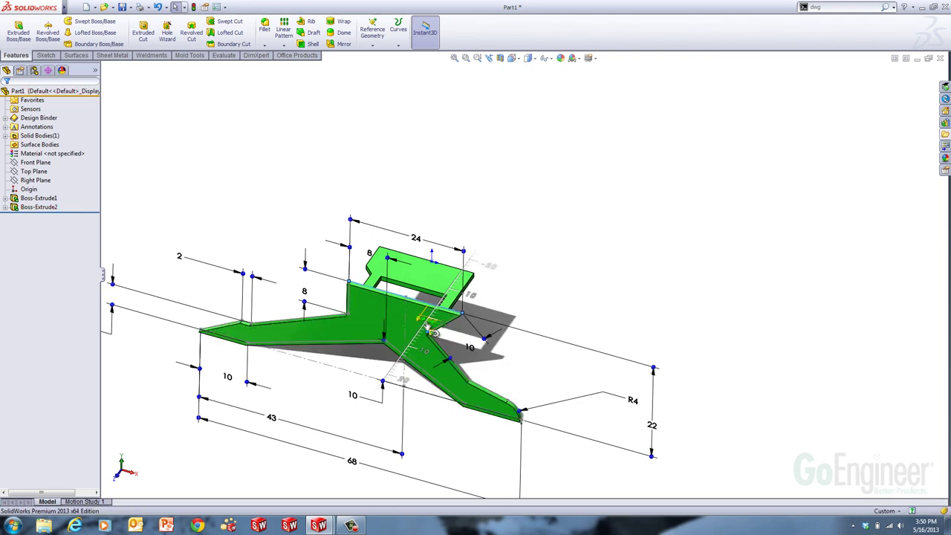
drag(428, 327, 428, 327)
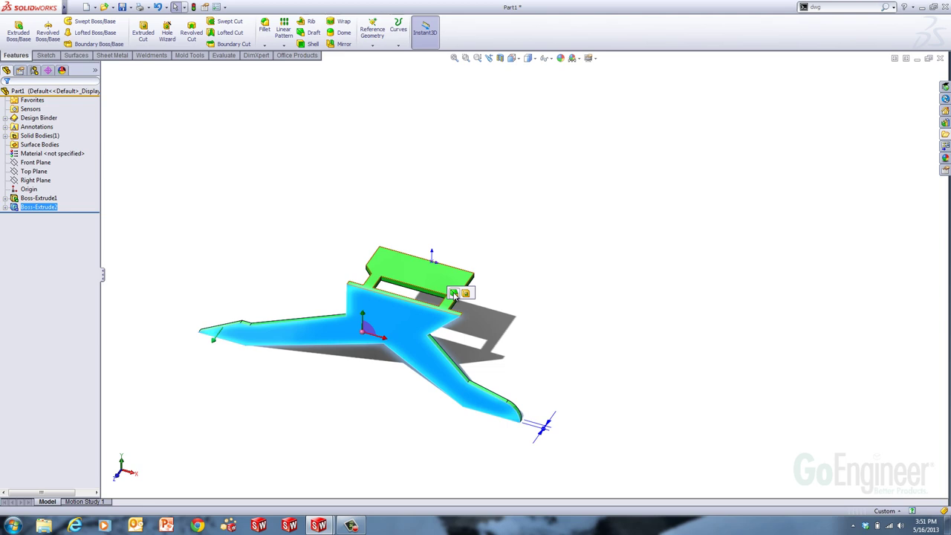
key(Escape)
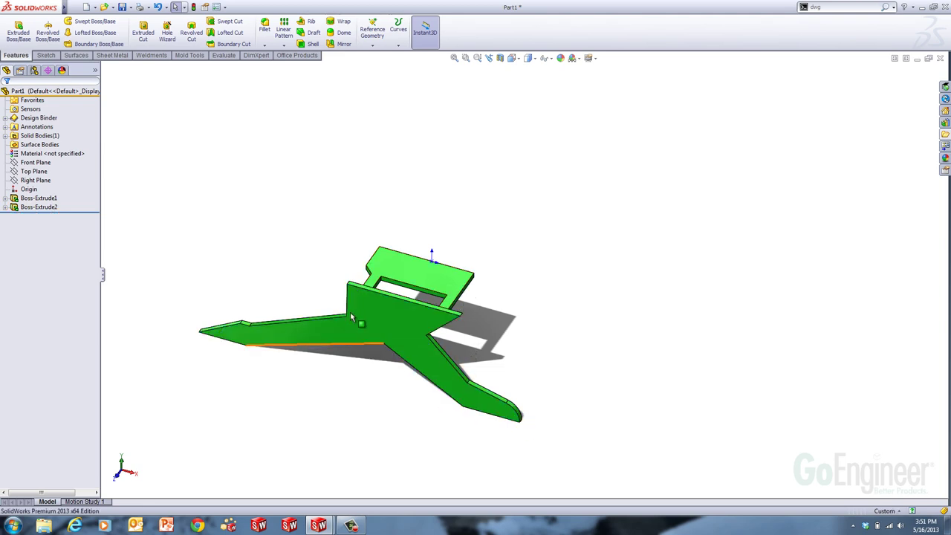
scroll(353, 320, down, 2)
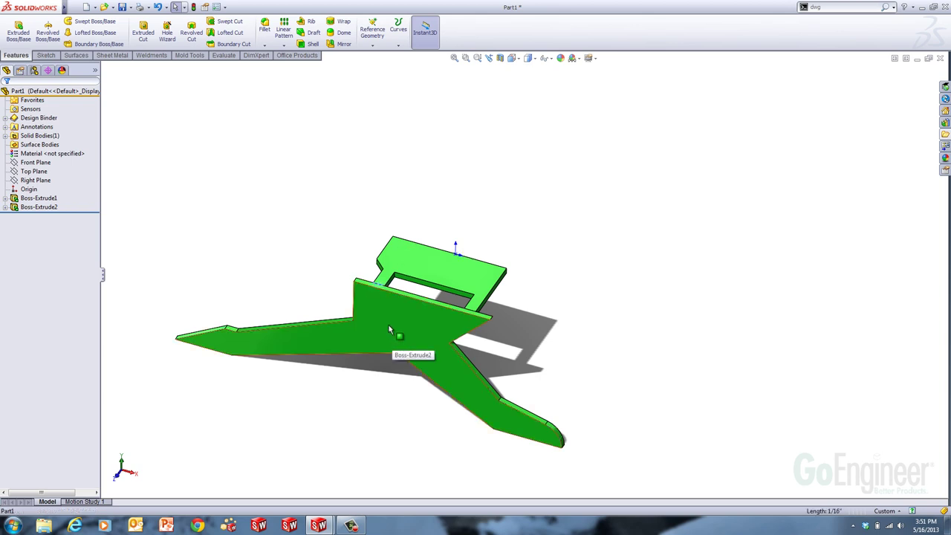
click(404, 269)
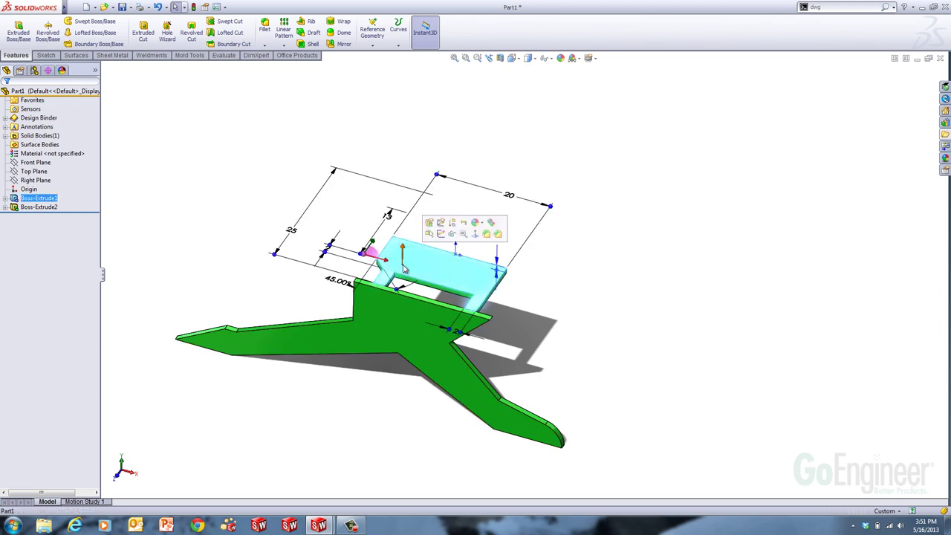
click(340, 265)
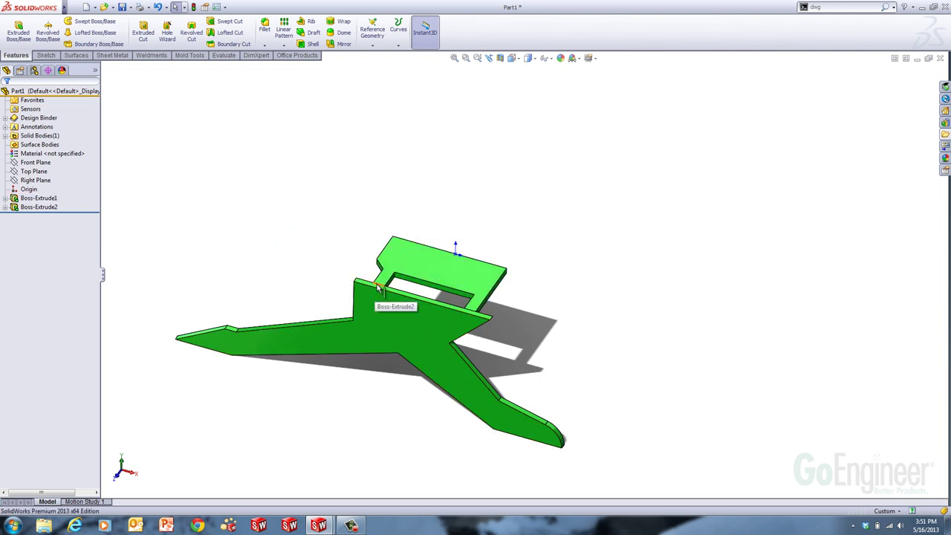
Start a distance-distance chamfer on the pointed tip edge of the landing gear's left leg.
click(178, 322)
click(250, 304)
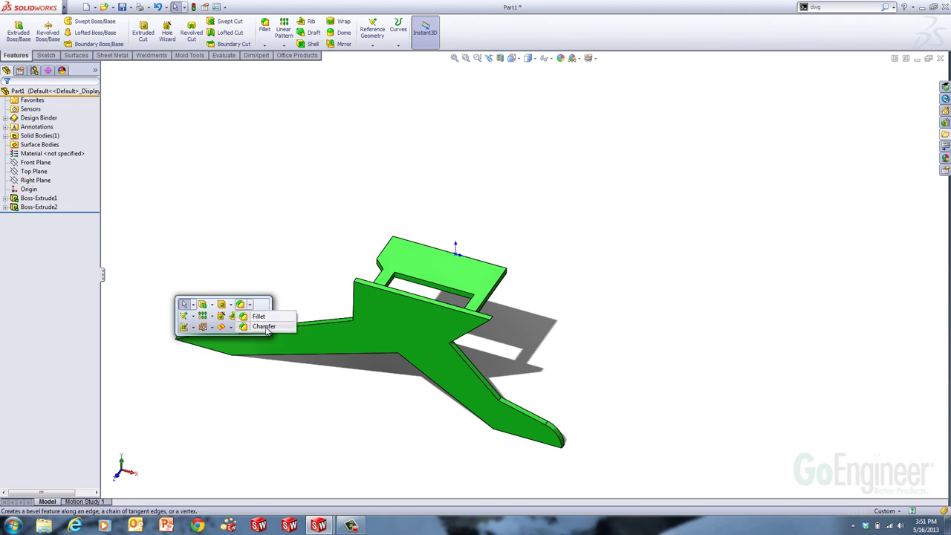
click(265, 327)
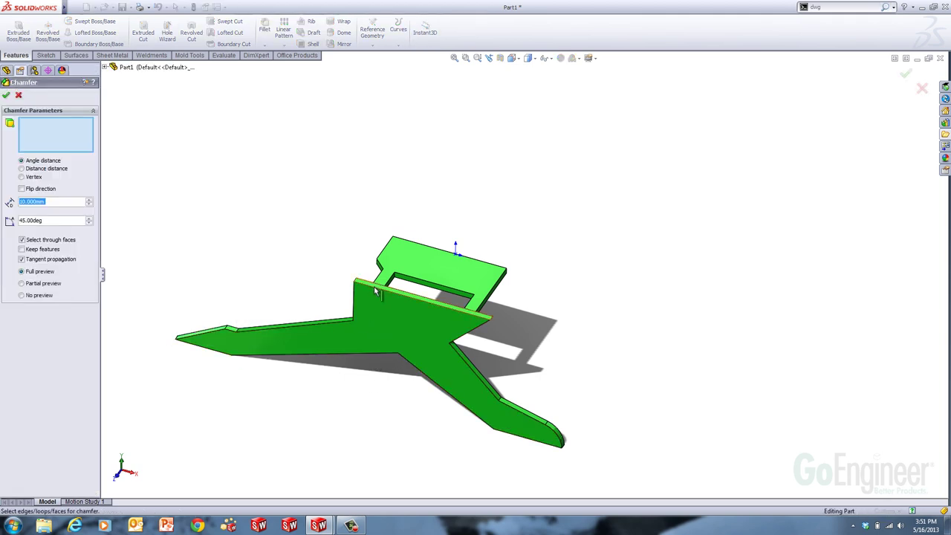
click(199, 354)
right_click(198, 286)
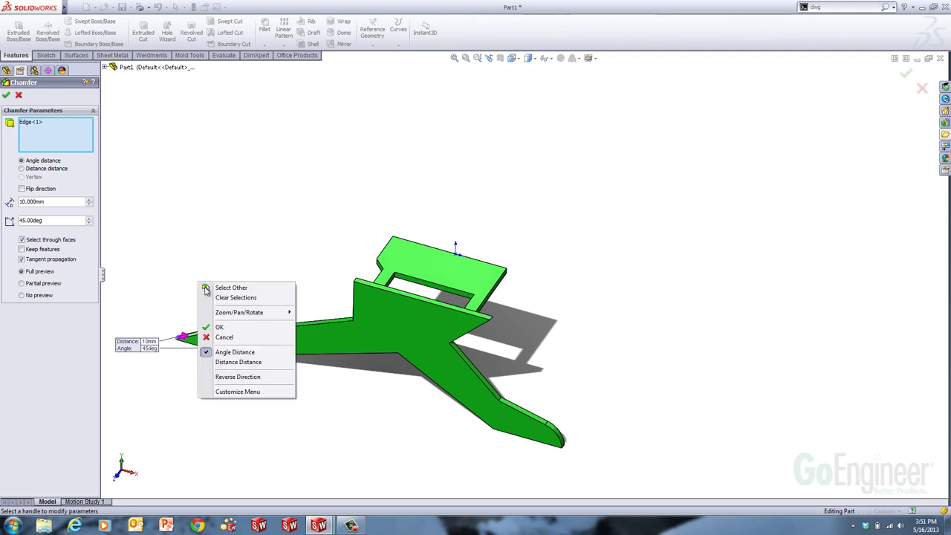
click(231, 363)
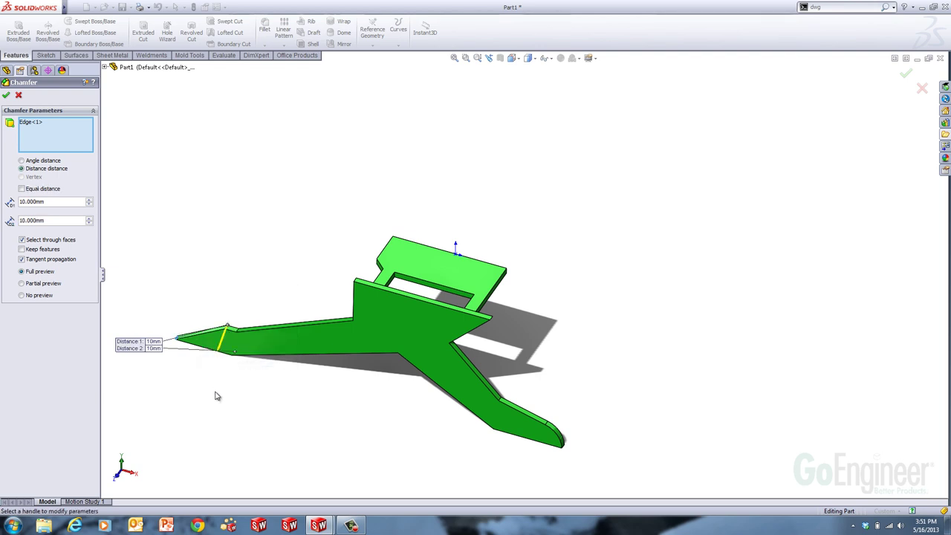
Set the tip chamfer's distances to 2 mm and 3 mm and create it.
click(154, 342)
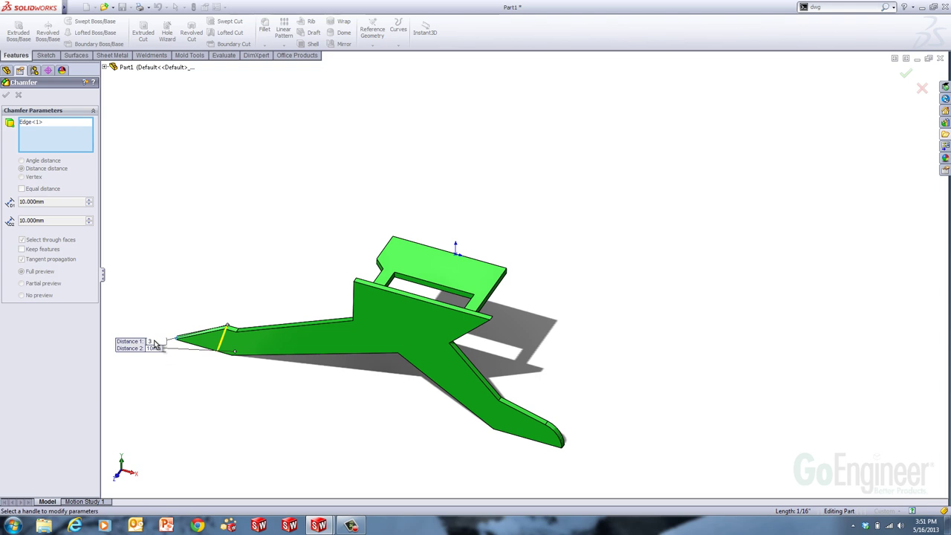
text(2)
key(Return)
click(153, 349)
text(3)
key(Return)
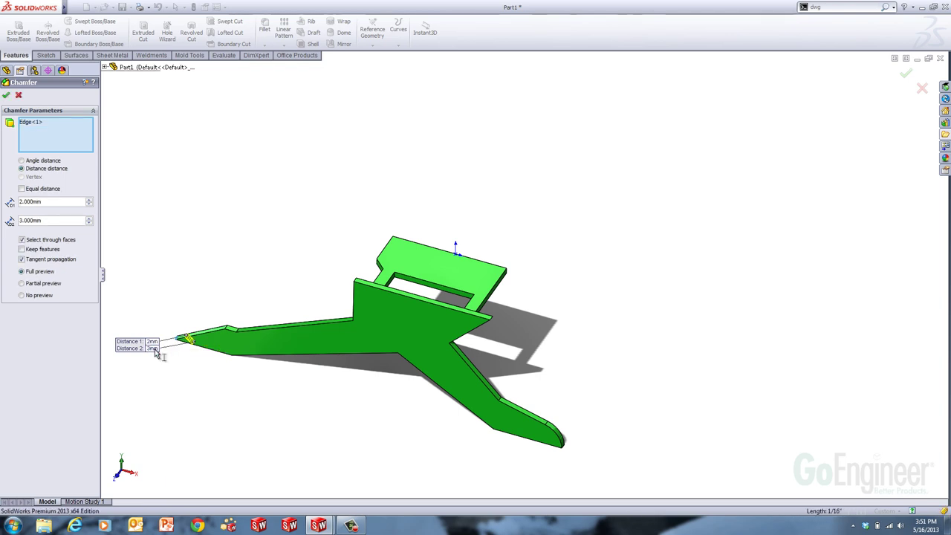
key(Return)
Turn off shadows in shaded mode.
click(242, 278)
middle_drag(242, 278, 305, 294)
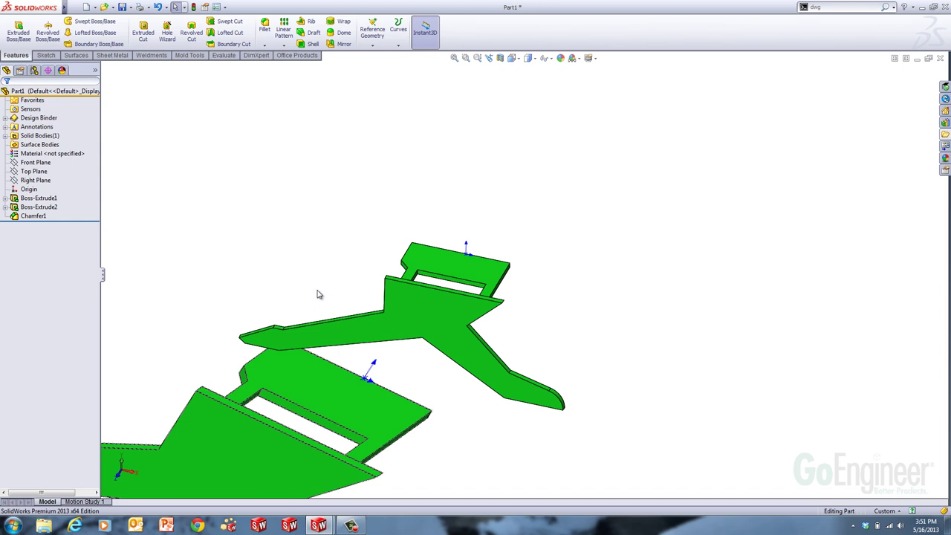
click(595, 58)
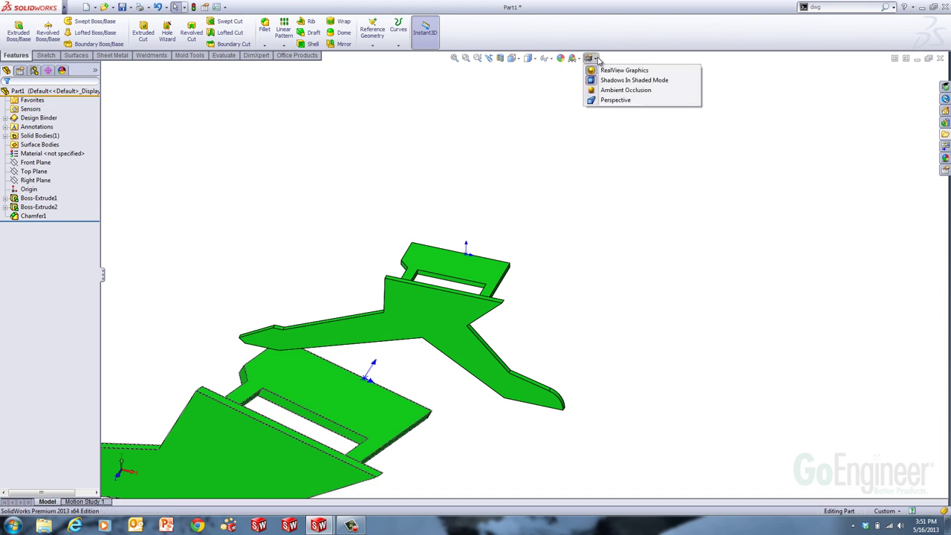
click(611, 81)
mouse_move(469, 282)
middle_down()
mouse_move(450, 278)
mouse_move(375, 330)
middle_up()
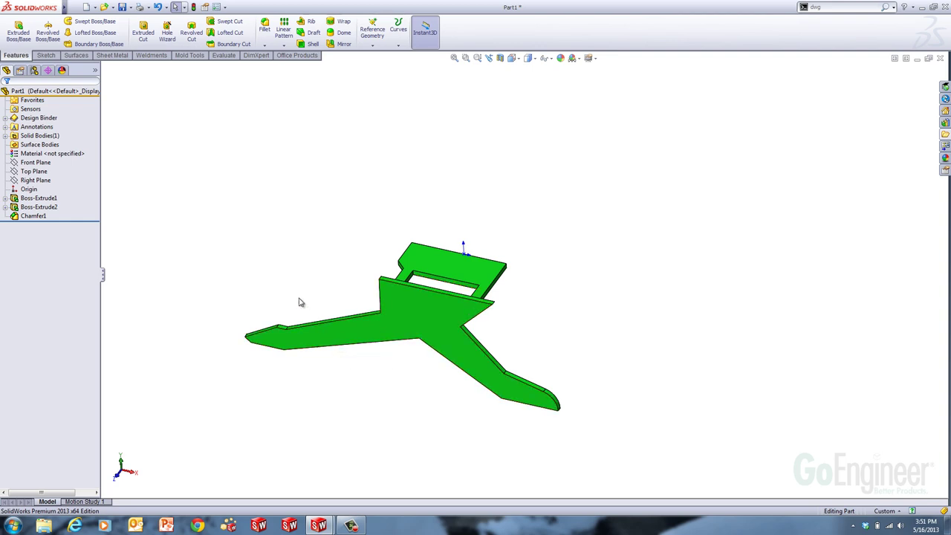
Fillet the left leg's chamfered tip, both upper corners of the plate and the right leg's bend with a 0.75 mm radius.
click(248, 331)
click(319, 341)
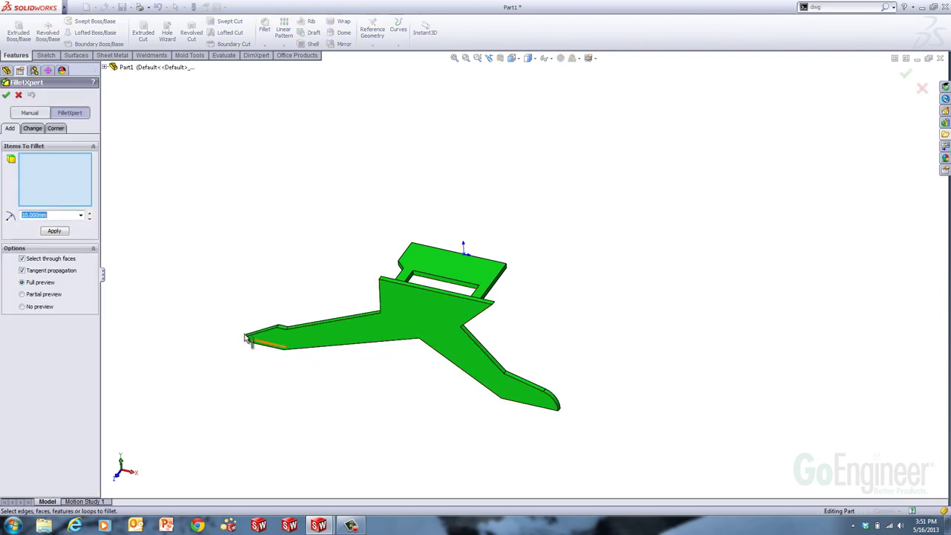
text(0.75)
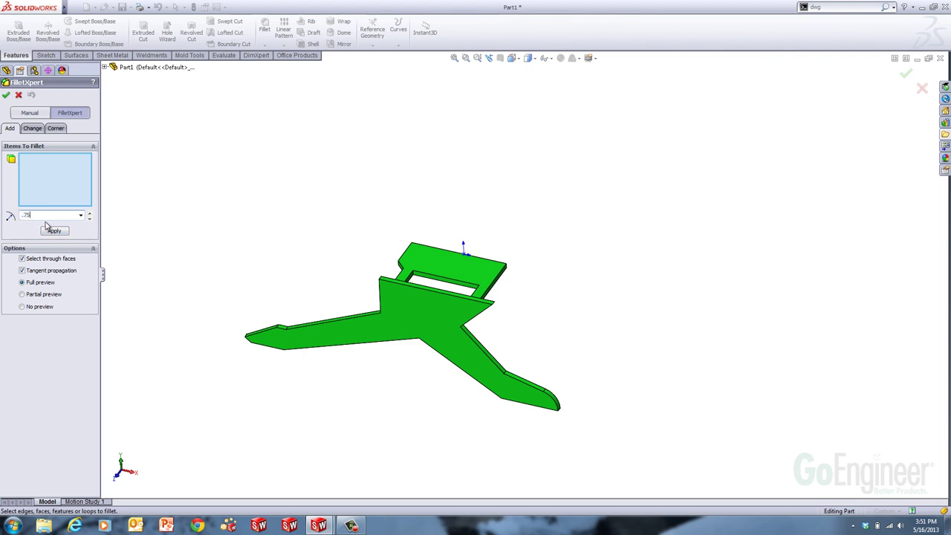
click(250, 339)
click(381, 280)
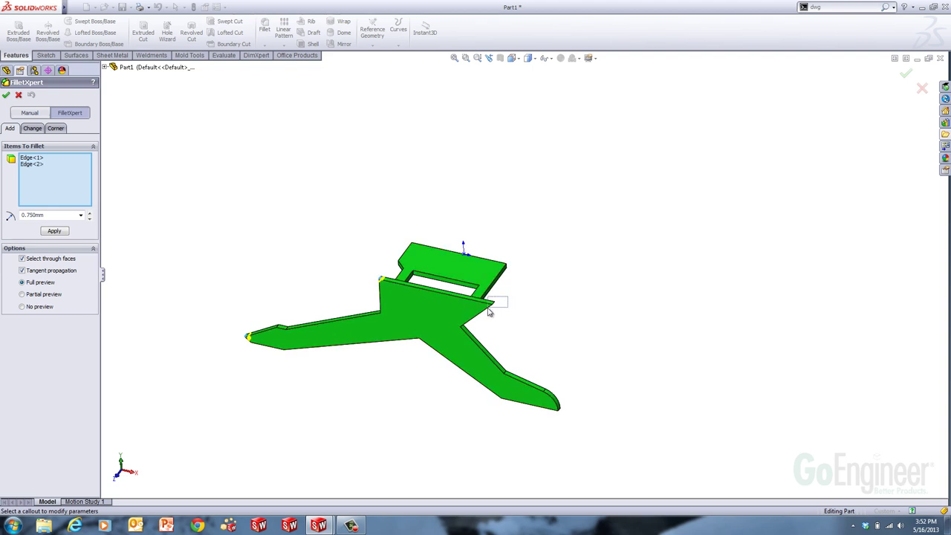
click(489, 313)
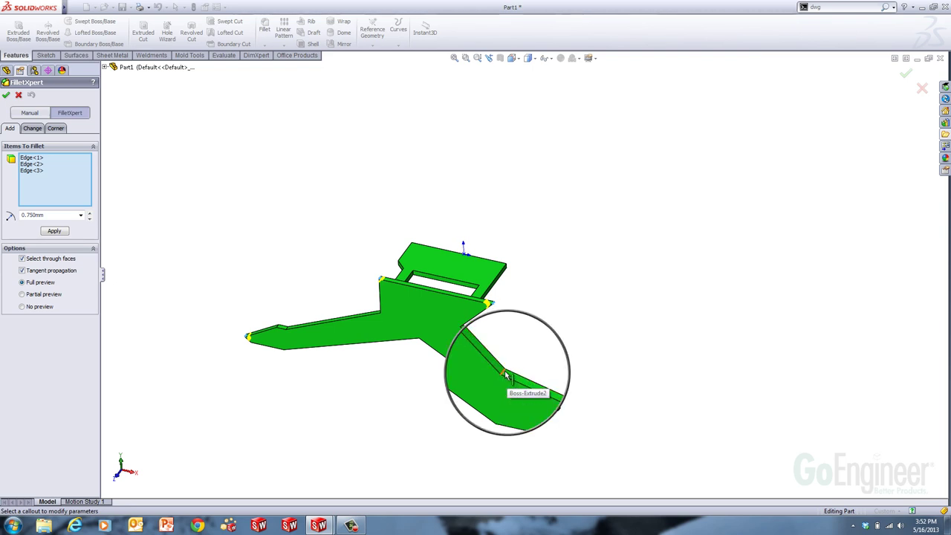
click(509, 378)
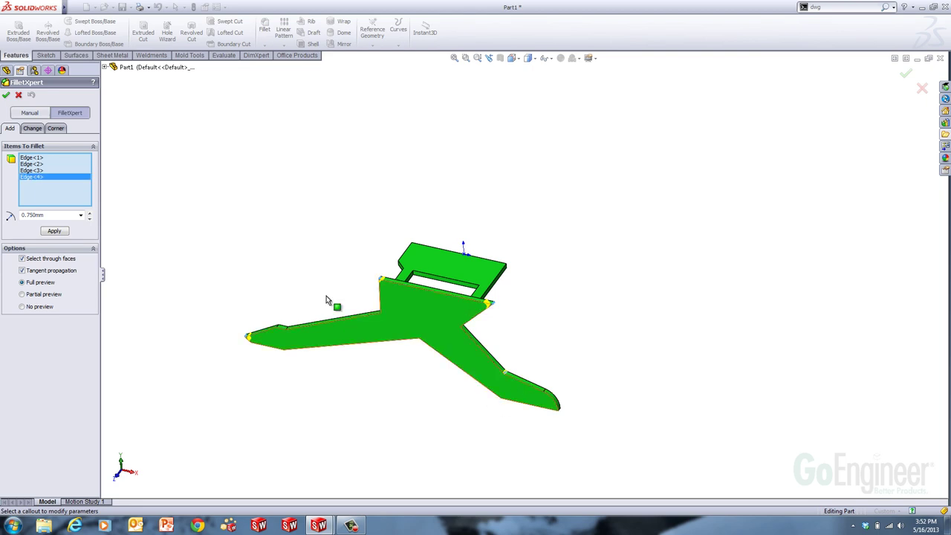
click(55, 231)
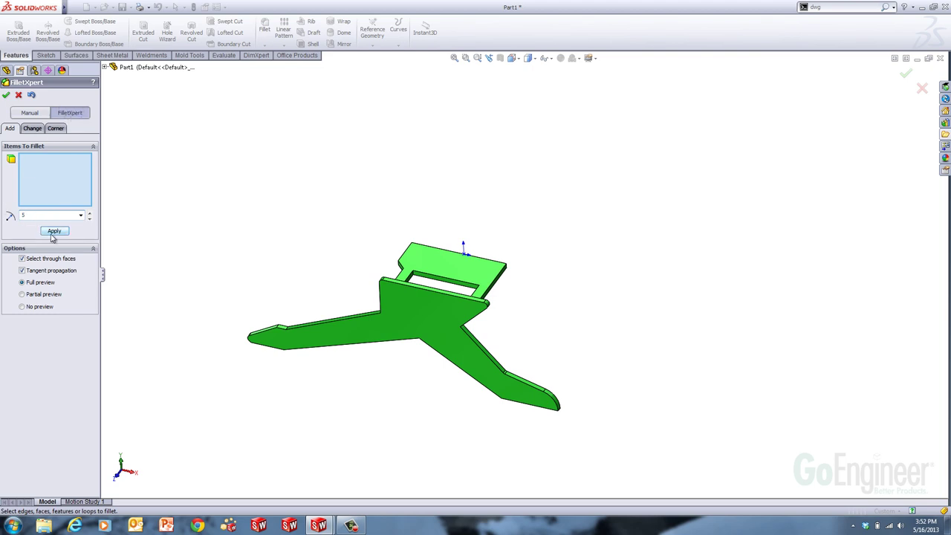
Add 5 mm fillets at the bump near the left leg's tip, the left leg's upper inner corner and the crotch between the legs.
click(276, 327)
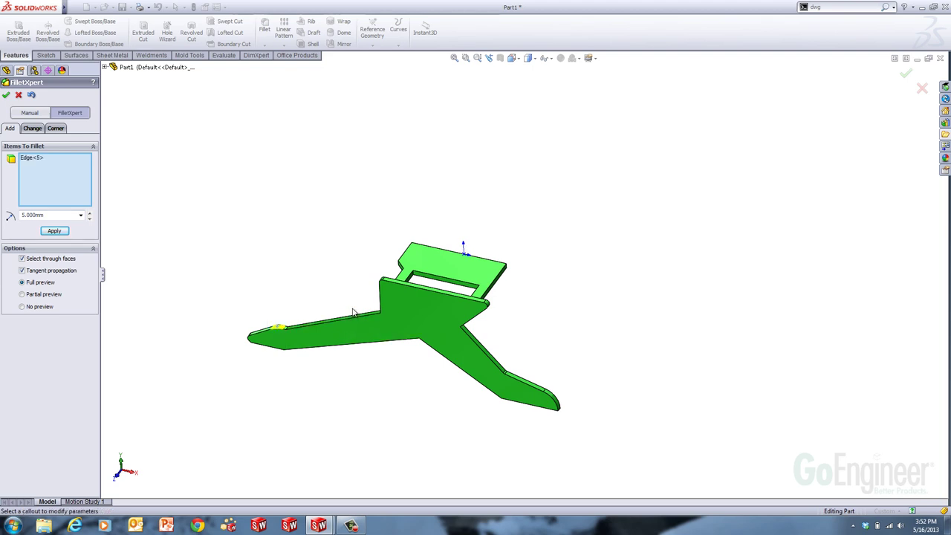
click(379, 315)
click(418, 344)
click(7, 95)
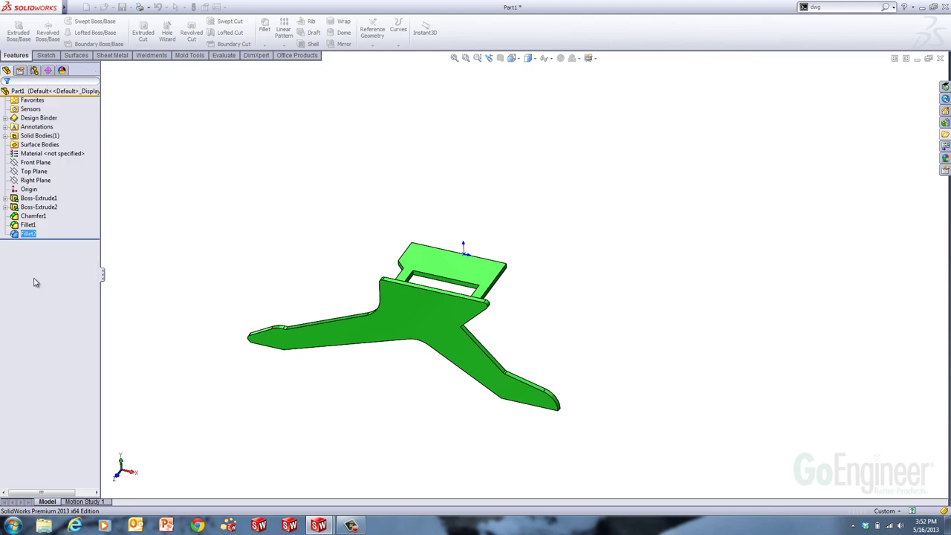
Edit the 0.75 mm fillet to include the inner corner edge where the right leg meets the upper plate.
click(29, 224)
click(31, 199)
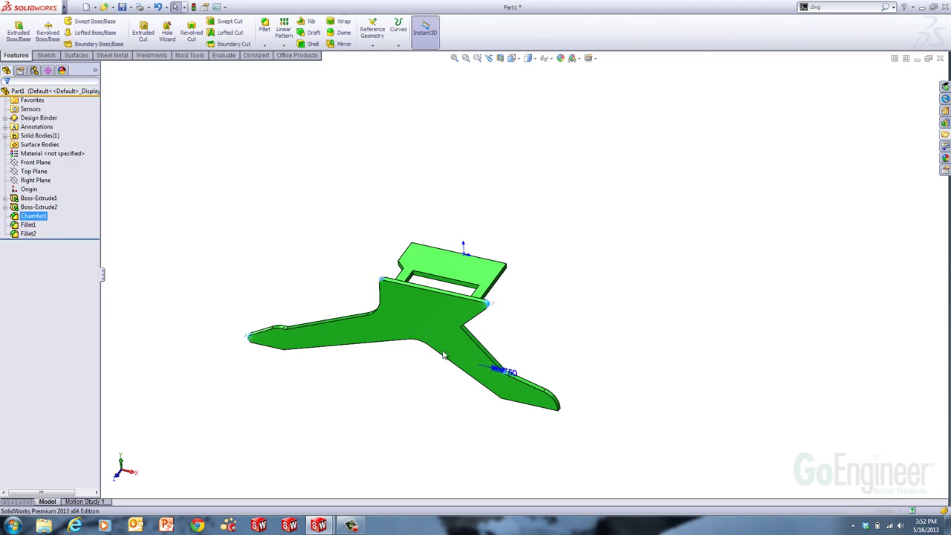
click(457, 326)
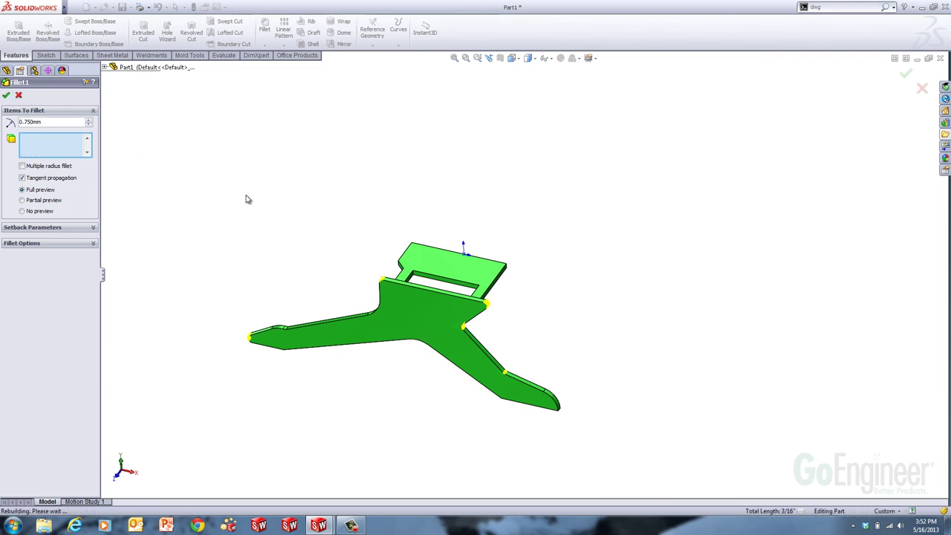
key(Return)
middle_drag(327, 316, 355, 306)
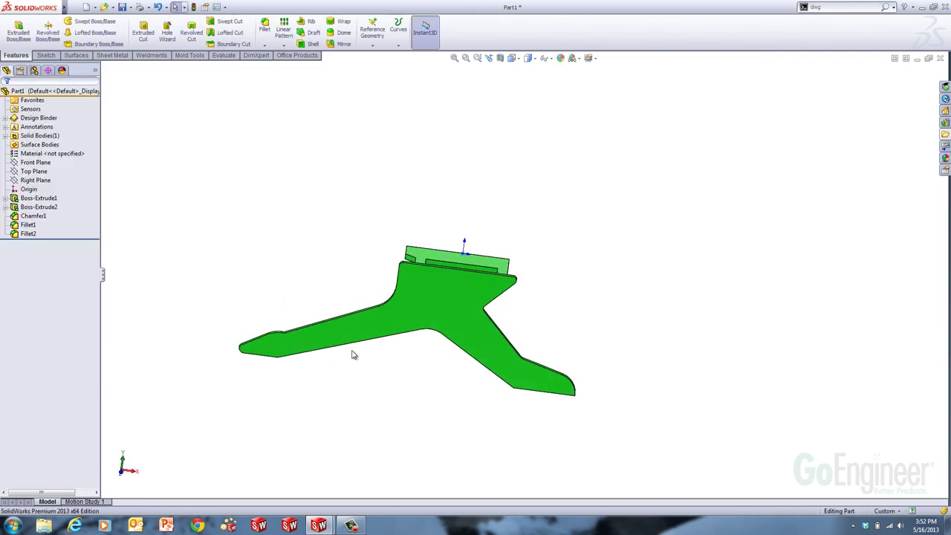
middle_drag(394, 367, 499, 371)
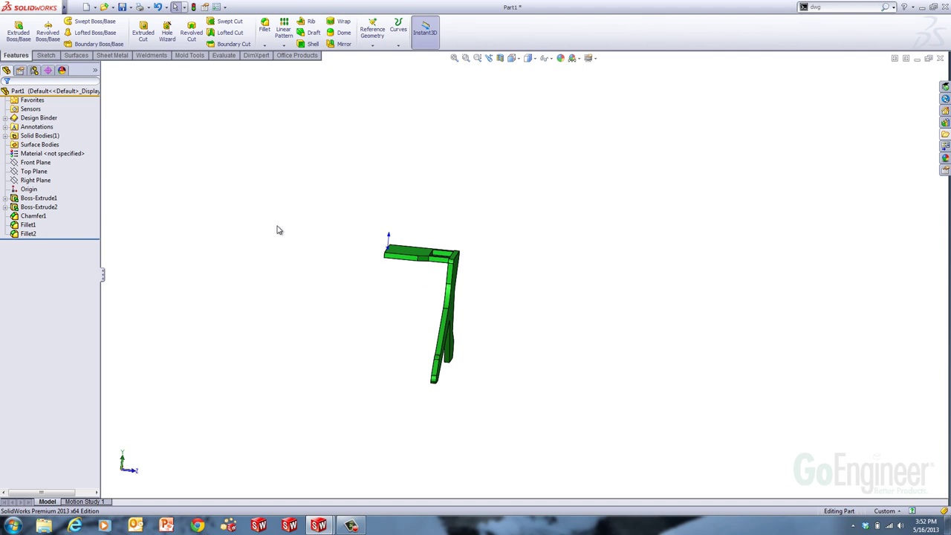
middle_drag(460, 373, 456, 357)
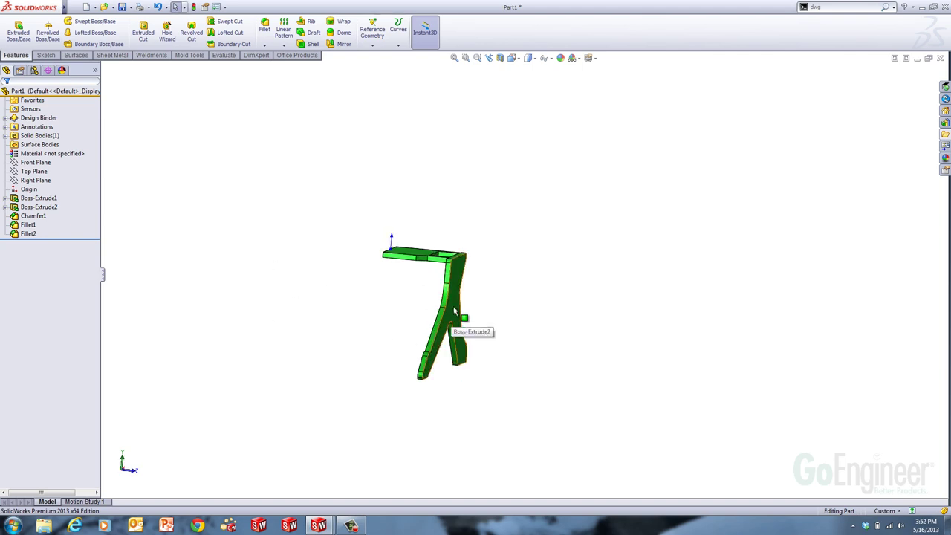
Start a rotating Move Face on the leg plate's broad outer face, with its edge at the slotted plate as the rotation axis.
middle_drag(521, 299, 458, 301)
click(458, 301)
right_click(459, 301)
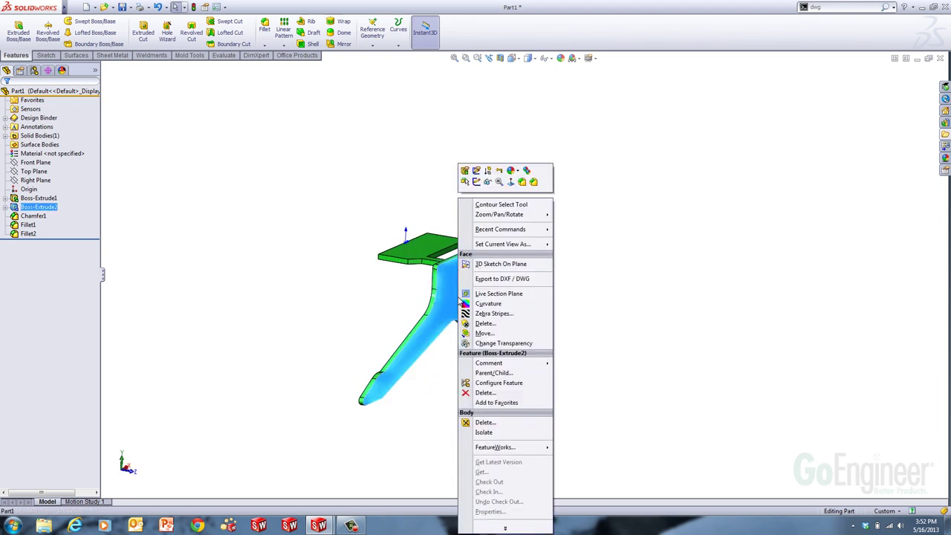
click(483, 333)
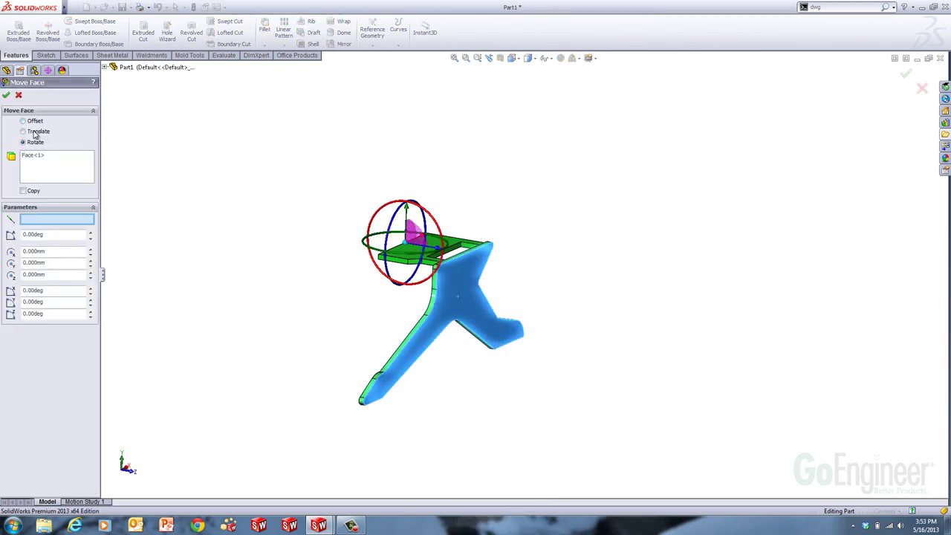
middle_drag(562, 310, 560, 338)
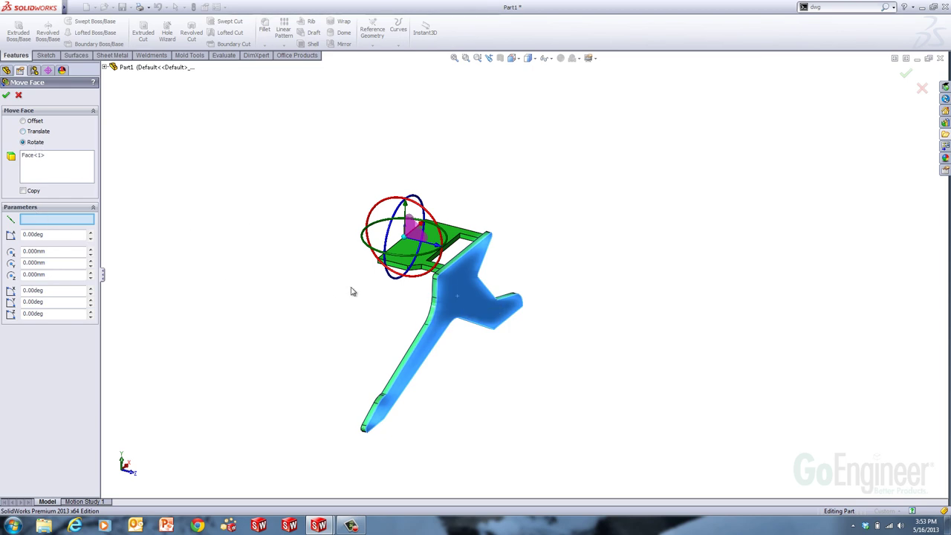
scroll(447, 293, down, 4)
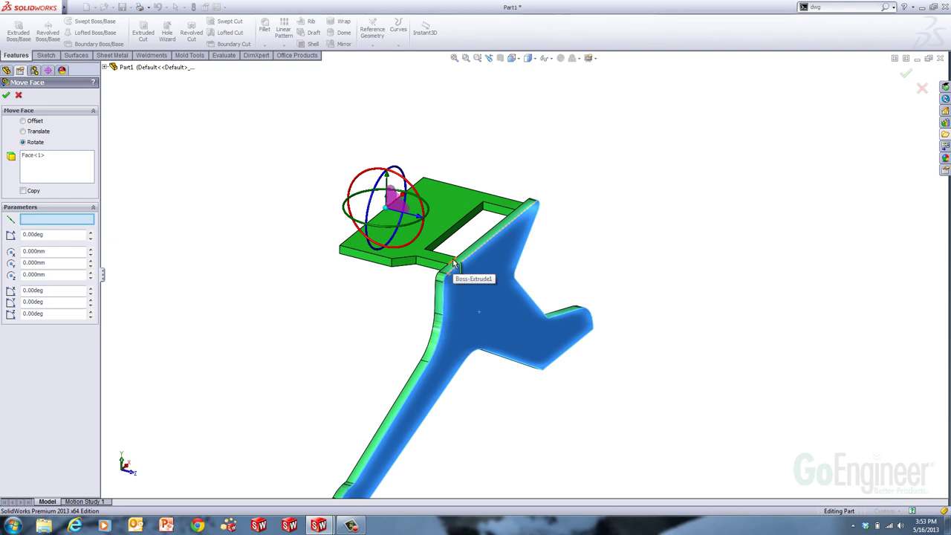
click(453, 260)
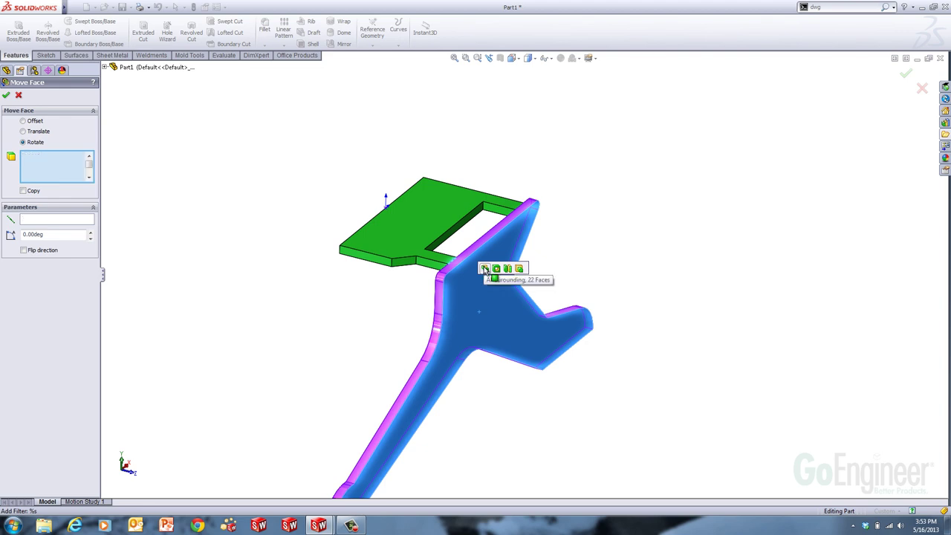
Add all faces surrounding the leg plate's outer face, plus its opposite broad face, to the Move Face selection.
click(484, 270)
mouse_move(484, 292)
middle_down()
mouse_move(547, 276)
mouse_move(492, 299)
middle_up()
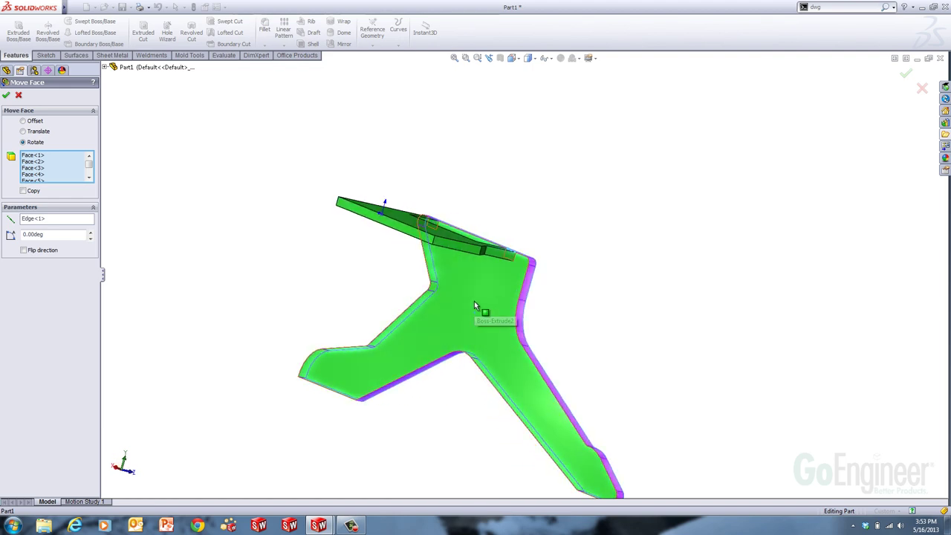
click(479, 303)
Rotate the selected leg faces by 30 degrees with the direction flipped so the legs swing outward, and accept the Move Face.
middle_drag(627, 391, 543, 376)
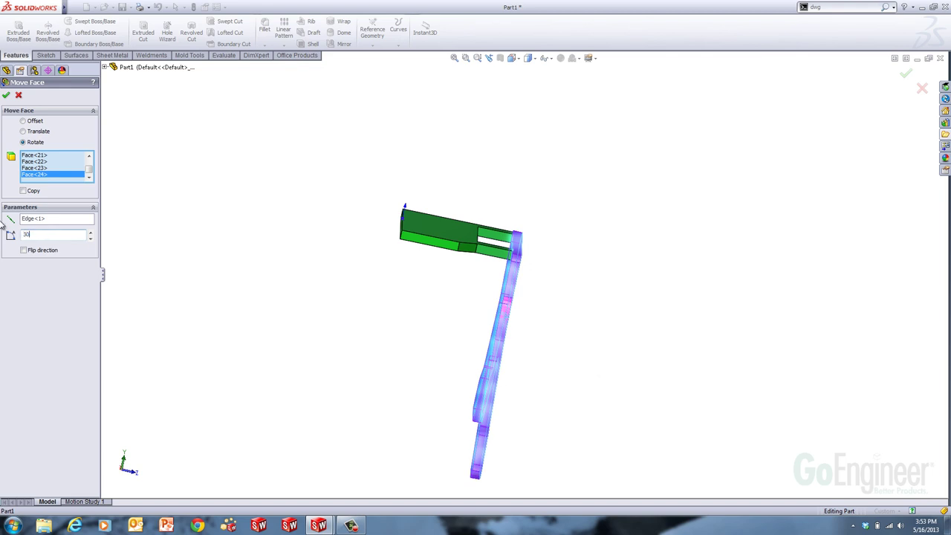
key(Return)
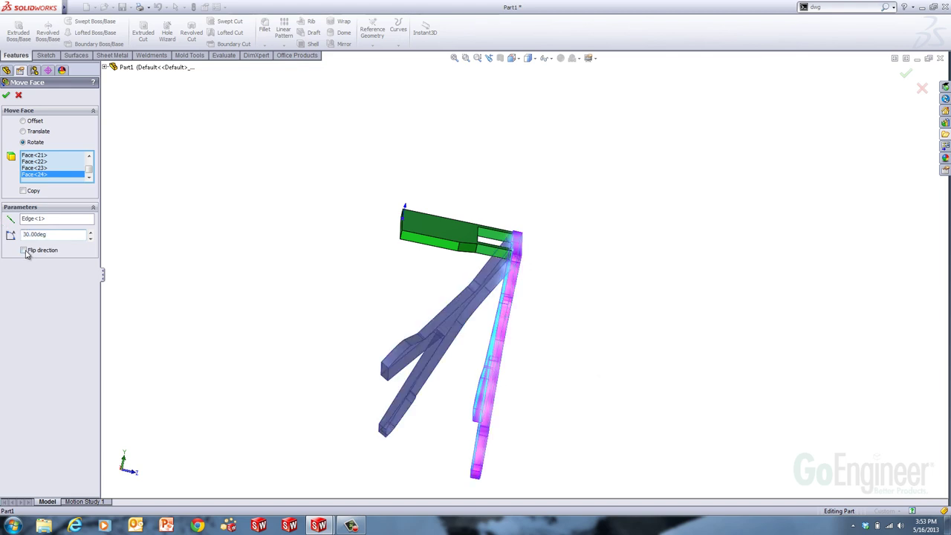
click(23, 251)
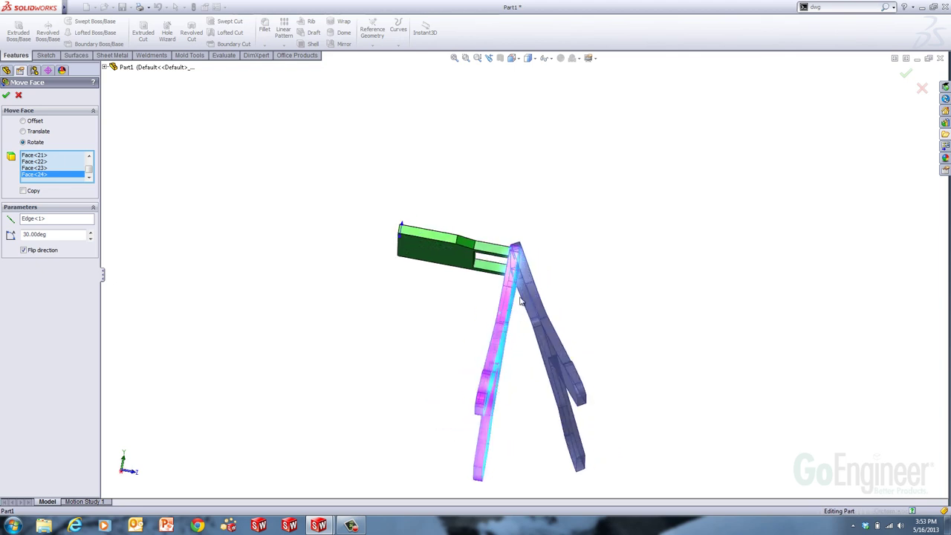
scroll(513, 269, down, 4)
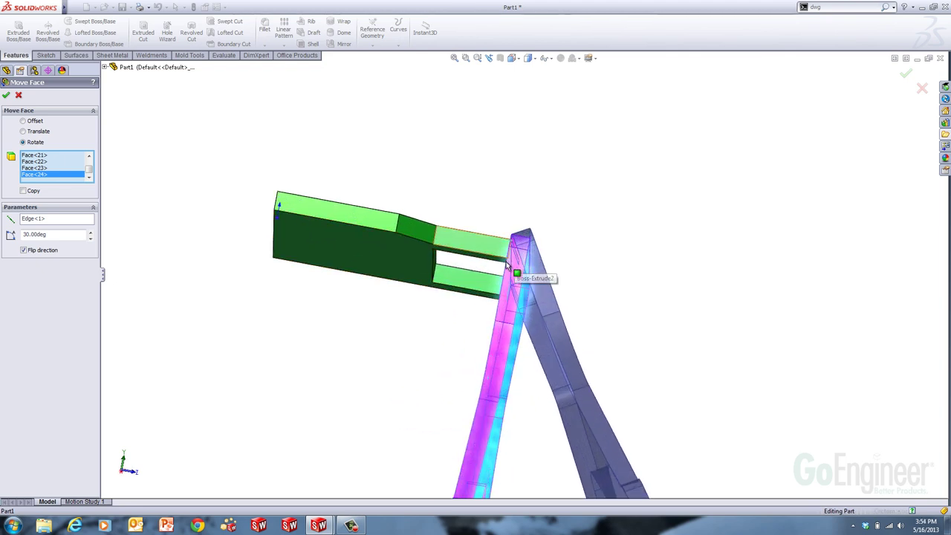
click(6, 97)
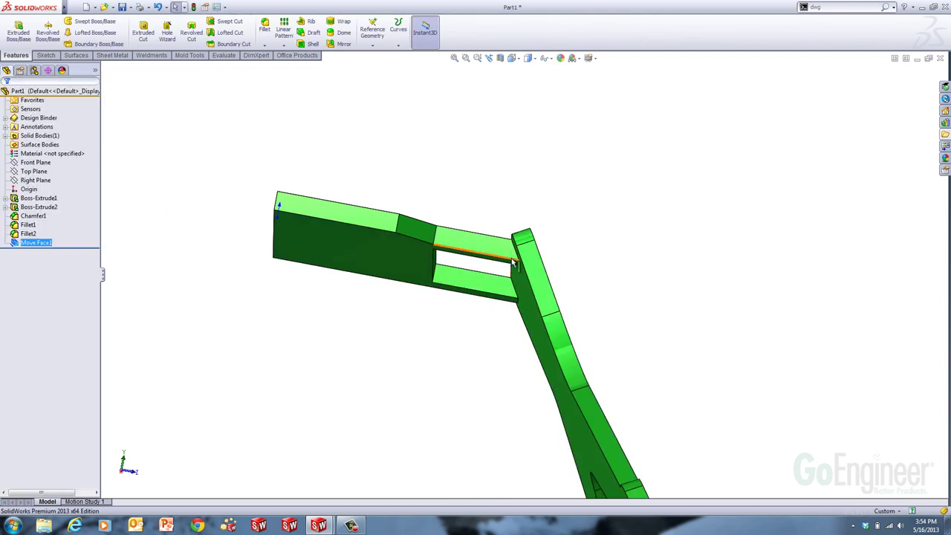
Start a sketch on the leg plate's outer face and orient the view normal to it.
middle_drag(515, 334, 445, 431)
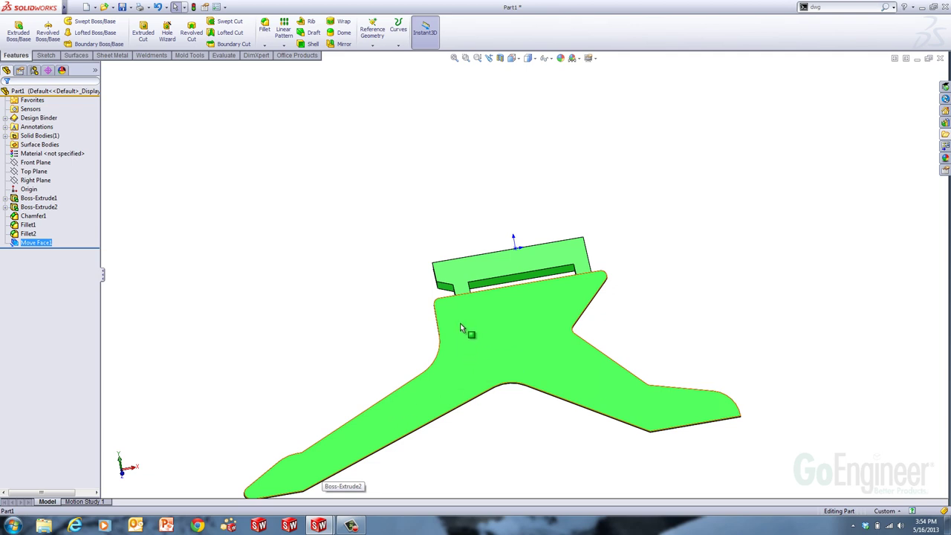
middle_drag(487, 344, 455, 420)
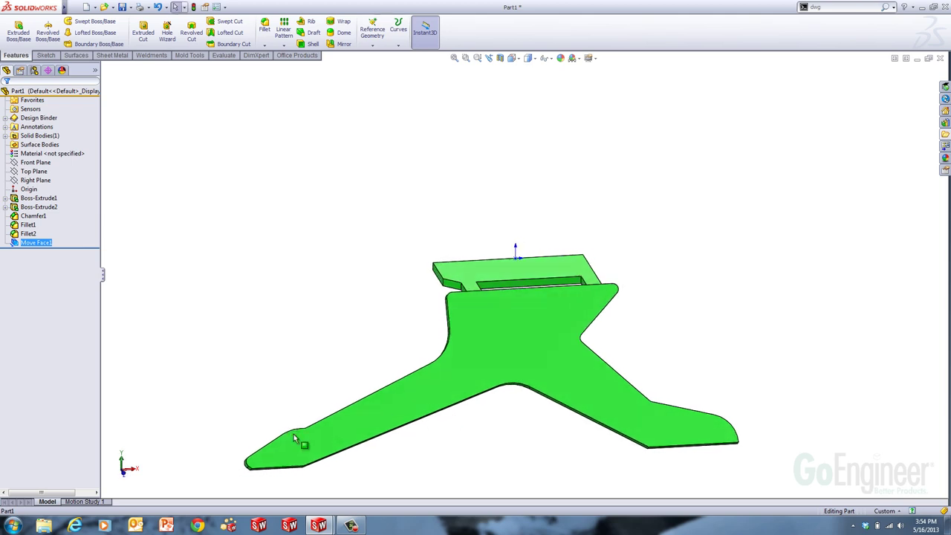
click(318, 448)
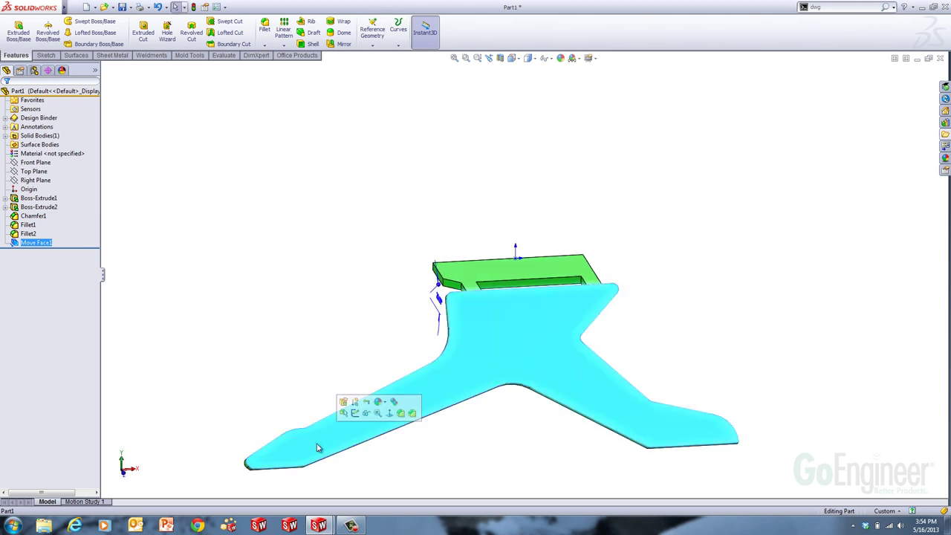
click(356, 414)
key(space)
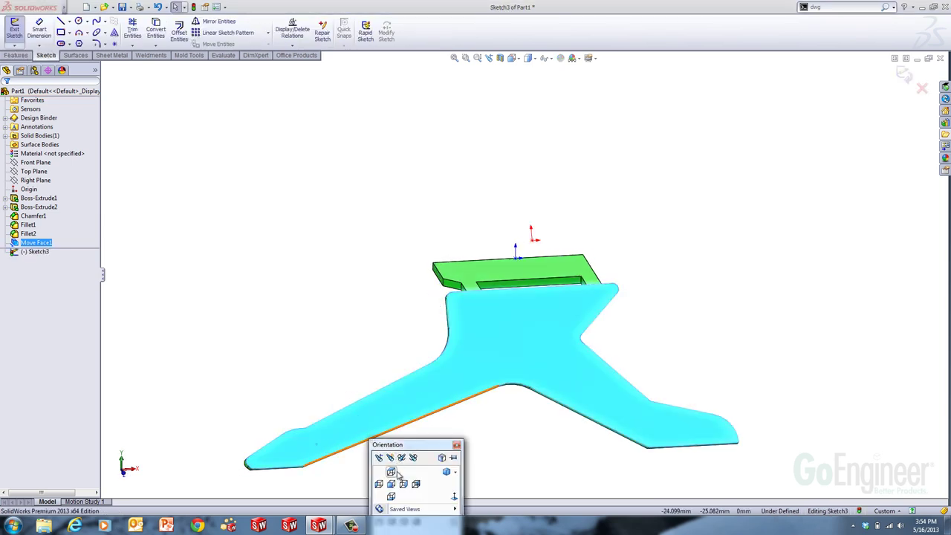
click(454, 496)
click(369, 409)
Sketch a circle about 2.6 mm in diameter inside the left leg, just inward of the bump near its tip.
key(s)
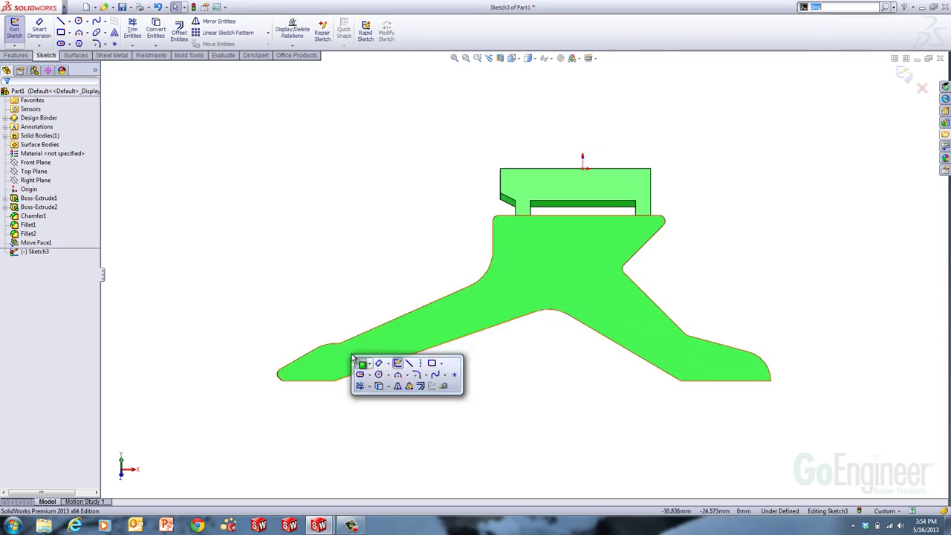
click(378, 374)
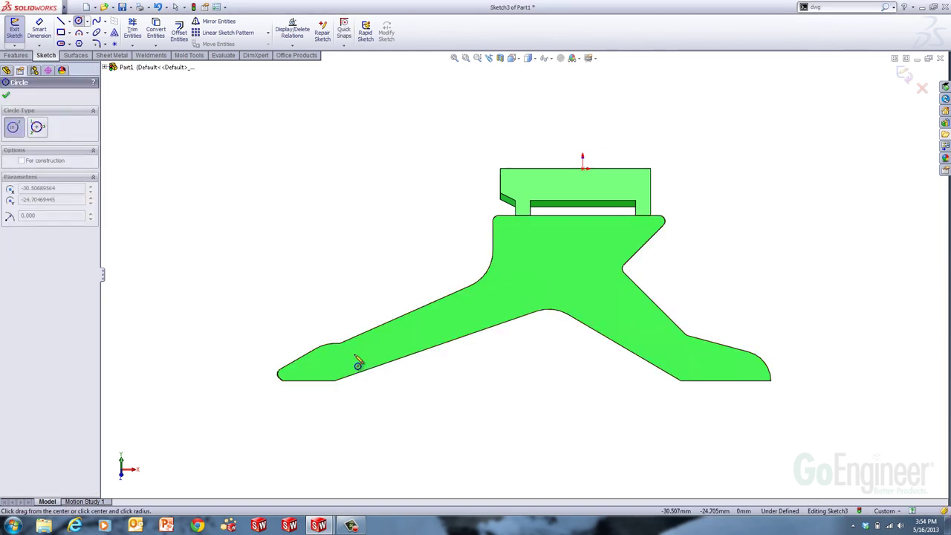
click(354, 354)
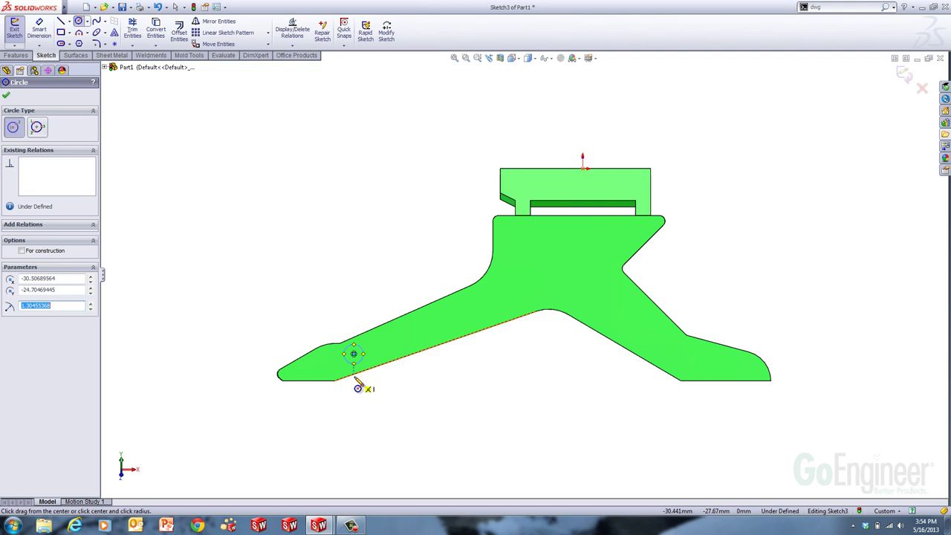
key(Escape)
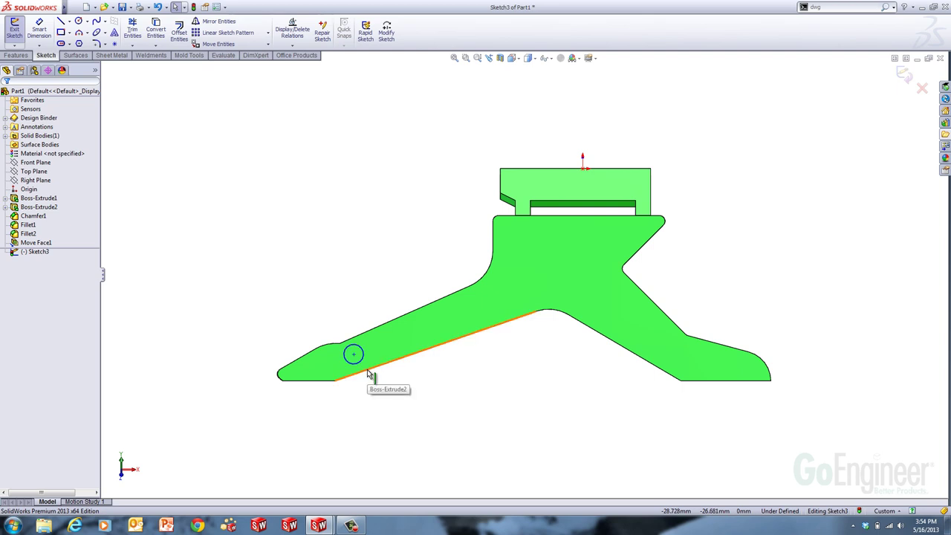
Convert the left leg's long lower edge into a construction line in the sketch.
click(367, 370)
key(s)
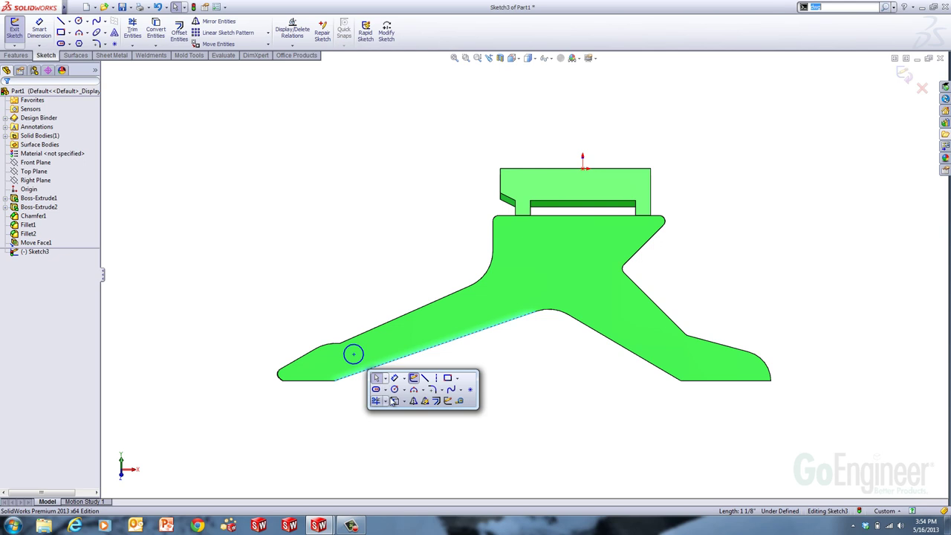
click(395, 402)
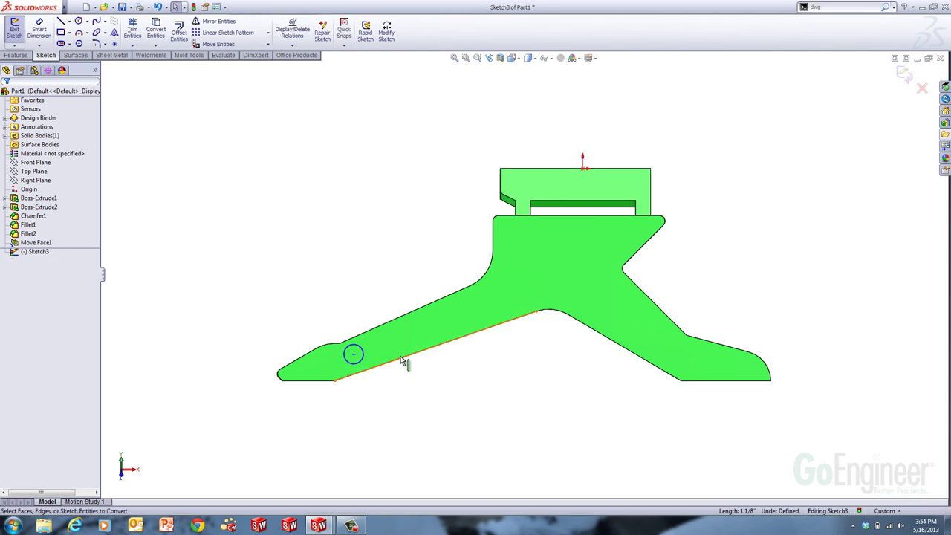
click(402, 359)
click(391, 394)
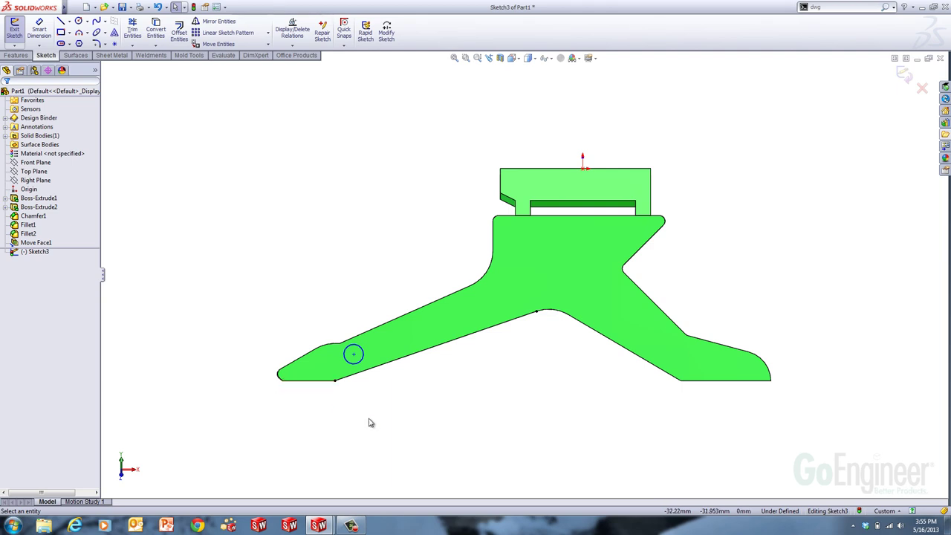
Add a virtual sharp point where the left leg tip's bottom and slanted upper edges would intersect, and review its intersection relation.
click(305, 385)
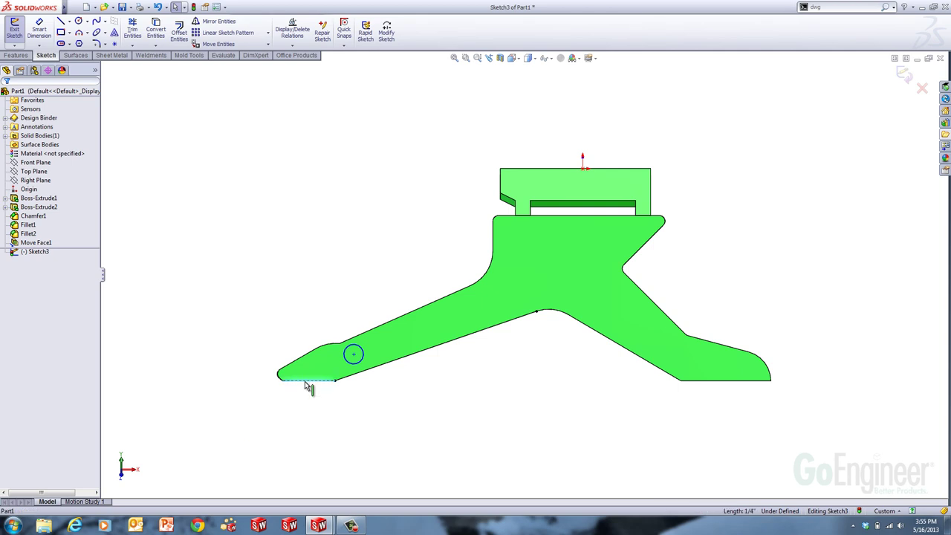
ctrl+click(302, 362)
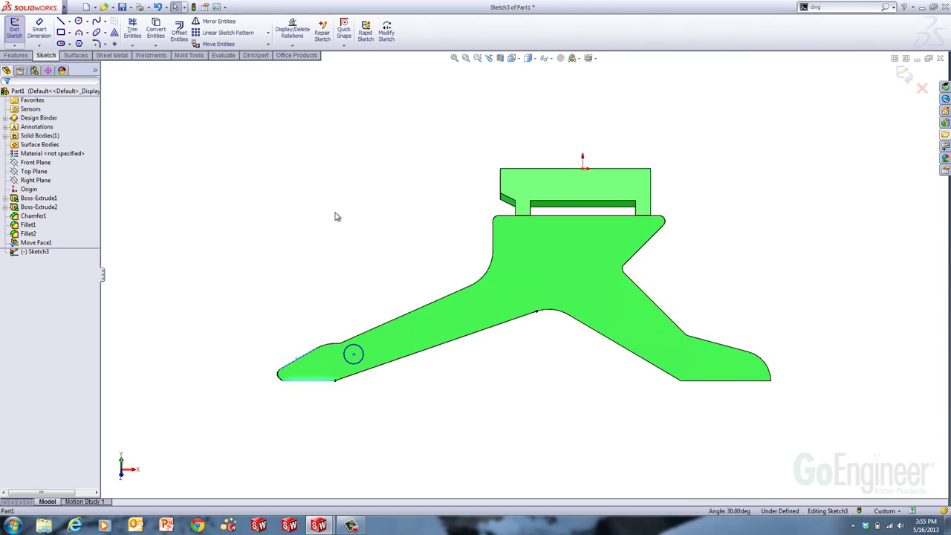
click(114, 44)
middle_drag(320, 276, 316, 312)
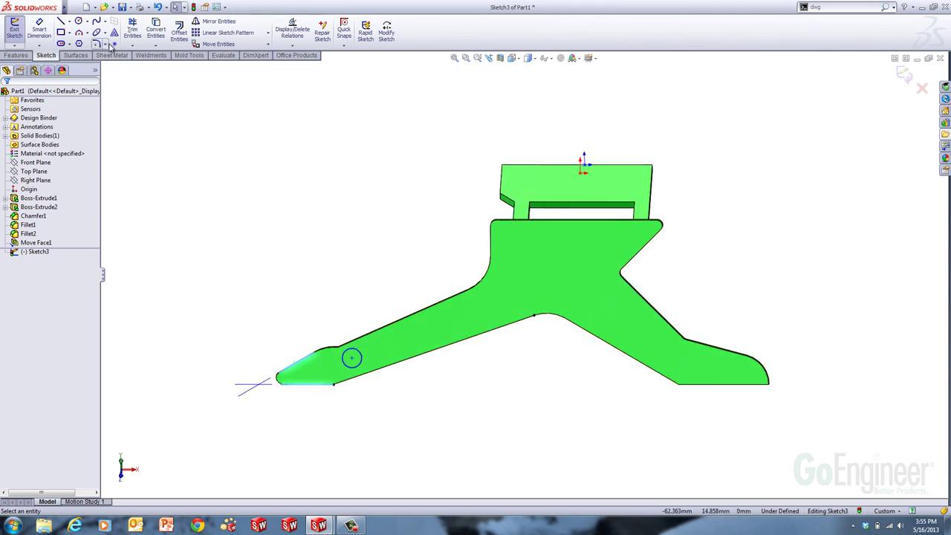
key(s)
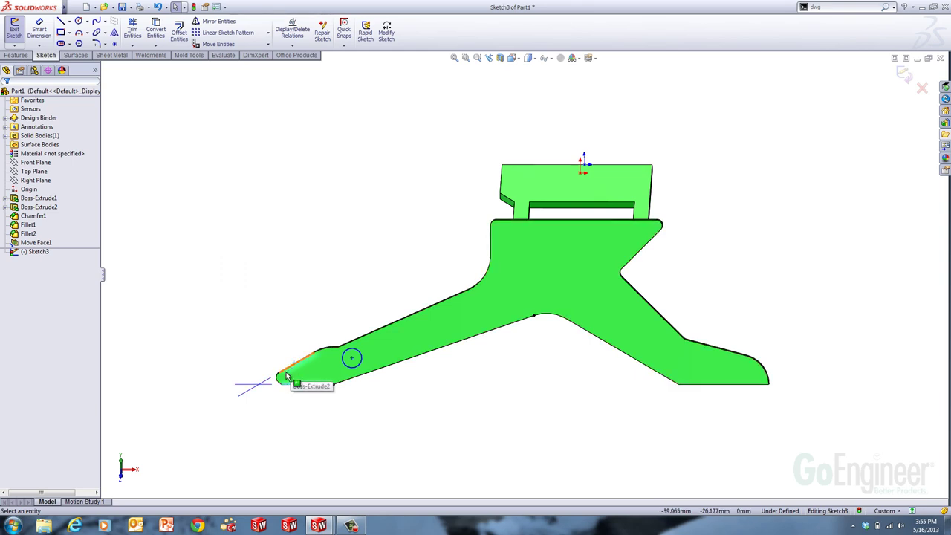
click(292, 372)
click(260, 387)
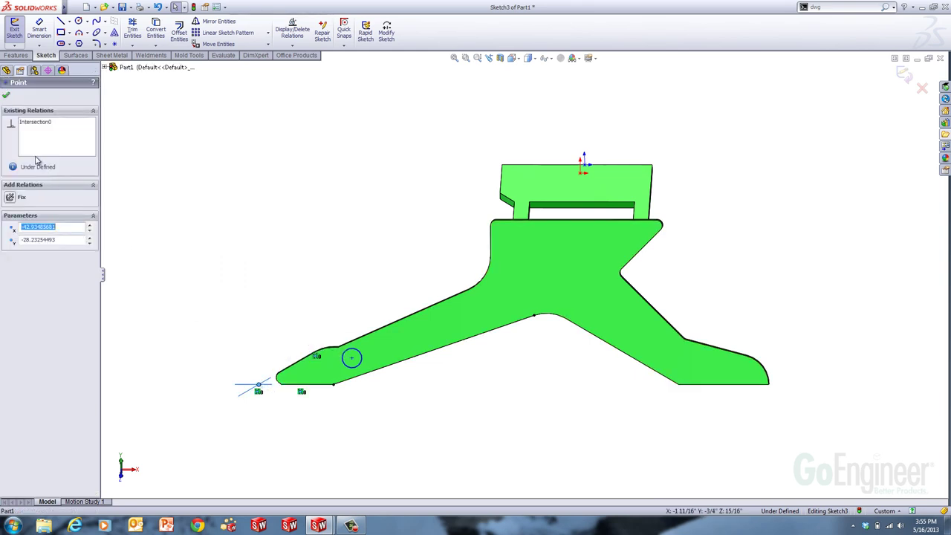
click(33, 122)
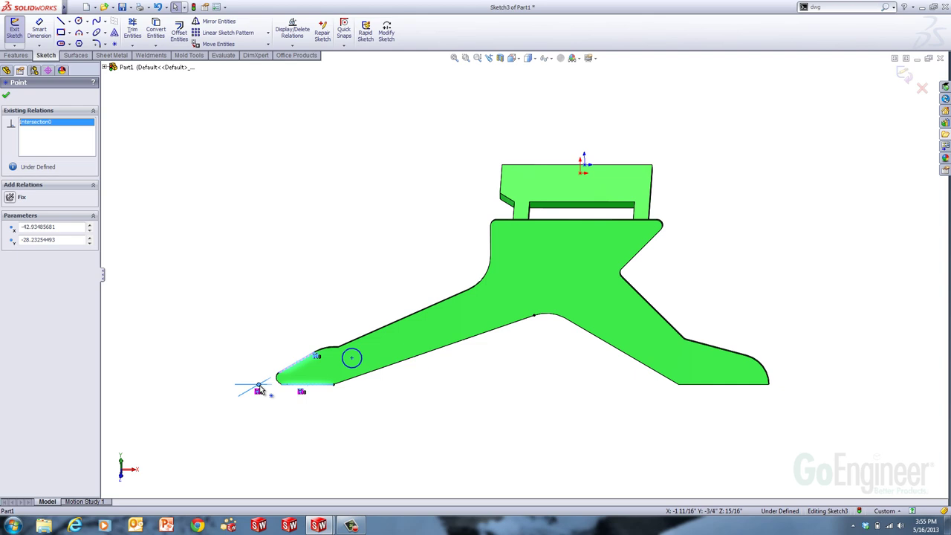
key(Escape)
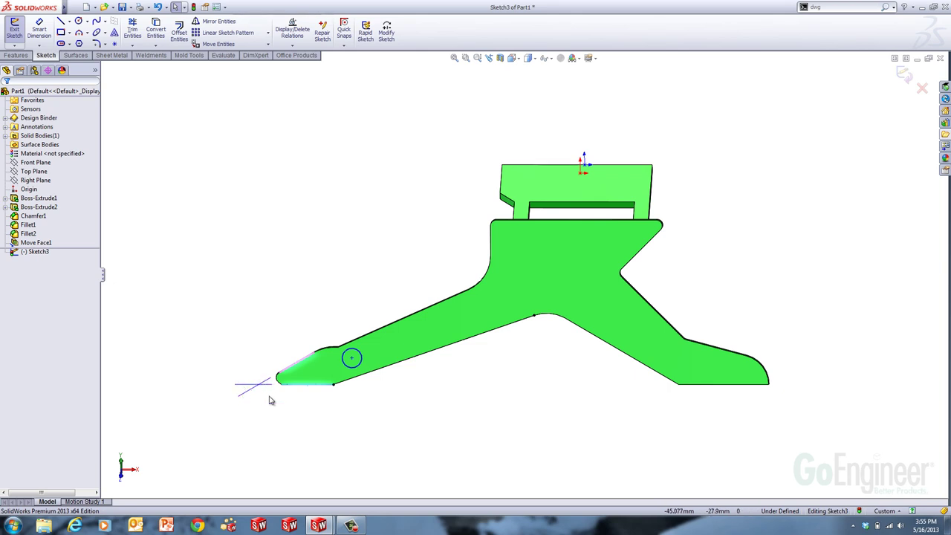
Dimension the circle's diameter to 2 mm.
key(s)
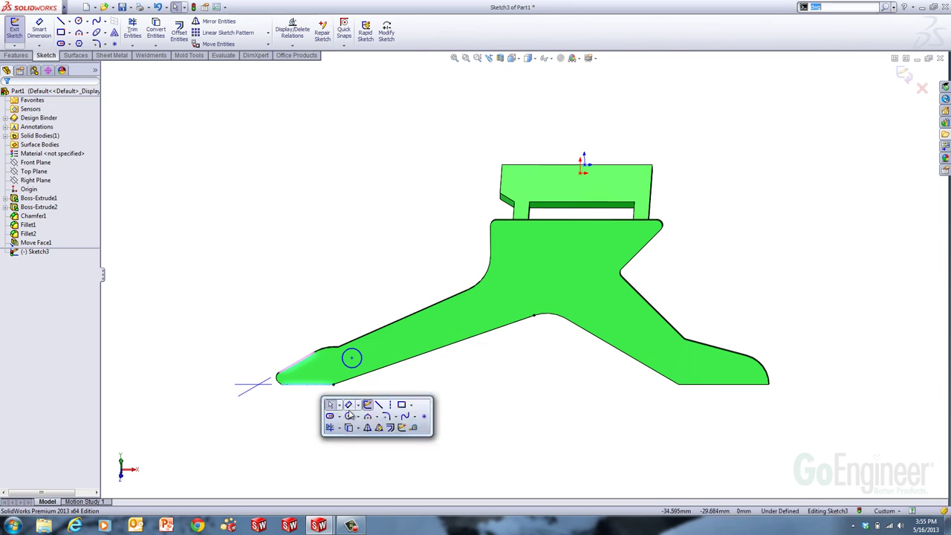
click(340, 403)
click(349, 366)
click(309, 315)
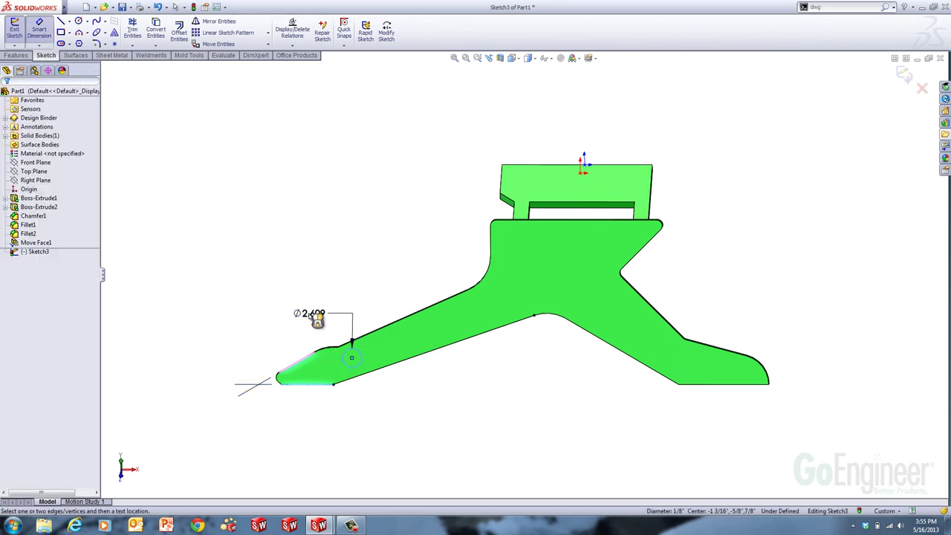
key(Return)
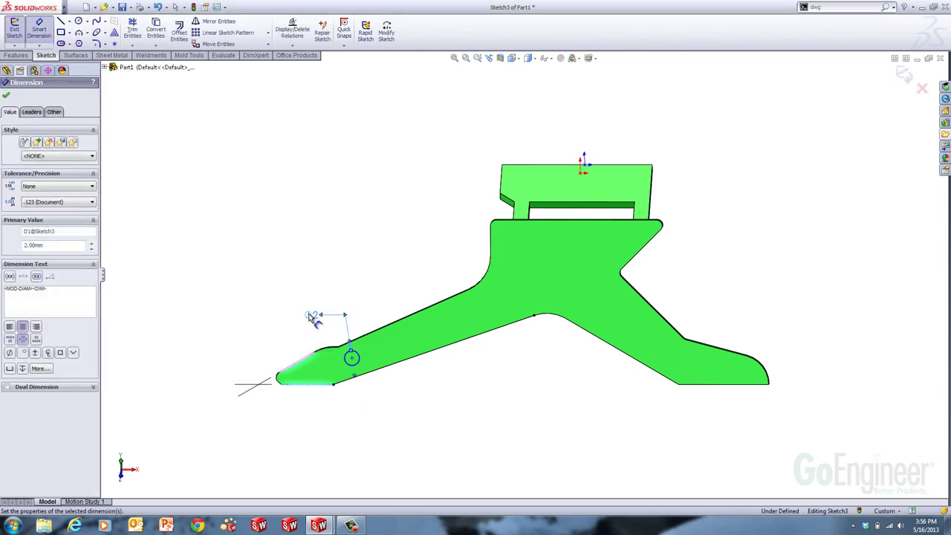
Dimension the circle's distance from the left leg's long lower edge and set it to 2.5 mm.
click(352, 365)
click(374, 373)
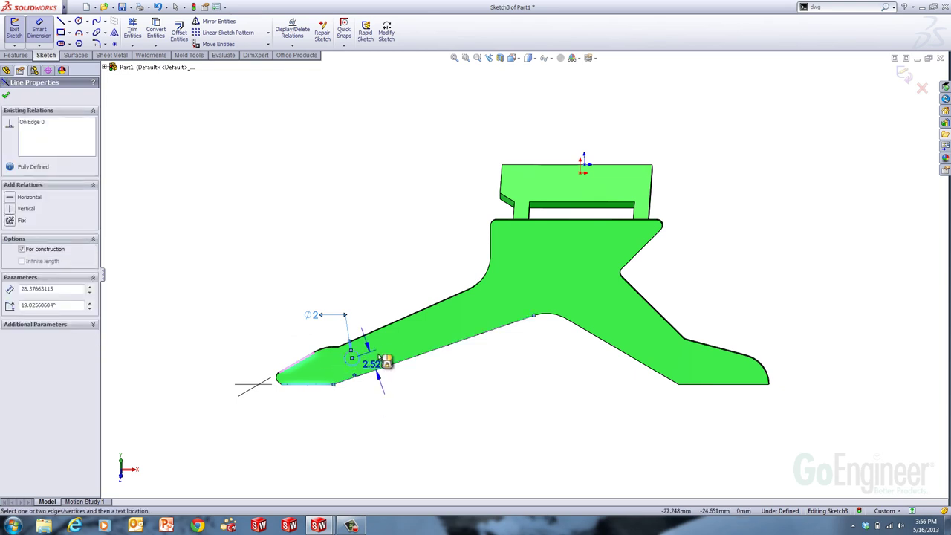
click(386, 355)
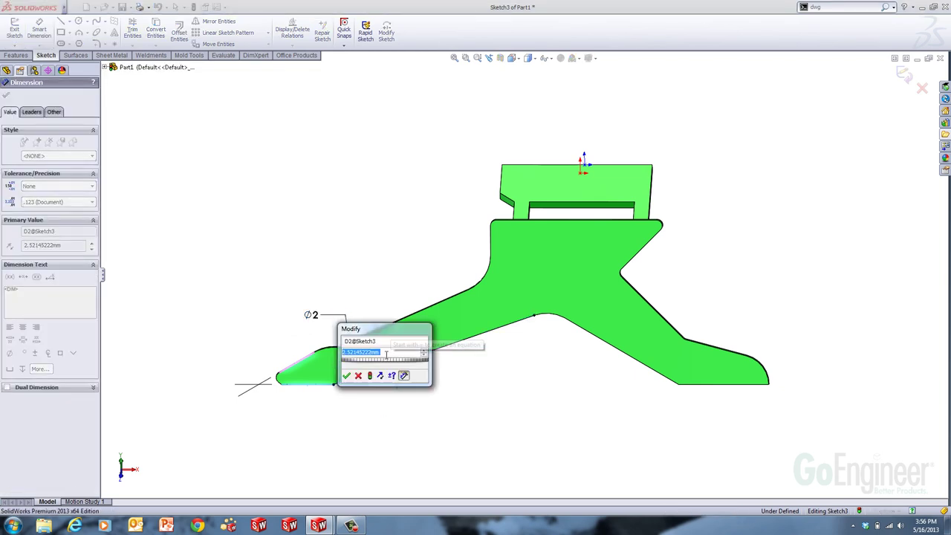
key(BackSpace)
text(2.5)
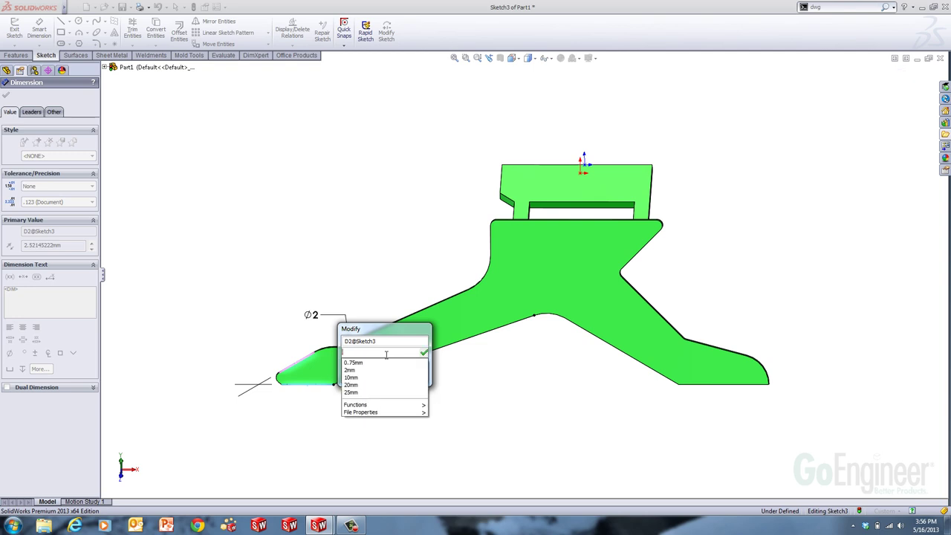
key(Return)
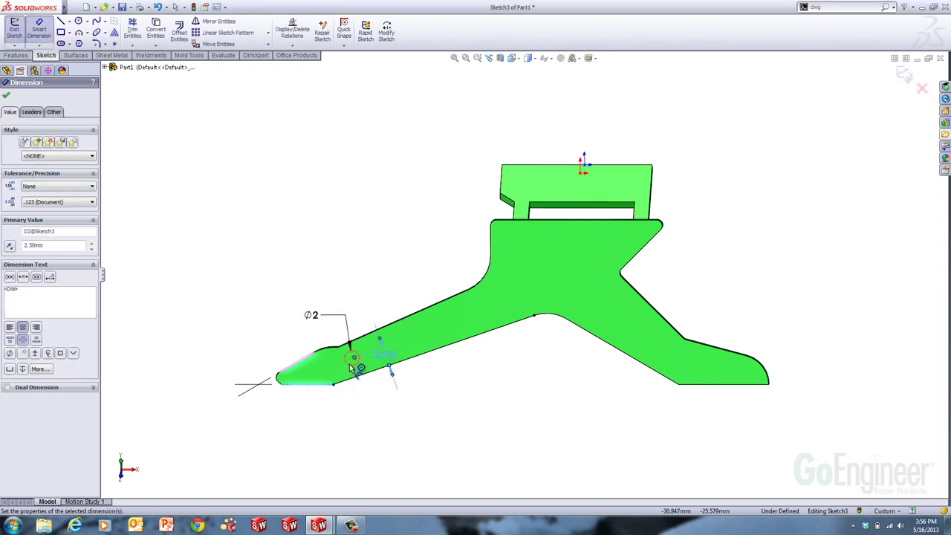
Dimension the horizontal distance between the circle and the virtual sharp at the leg tip, setting it to 10 mm.
click(356, 364)
click(258, 387)
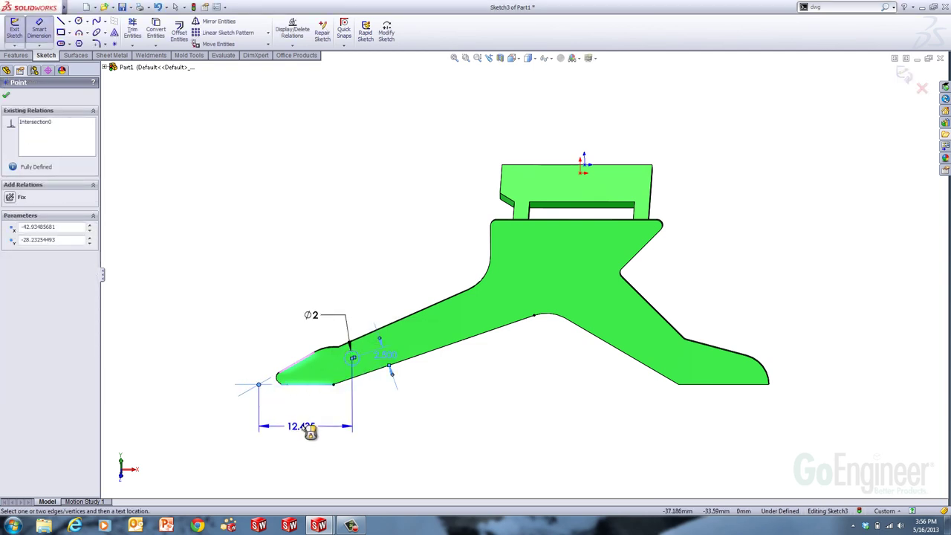
click(297, 427)
text(10)
key(Return)
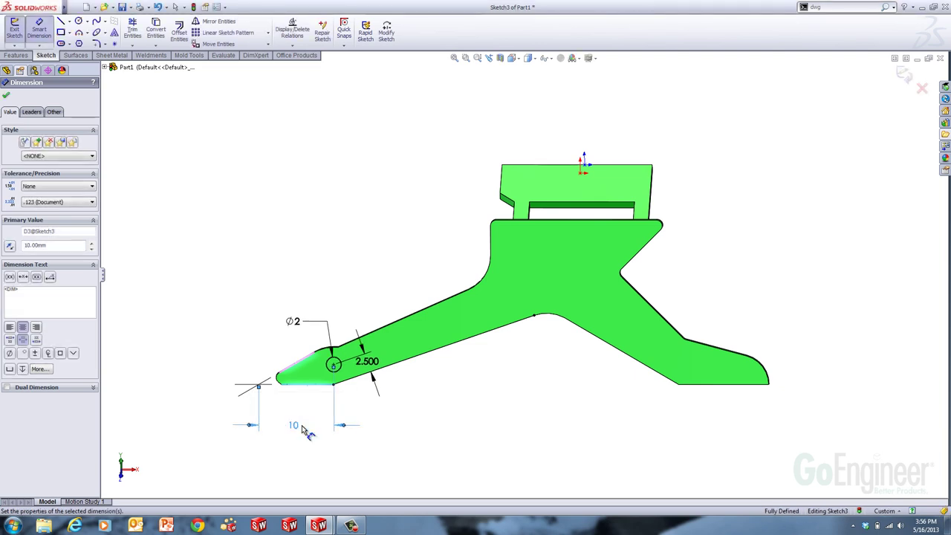
key(Escape)
click(16, 55)
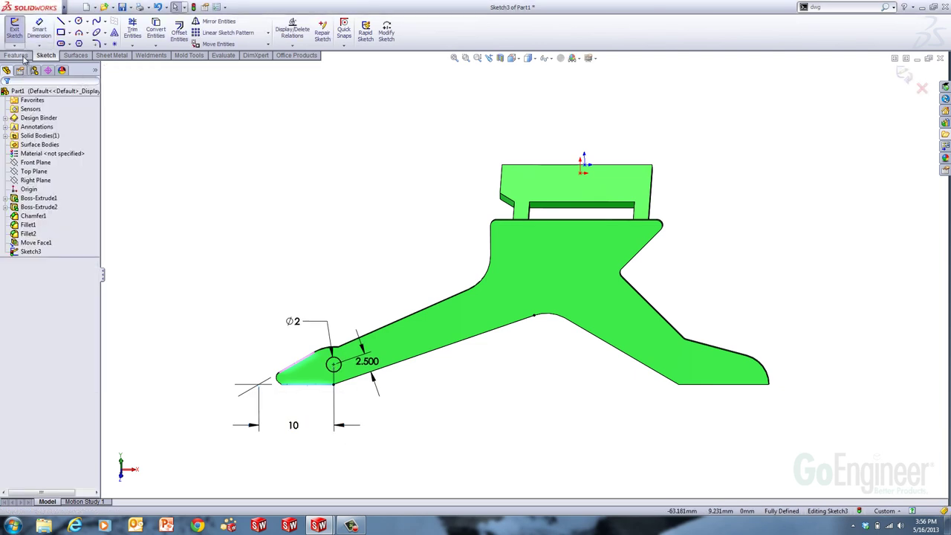
click(143, 32)
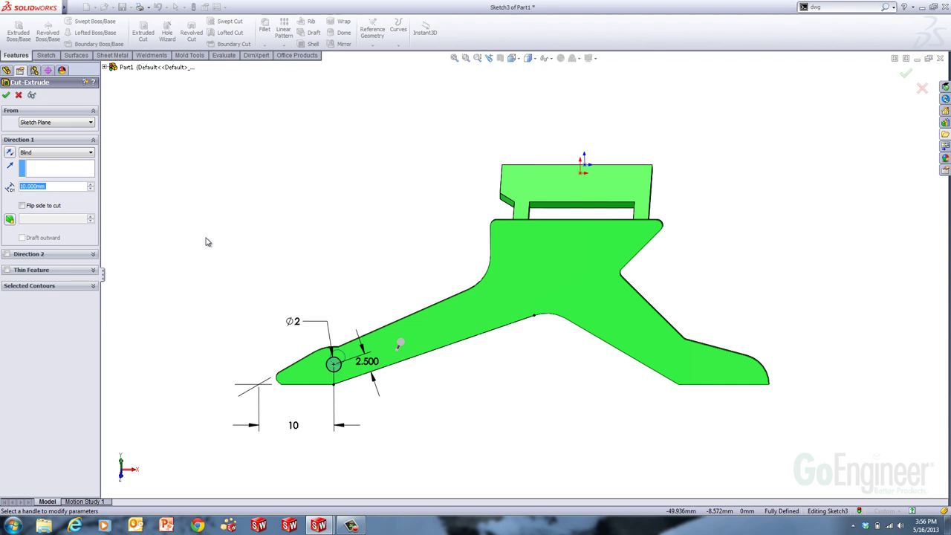
key(Escape)
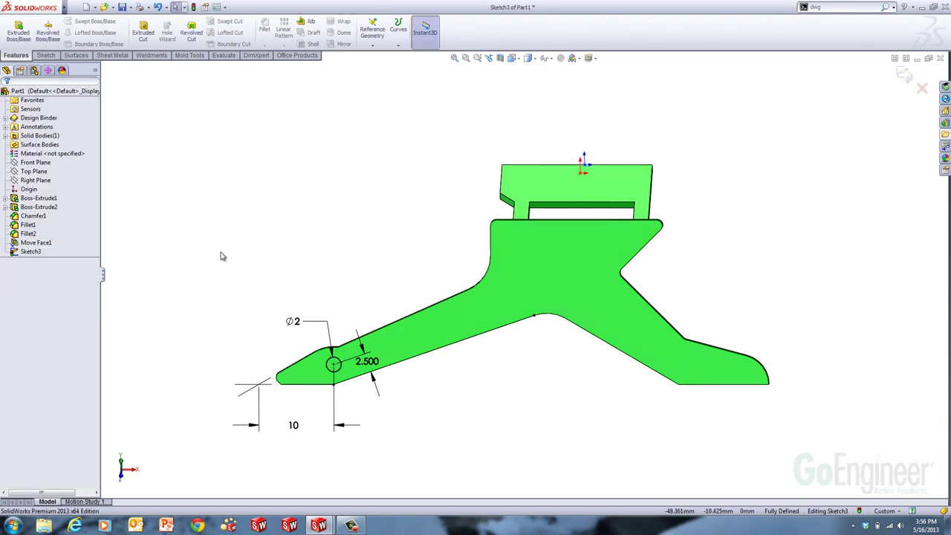
Exit the sketch and cut the circle through all of the left leg with an Extruded Cut.
key(ctrl+b)
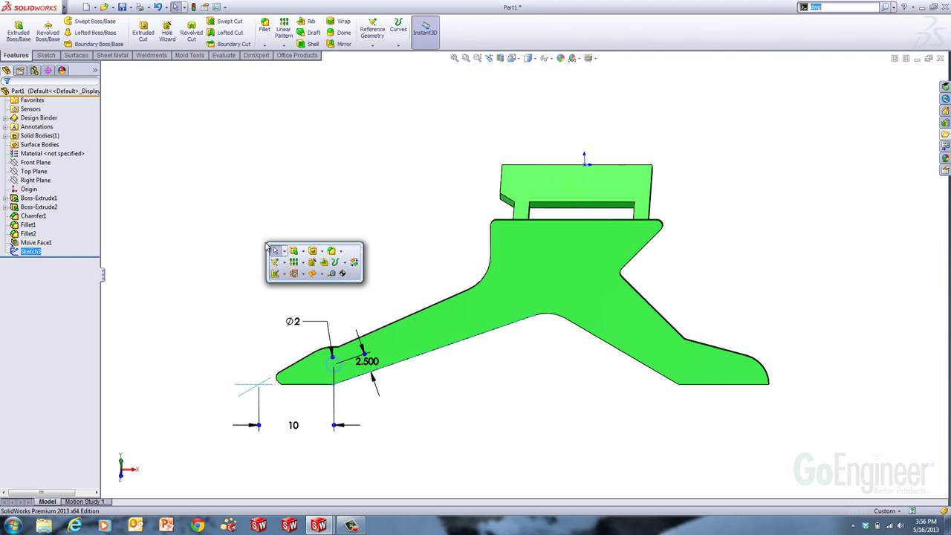
click(312, 251)
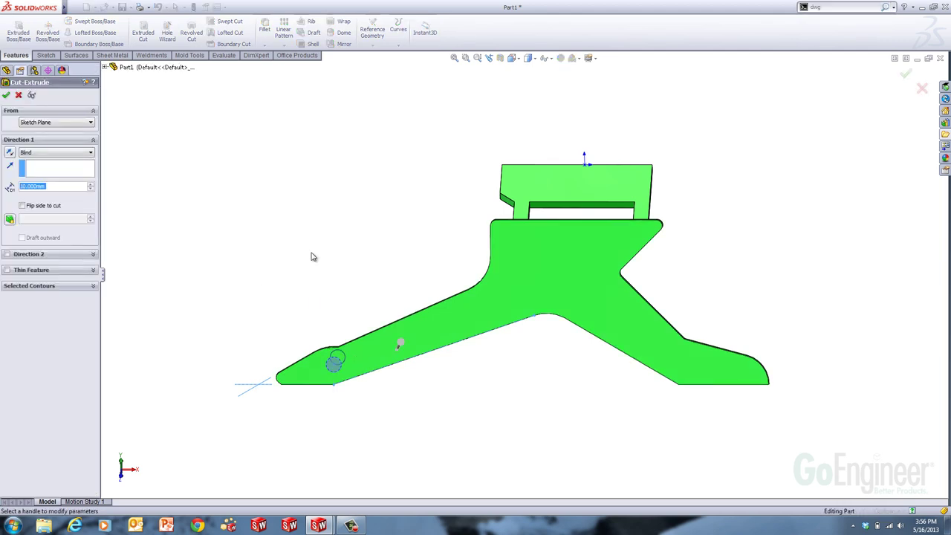
right_click(307, 249)
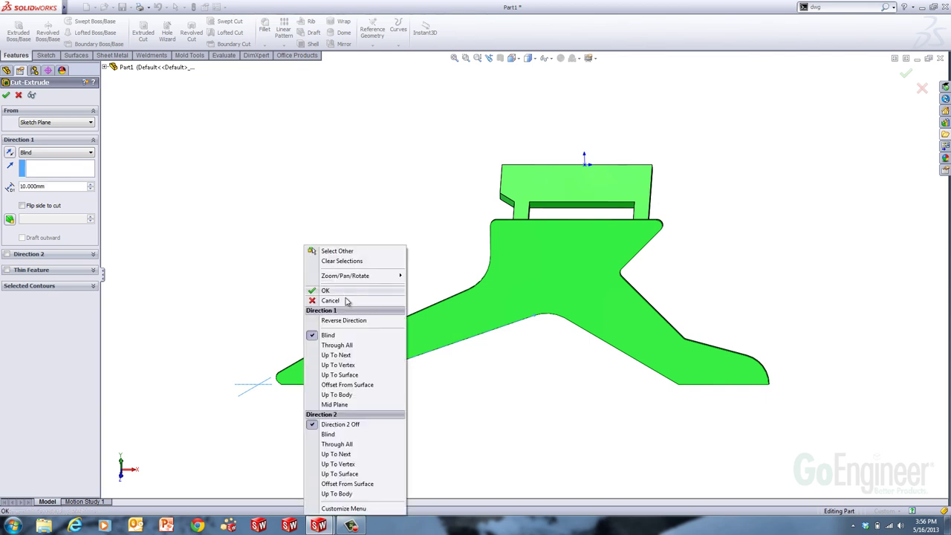
click(350, 346)
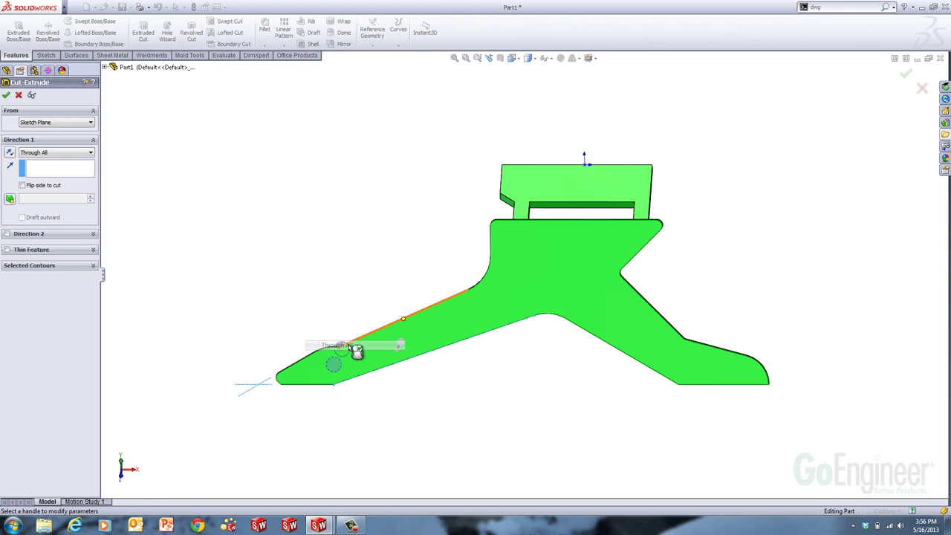
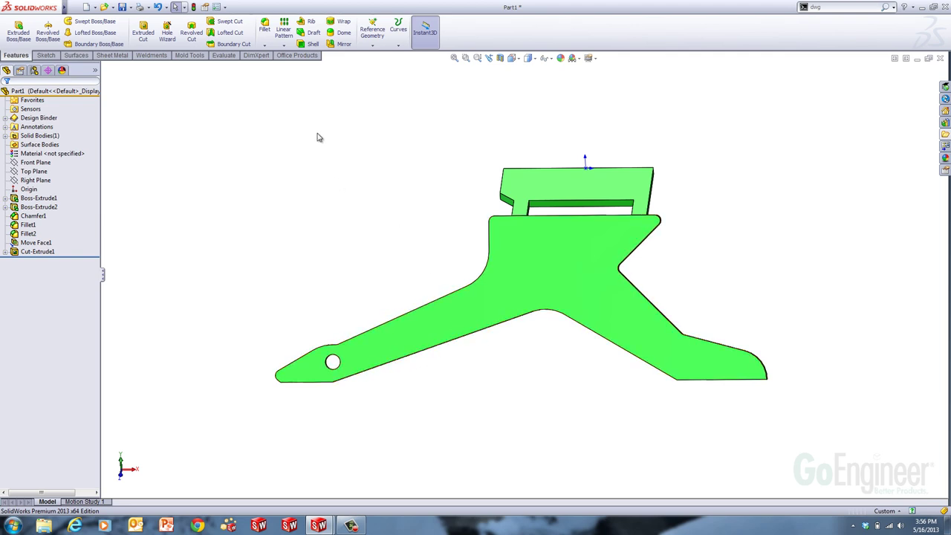
Set up a linear pattern along the left leg's long lower edge with 5 mm spacing and 5 instances.
click(284, 38)
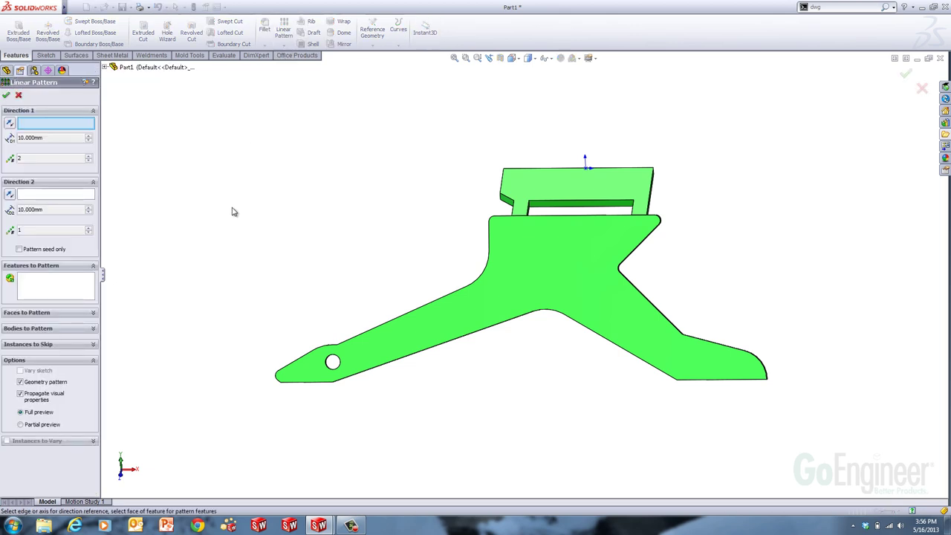
click(407, 356)
drag(52, 138, 4, 149)
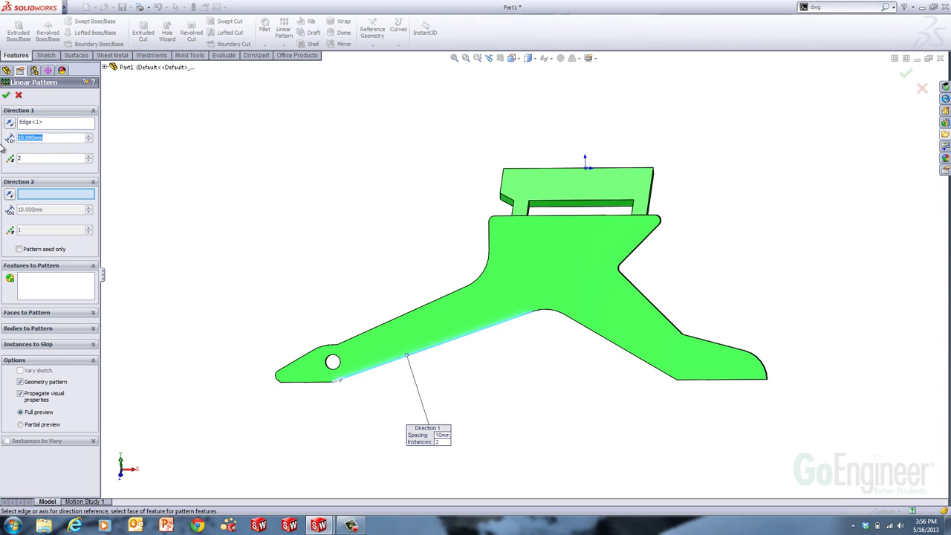
text(5)
key(Tab)
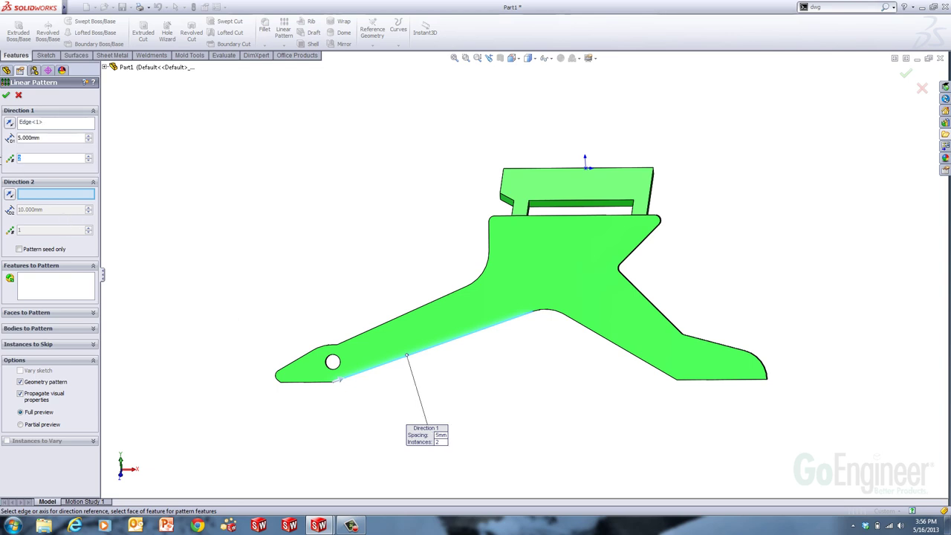
text(5)
Choose the hole's Cut-Extrude1 feature as the feature to pattern.
click(49, 294)
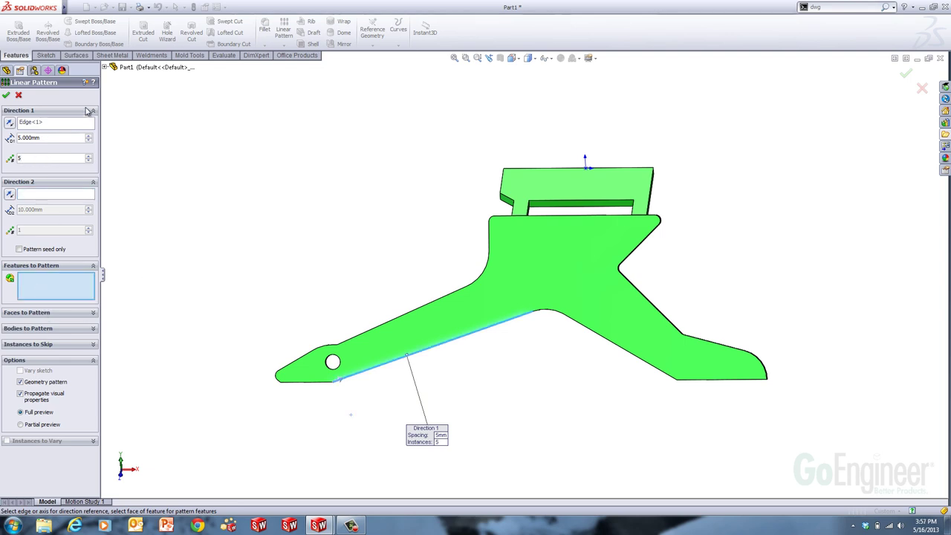
click(104, 67)
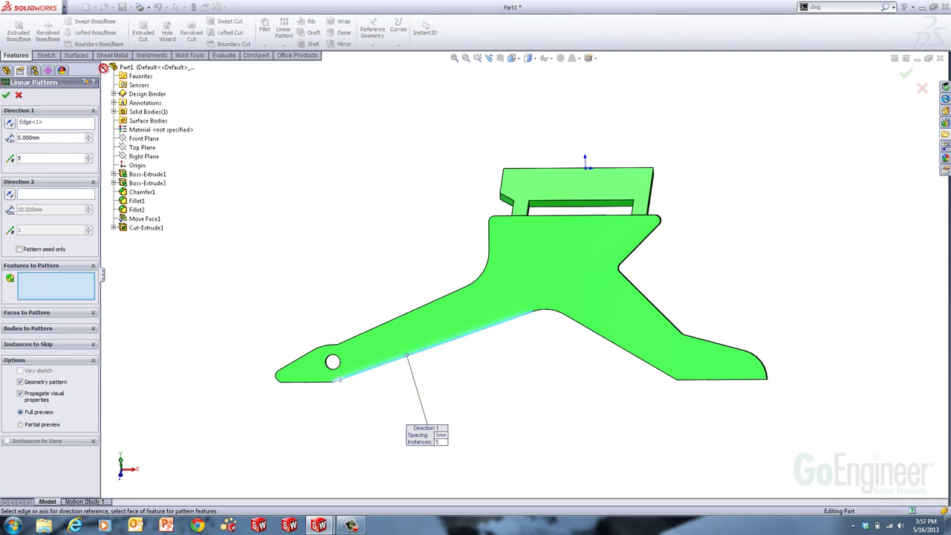
click(142, 231)
click(143, 232)
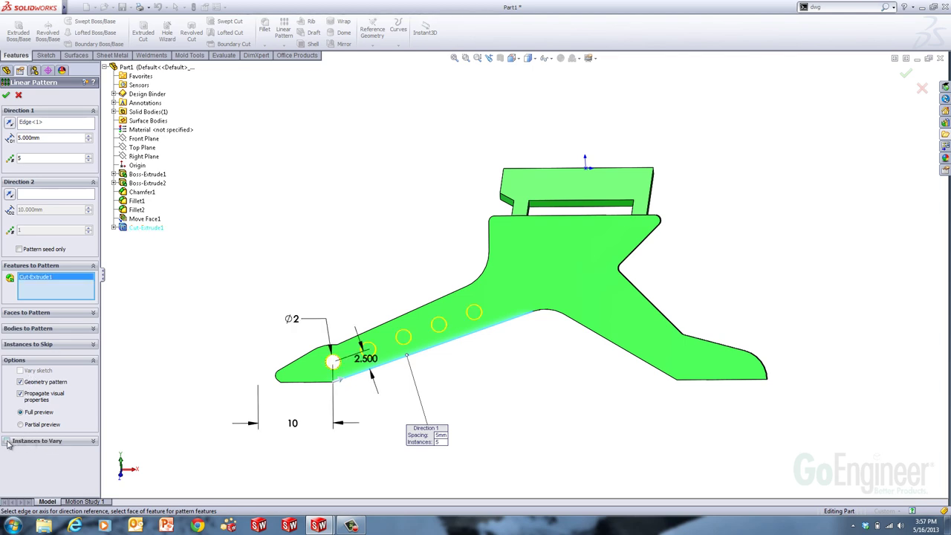
Enable varying instances for the pattern and set the Direction 1 spacing increment to 1 mm.
click(8, 442)
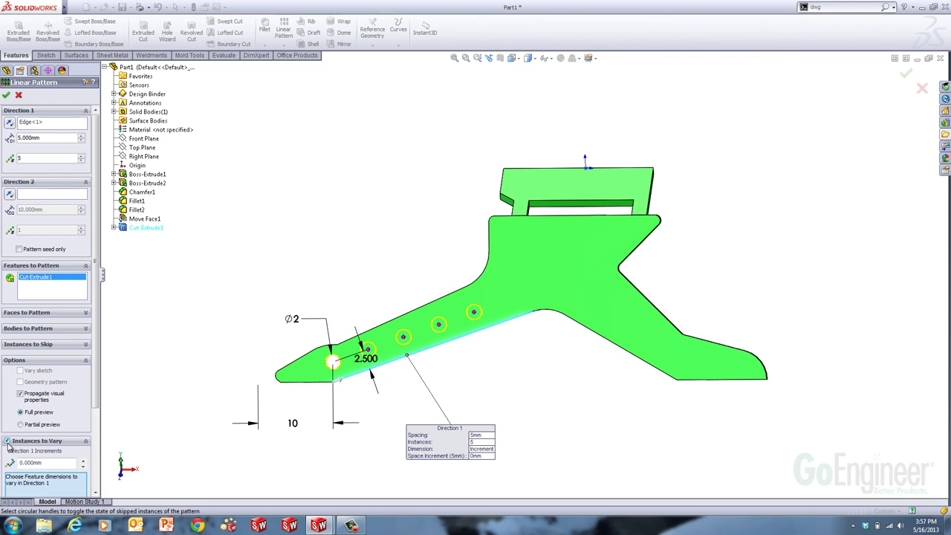
scroll(30, 416, down, 2)
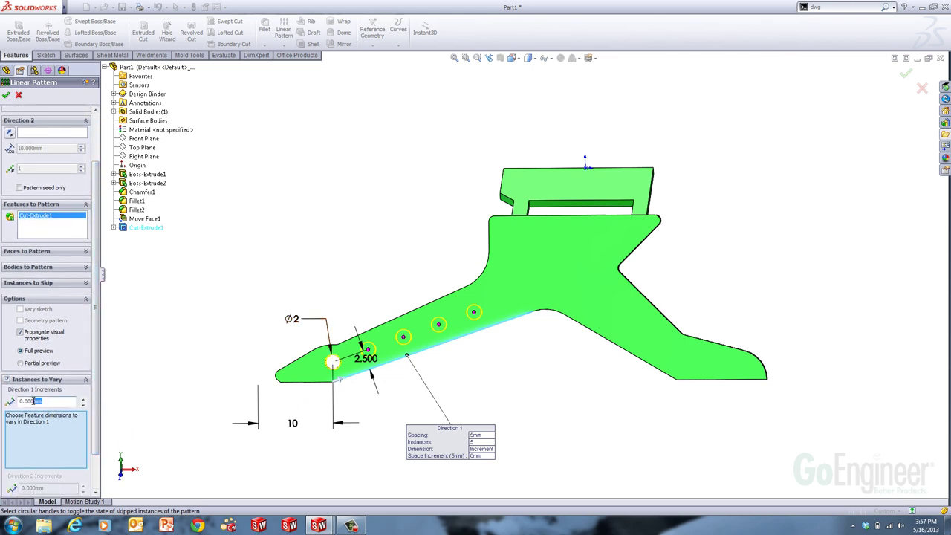
drag(34, 401, 4, 400)
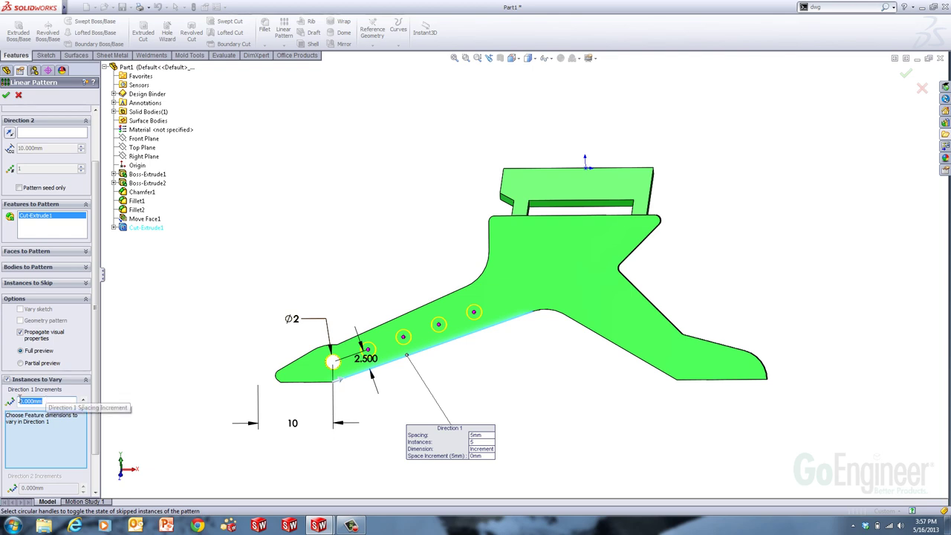
text(1)
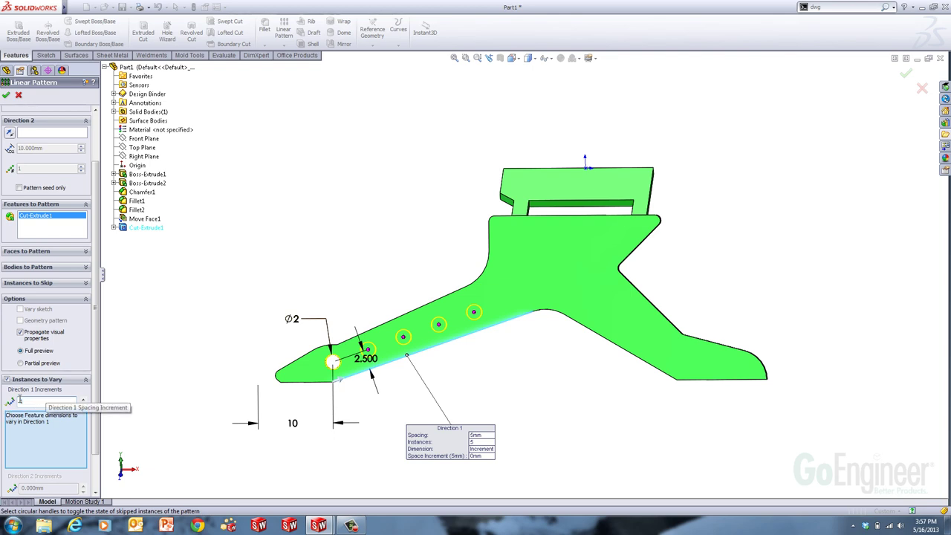
key(Return)
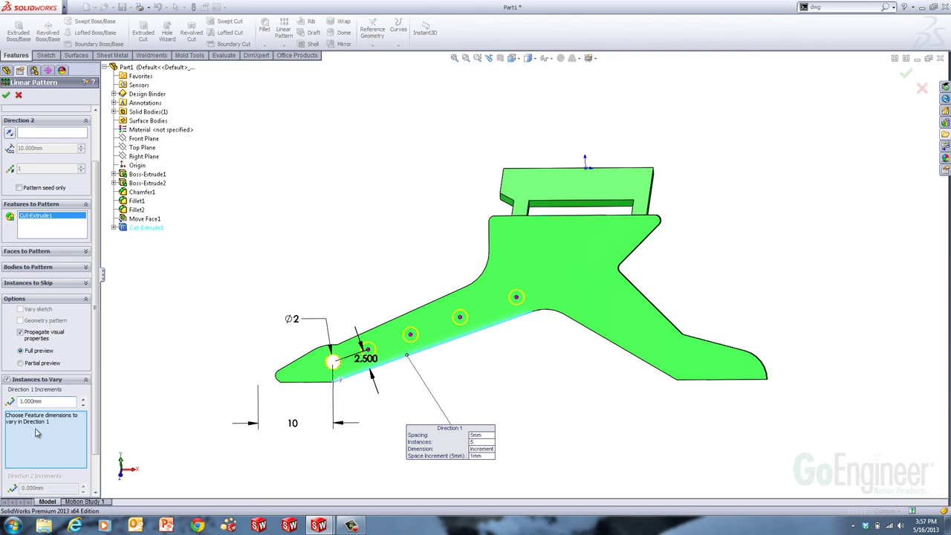
Add the hole's diameter and its 2.5 mm offset from the lower edge as dimensions to vary in Direction 1.
click(303, 323)
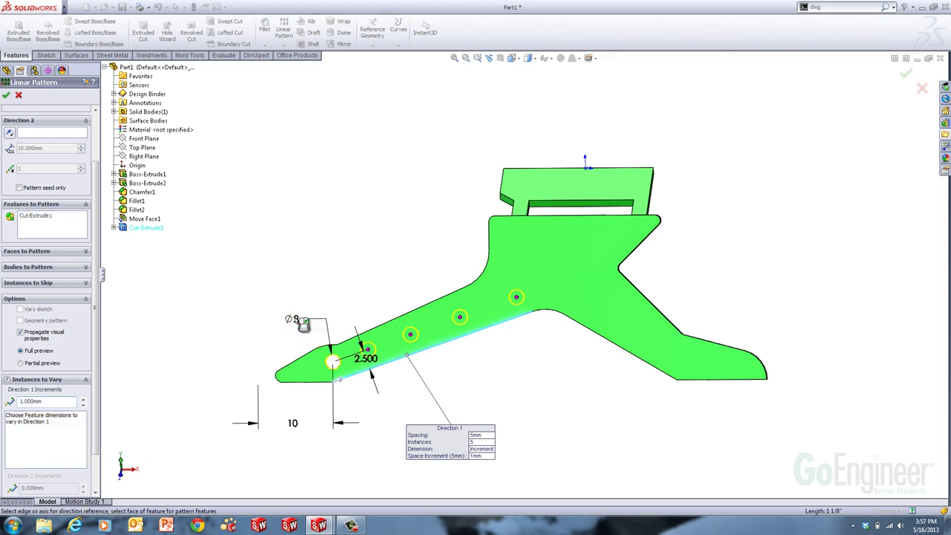
click(30, 443)
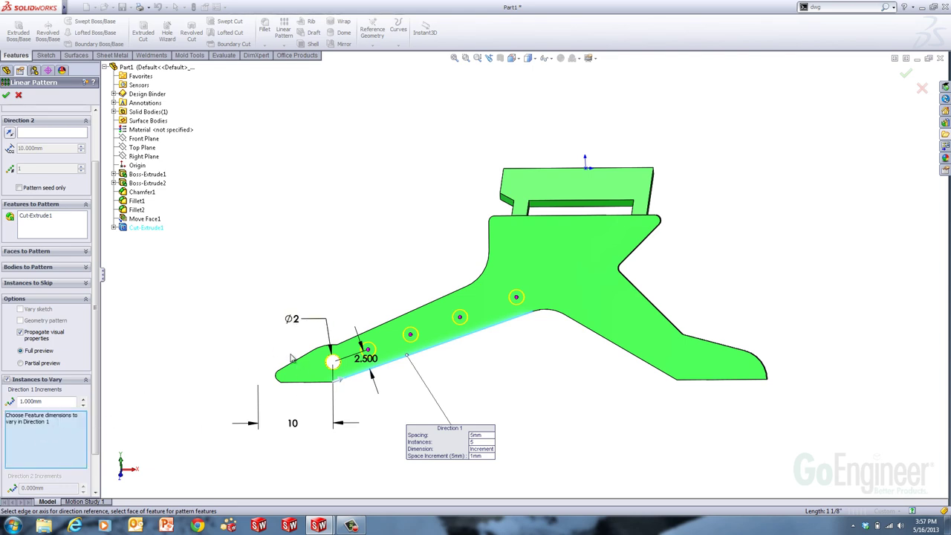
click(298, 325)
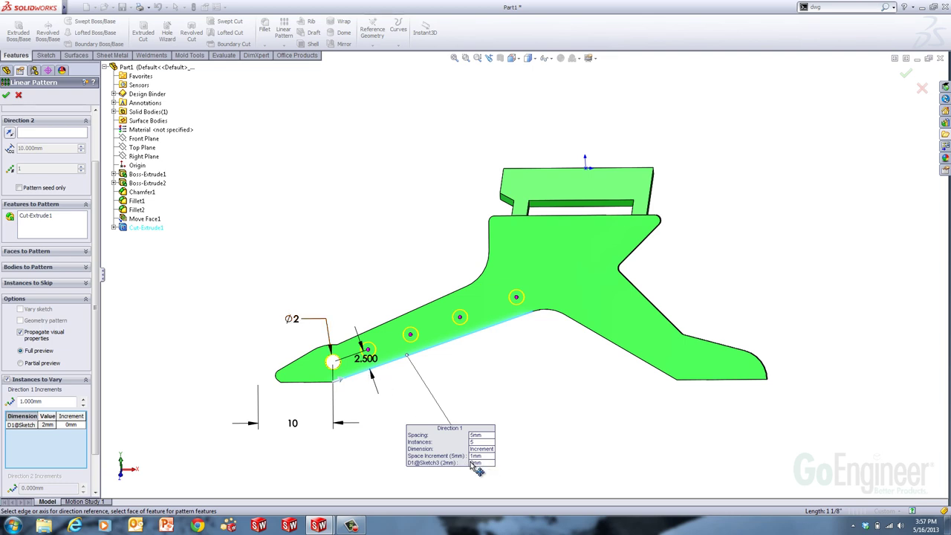
click(366, 359)
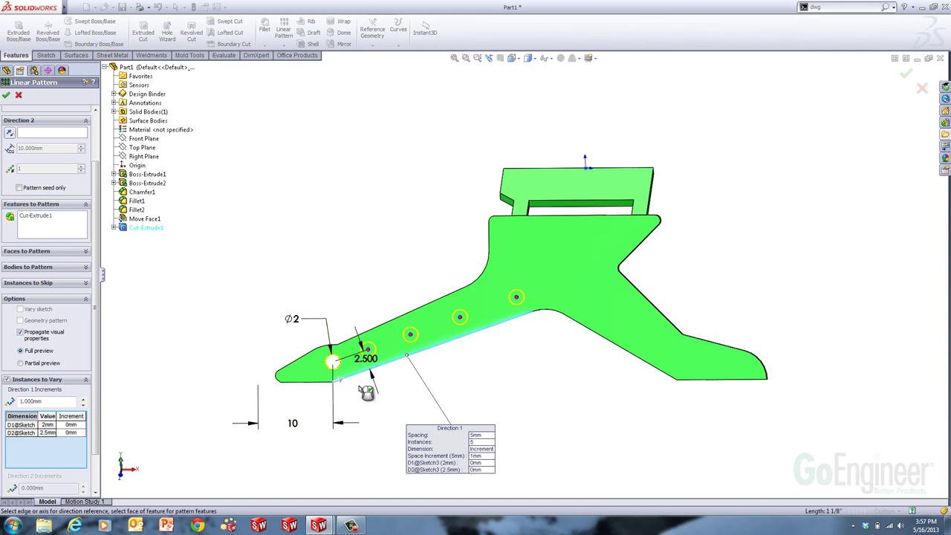
Set the pattern increments to 0.5 mm for the hole diameter and 0.15 mm for the offset from the lower edge.
click(477, 463)
text(0.5)
key(Return)
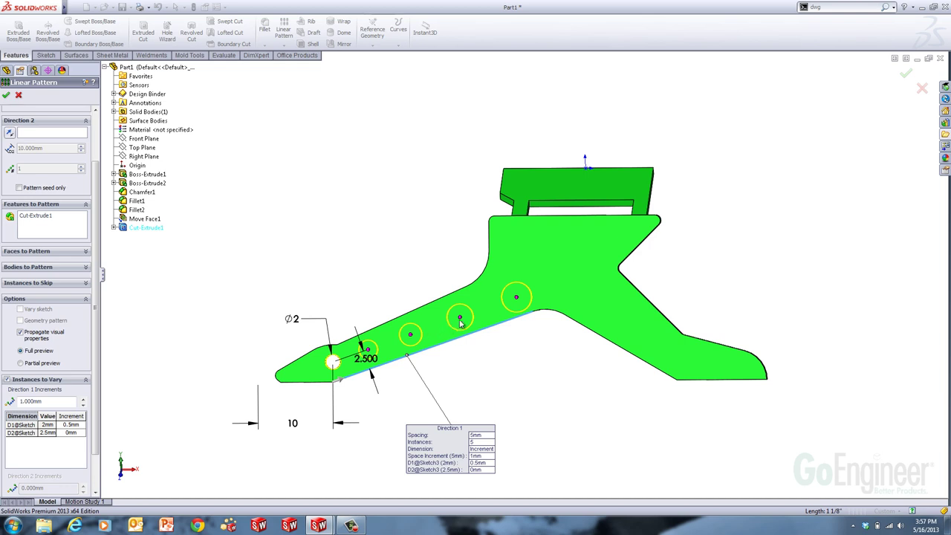
click(476, 470)
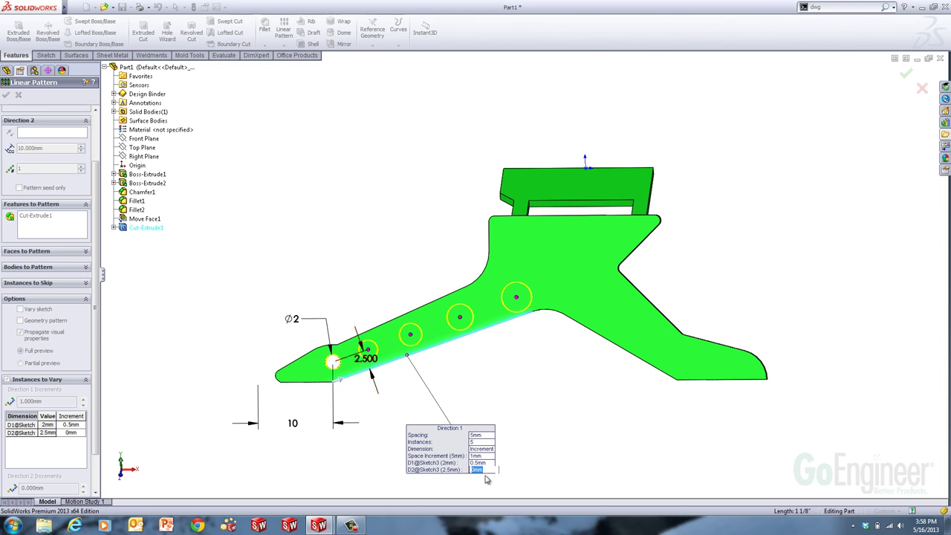
text(.15)
key(Return)
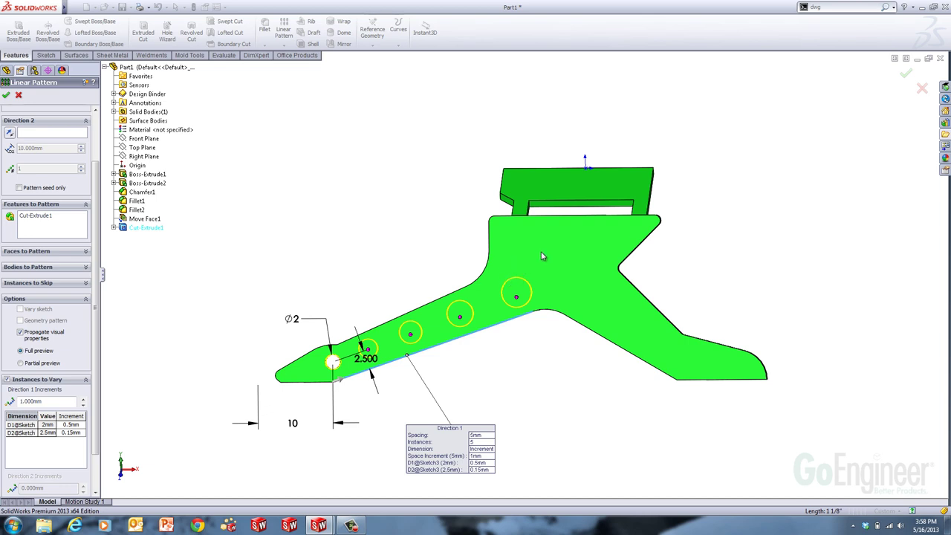
Modify the fifth hole instance of the pattern to a 6 mm diameter and a 5 mm offset from the lower edge.
right_click(517, 299)
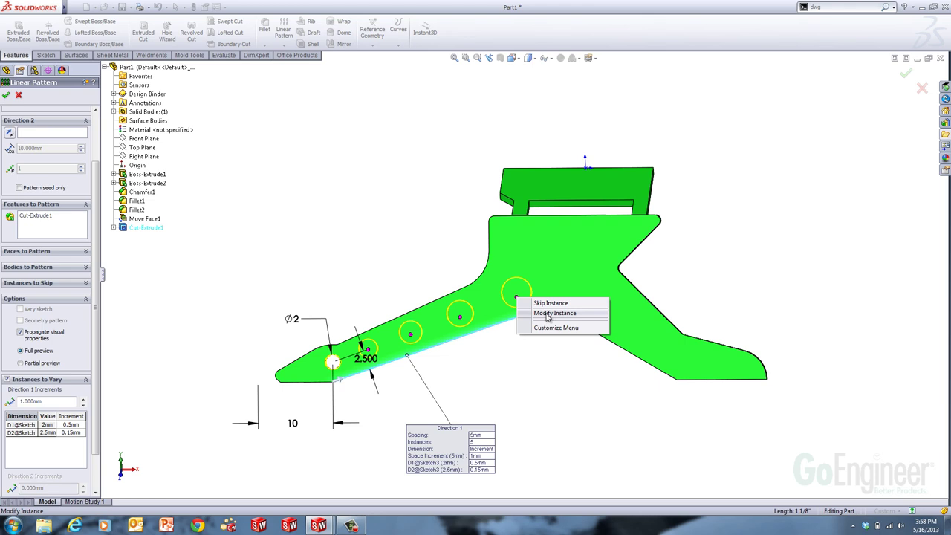
click(547, 313)
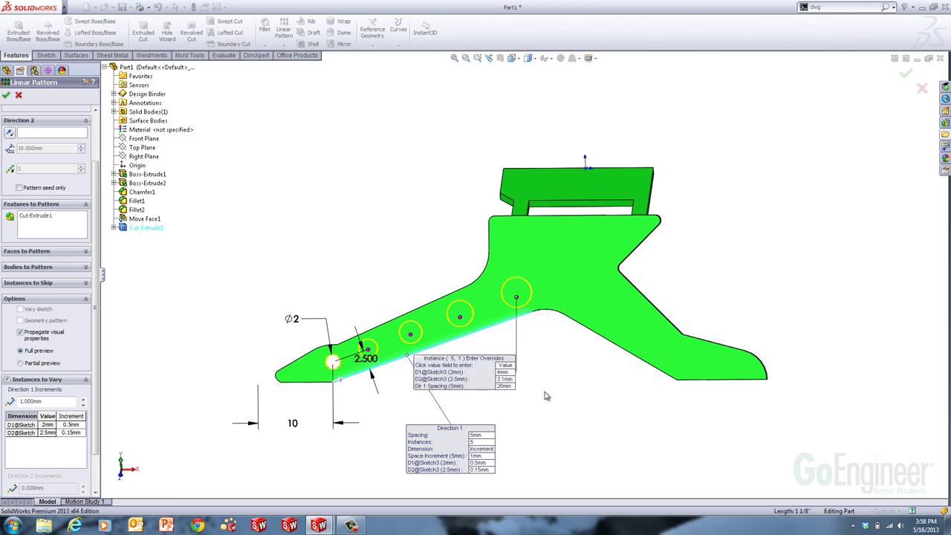
click(505, 373)
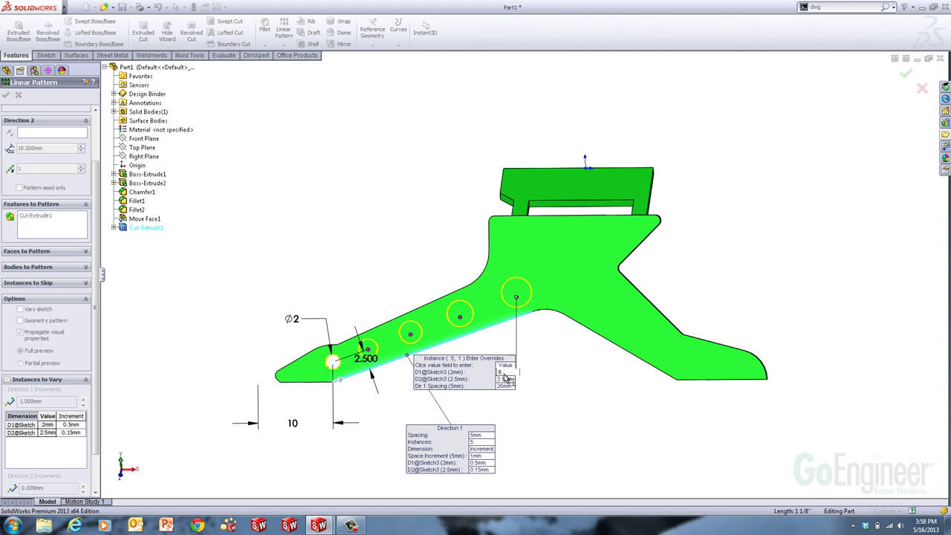
text(6)
key(Return)
click(505, 379)
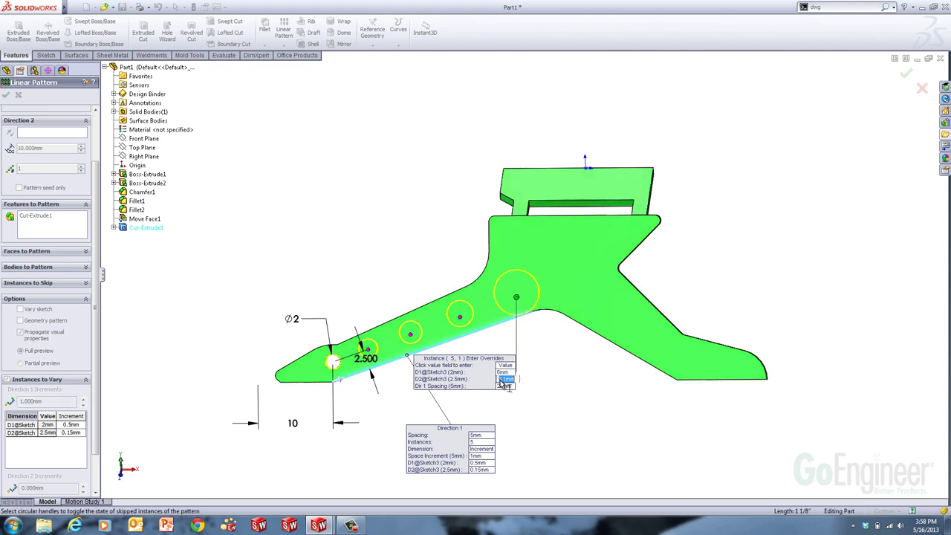
text(5)
key(Return)
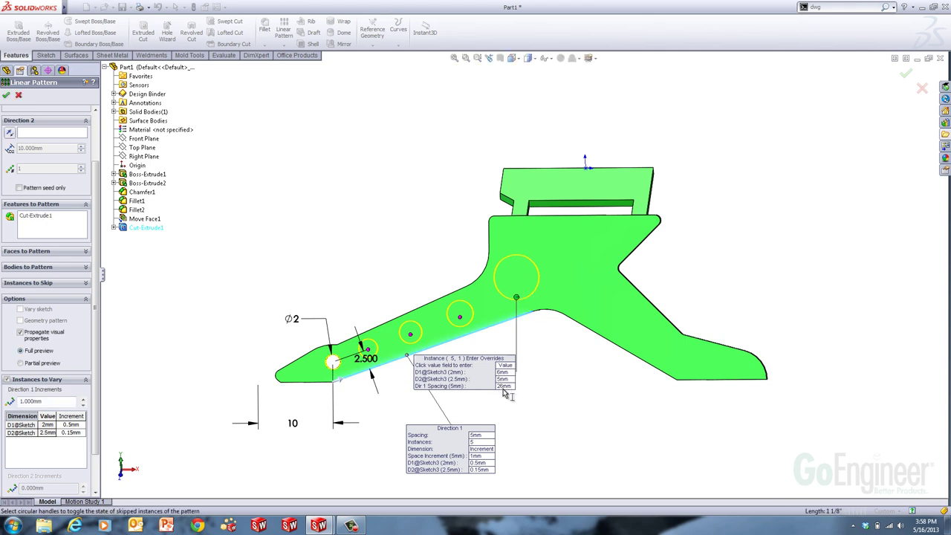
Set the fifth instance's Direction 1 spacing to 28 mm and complete the linear pattern.
click(505, 387)
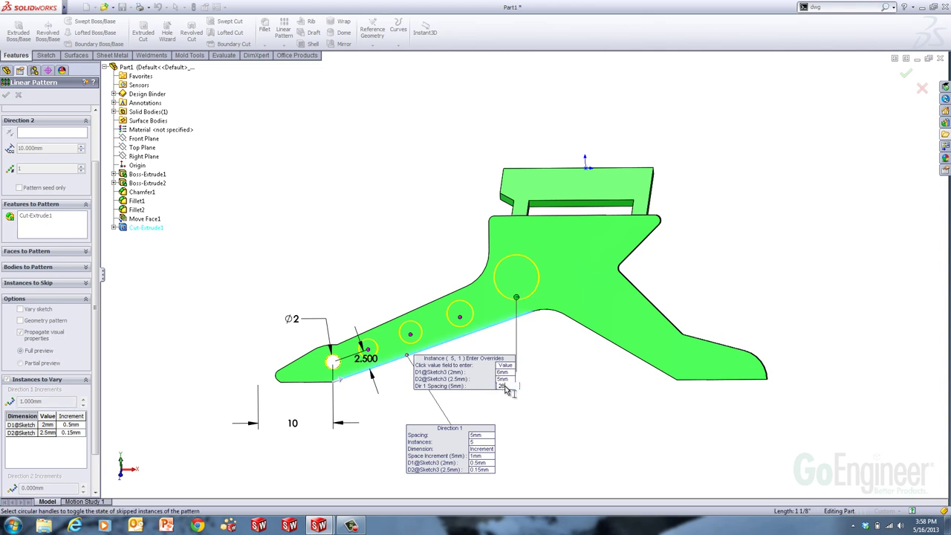
key(Return)
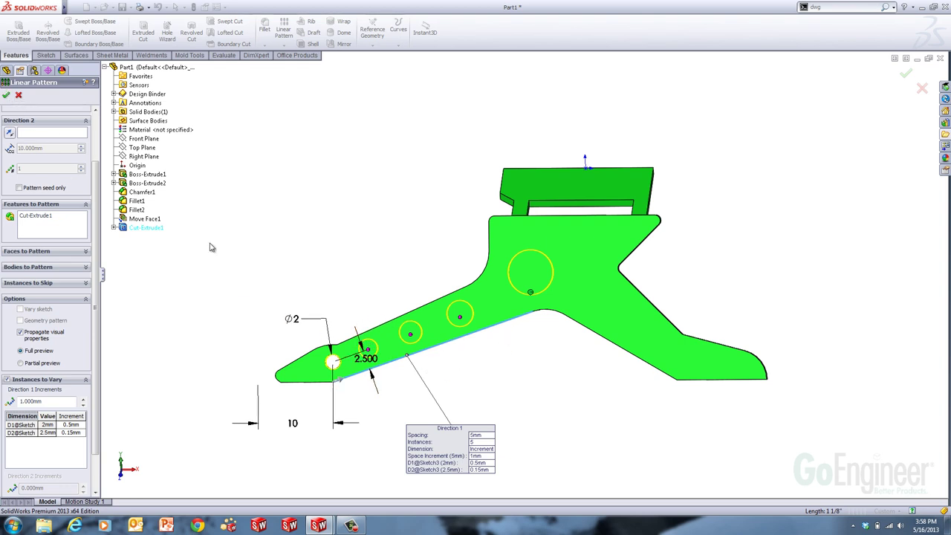
click(6, 94)
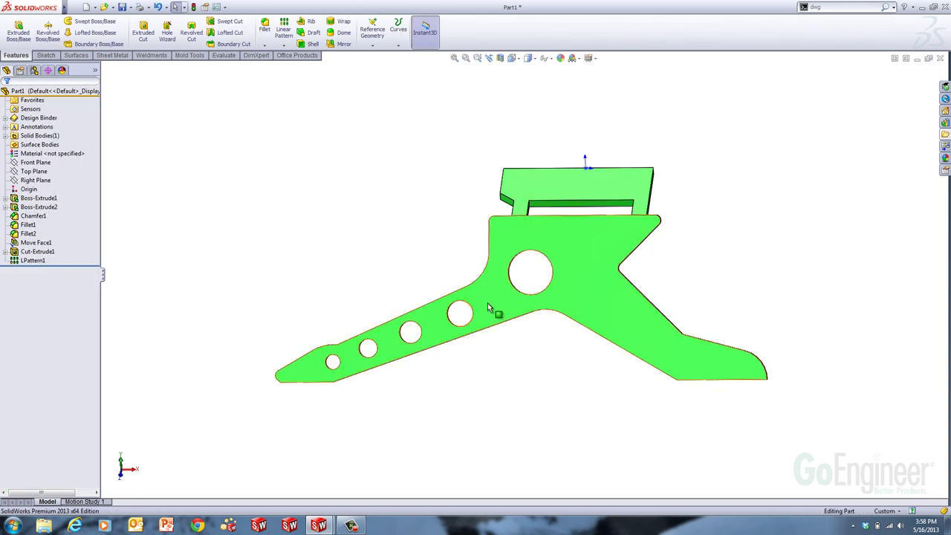
Start a new sketch on the large front face of the leg body.
scroll(601, 255, down, 3)
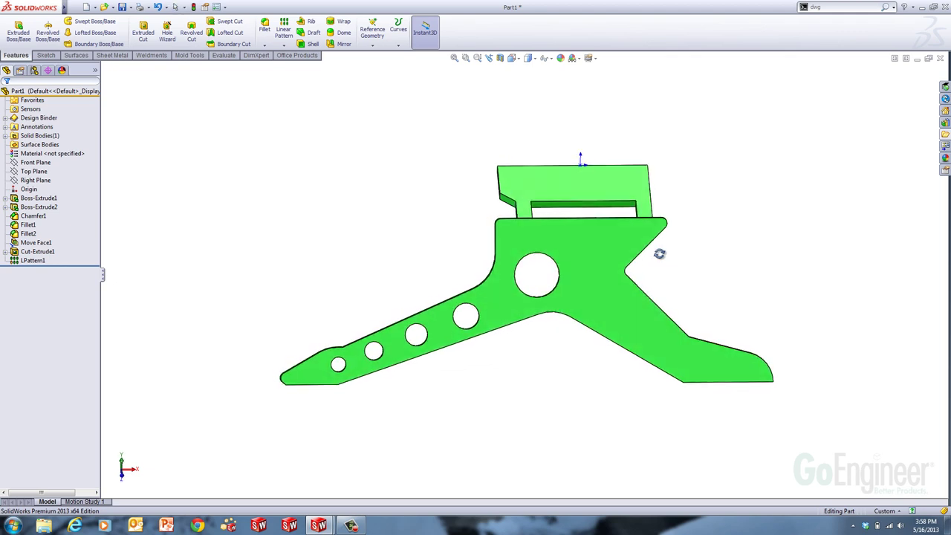
click(554, 239)
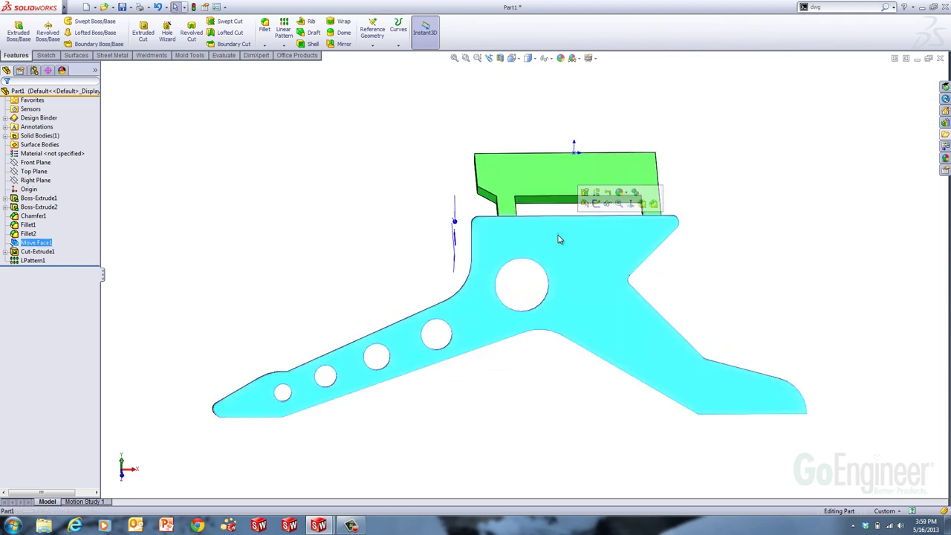
click(596, 205)
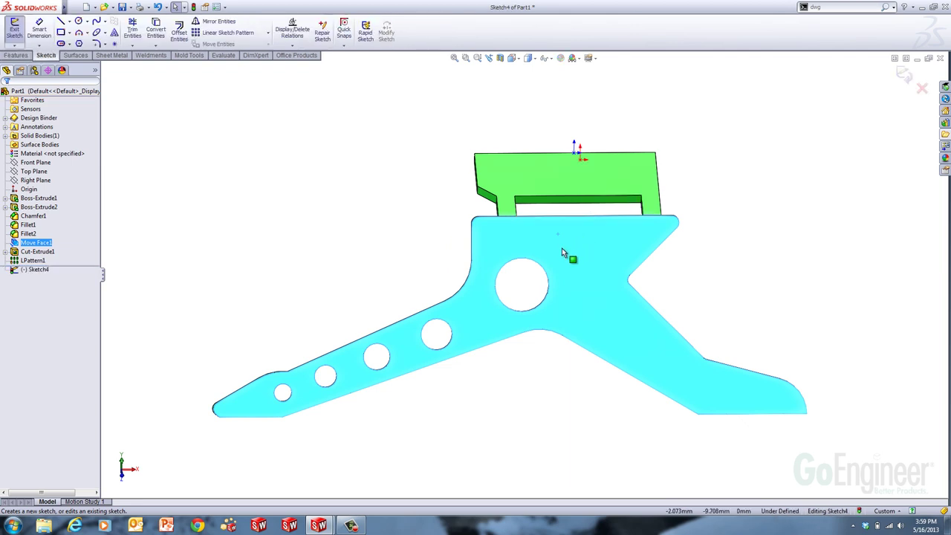
Try to add the Centerpoint Straight Slot command from the Flyout Toolbars set to the sketch shortcut bar.
key(s)
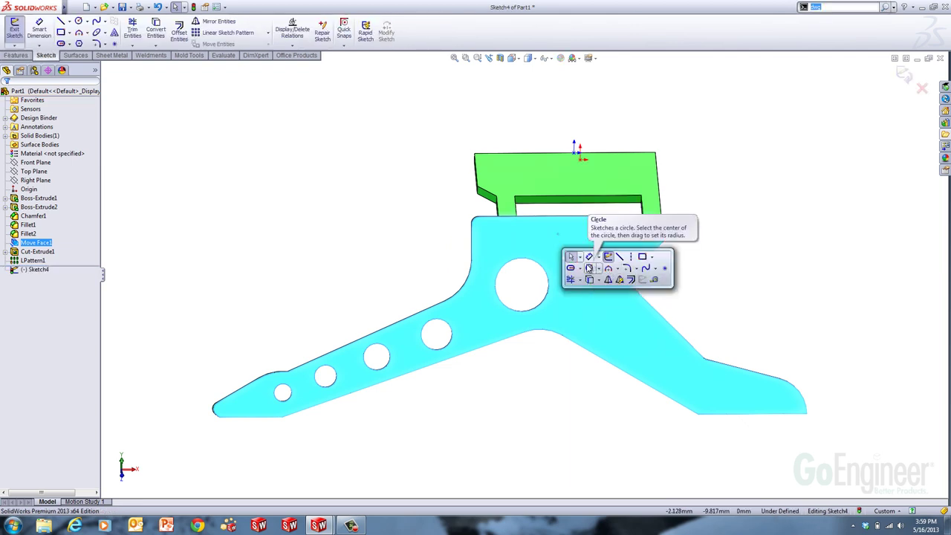
right_click(606, 270)
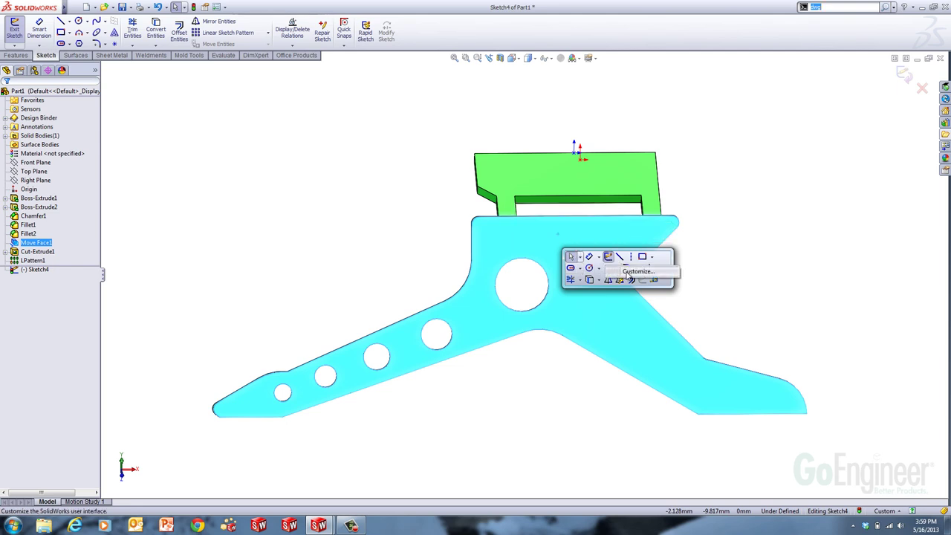
click(630, 273)
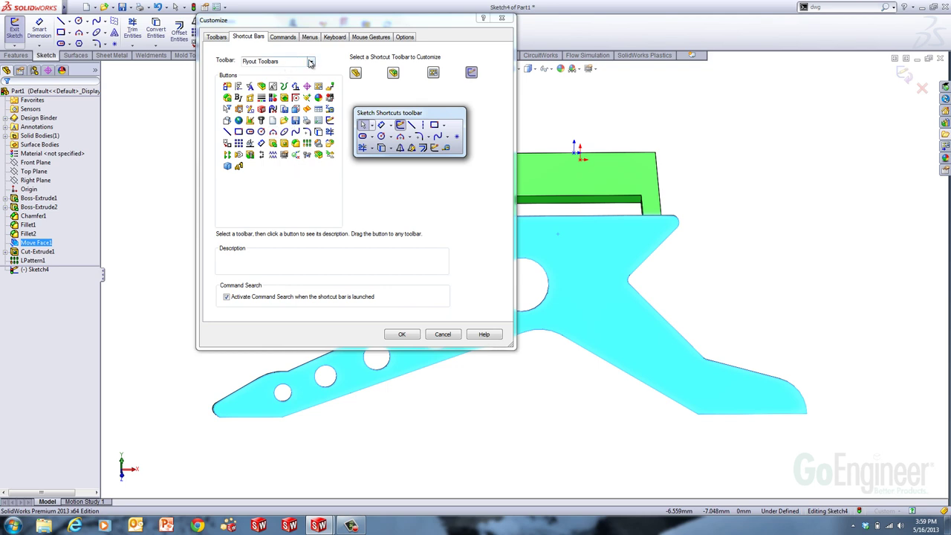
click(311, 63)
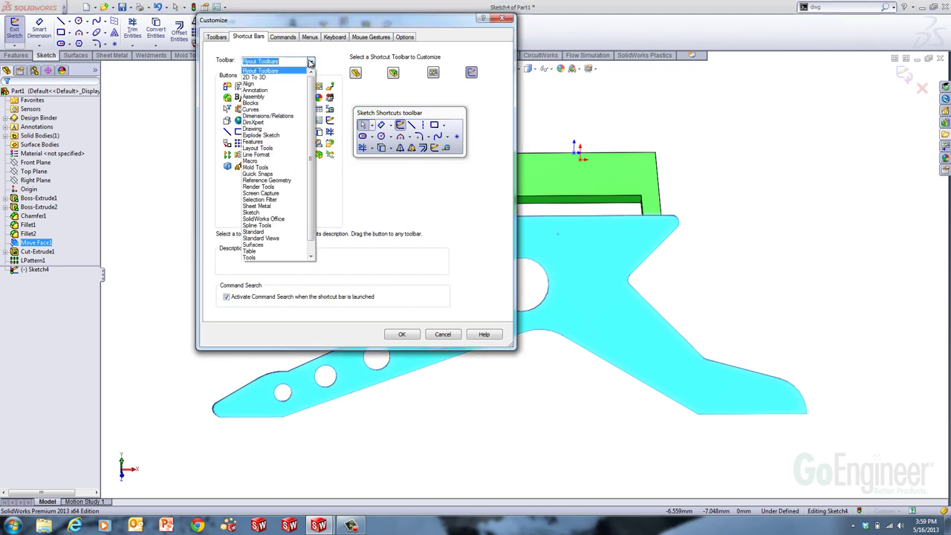
click(265, 213)
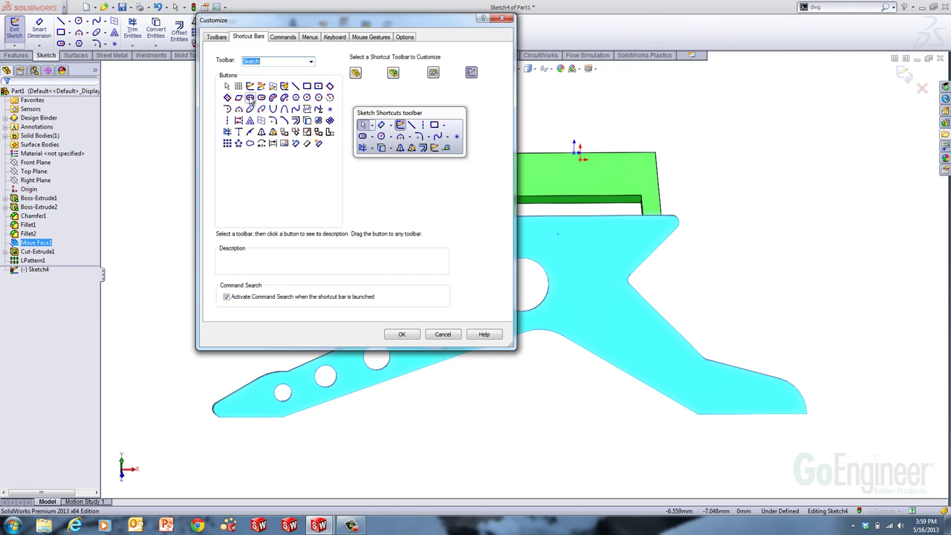
click(310, 63)
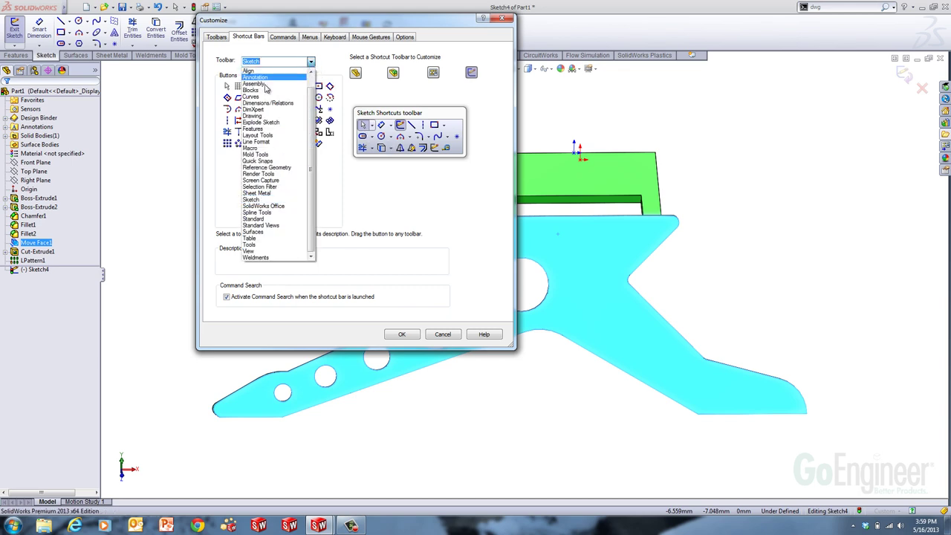
click(260, 71)
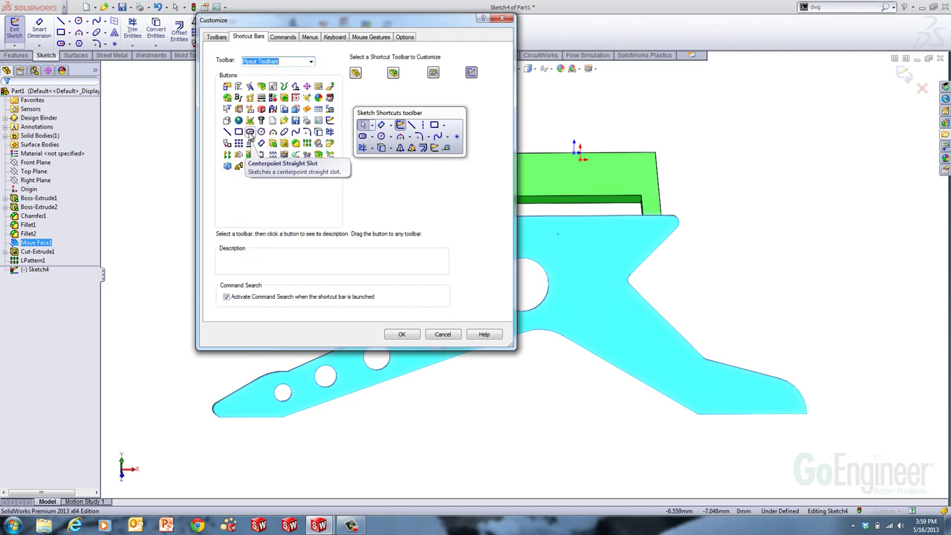
mouse_move(251, 134)
mouse_down()
mouse_move(320, 155)
mouse_move(361, 148)
mouse_move(362, 140)
mouse_up()
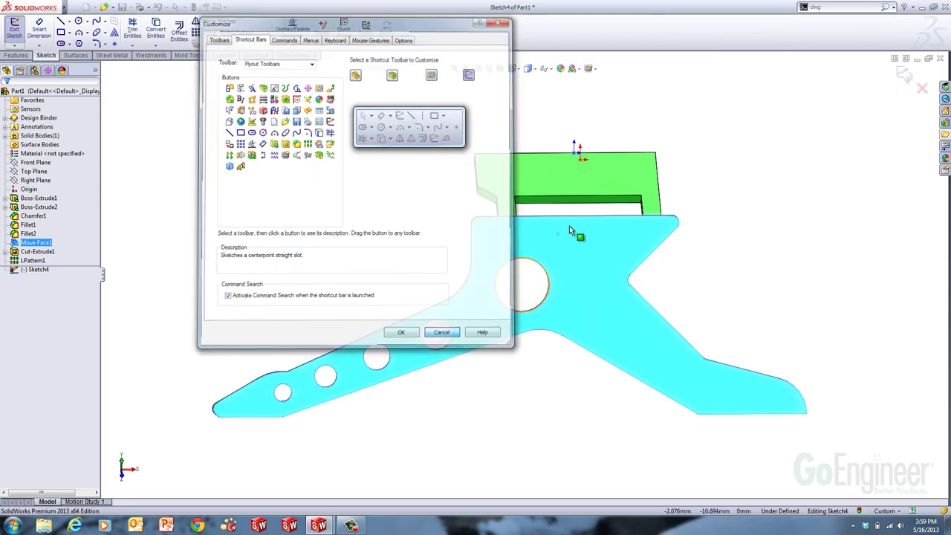
click(442, 335)
key(Escape)
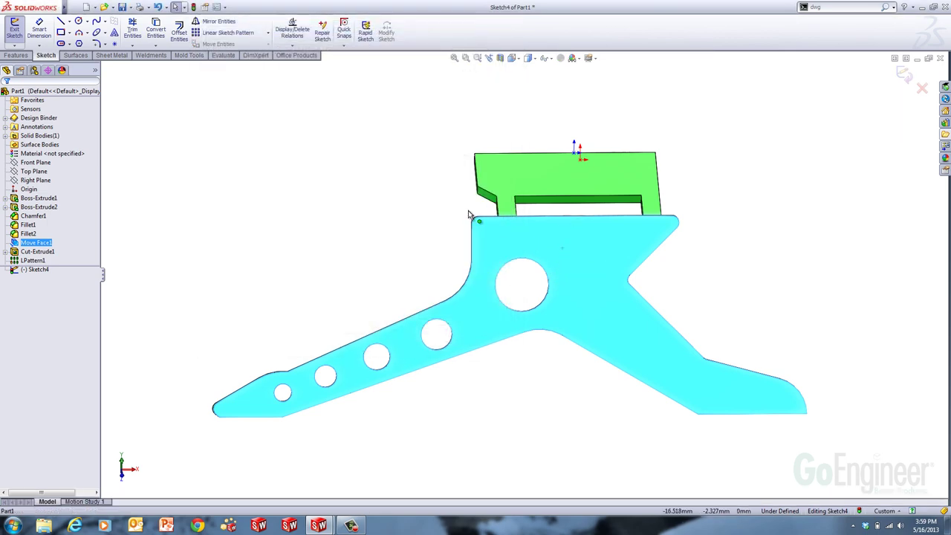
Sketch a horizontal centerpoint straight slot about 11 mm between arc centres and 1.8 mm wide, between the body's upper edge and the largest hole.
key(s)
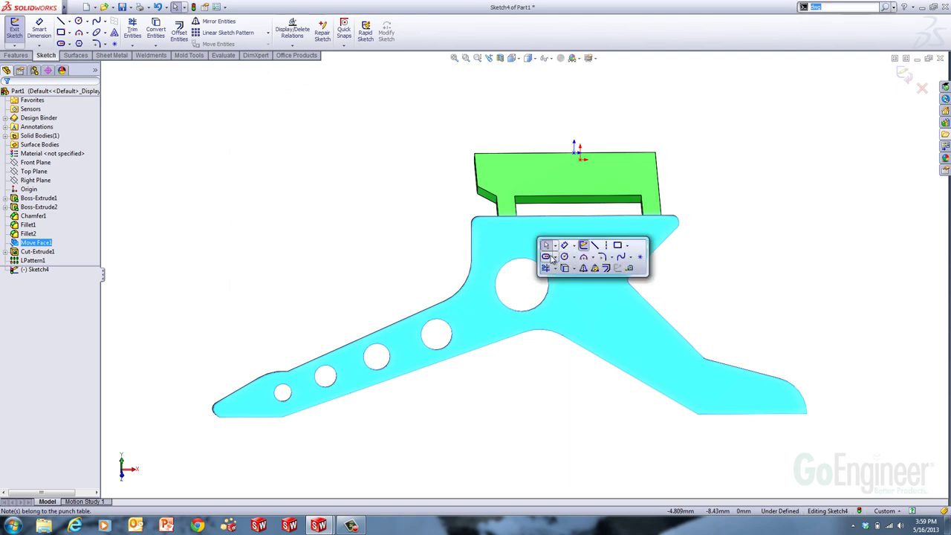
click(546, 257)
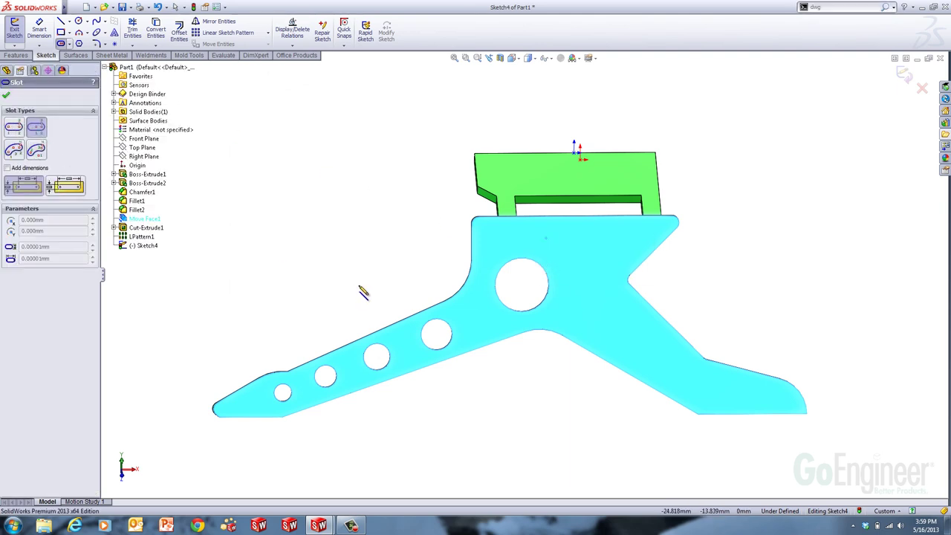
key(s)
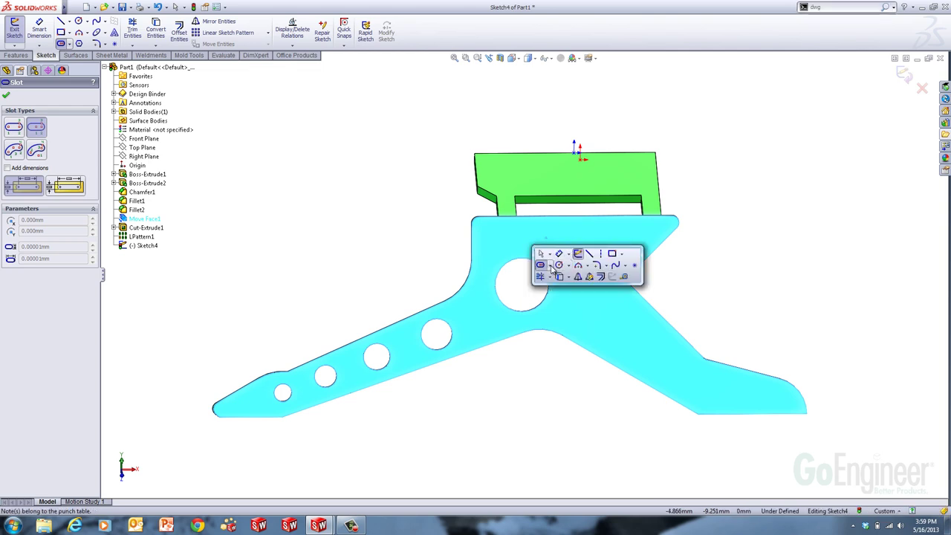
click(550, 265)
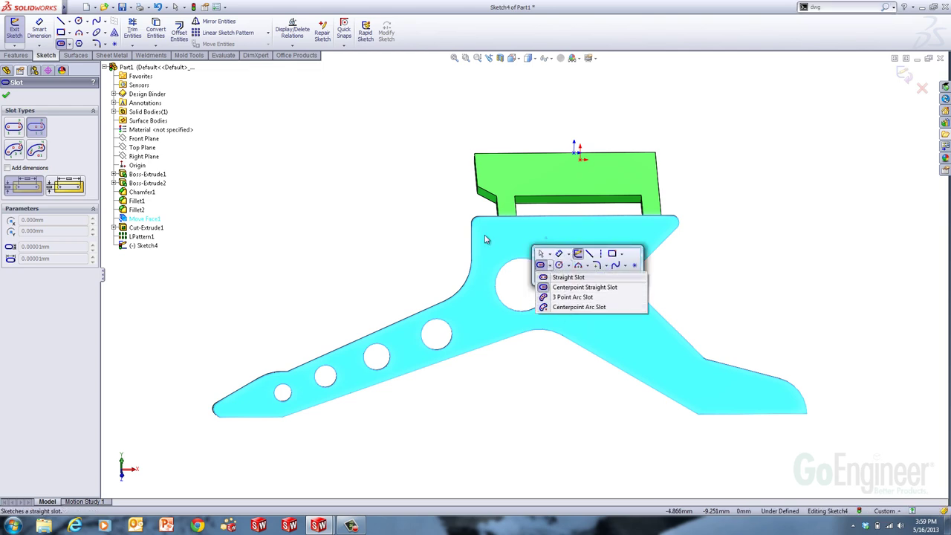
click(566, 277)
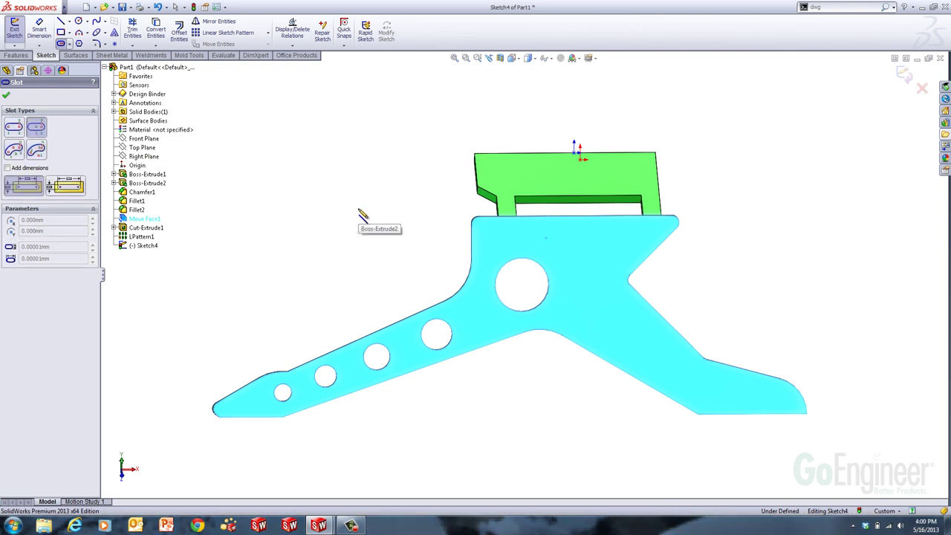
click(564, 234)
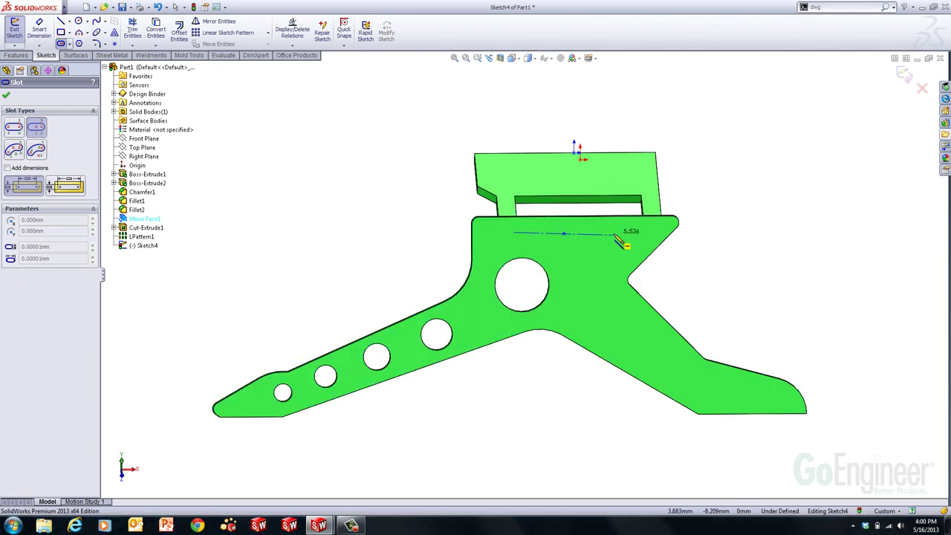
click(614, 234)
click(619, 225)
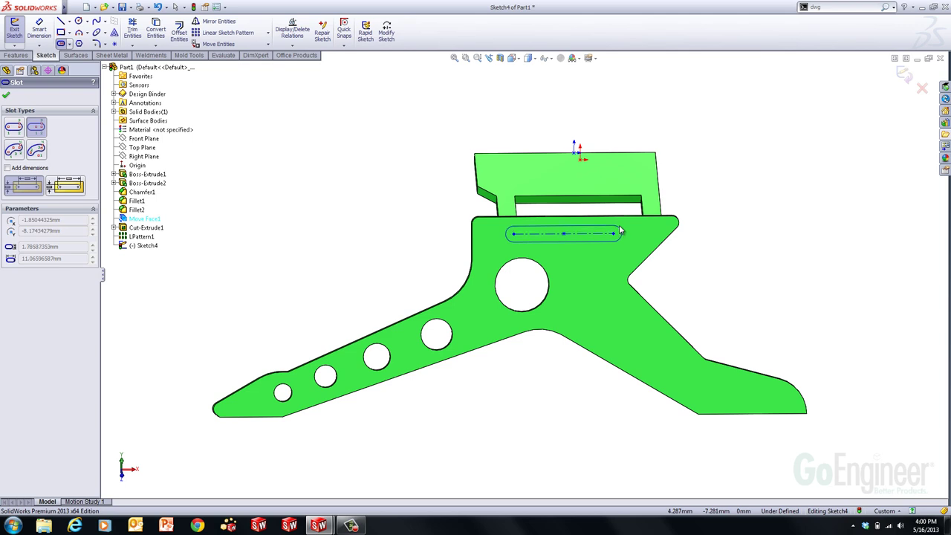
key(Escape)
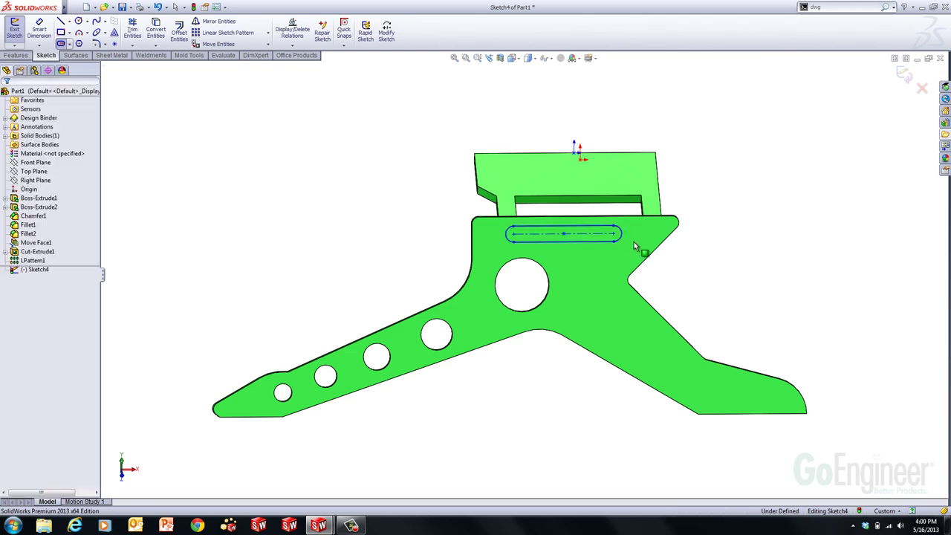
Draw a construction line from near the slot's centre to the midpoint of the body's upper edge and make it vertical.
scroll(568, 237, down, 2)
click(566, 237)
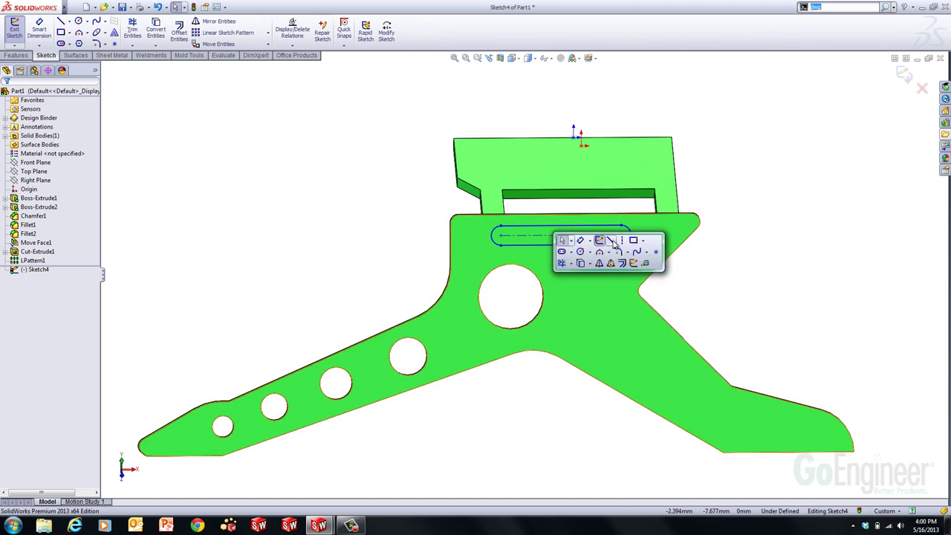
key(l)
click(561, 235)
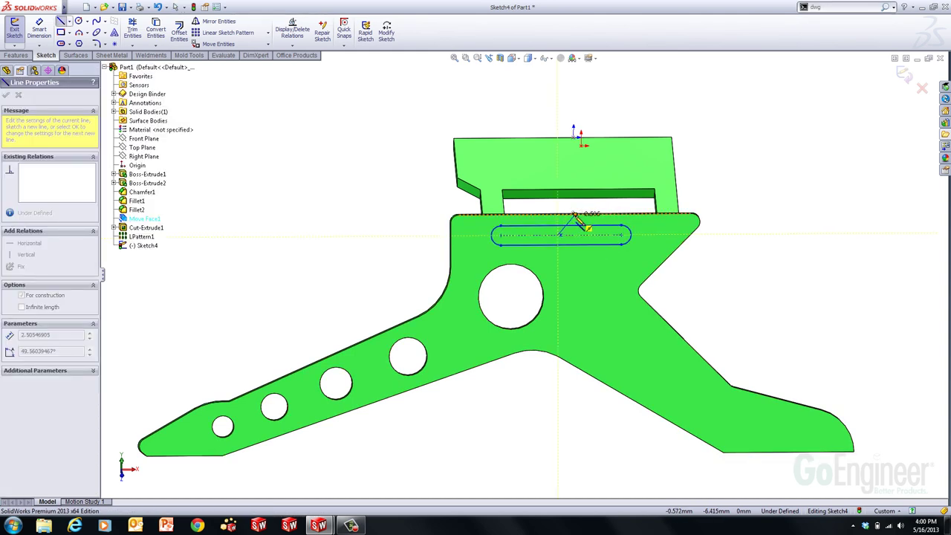
click(575, 215)
click(11, 255)
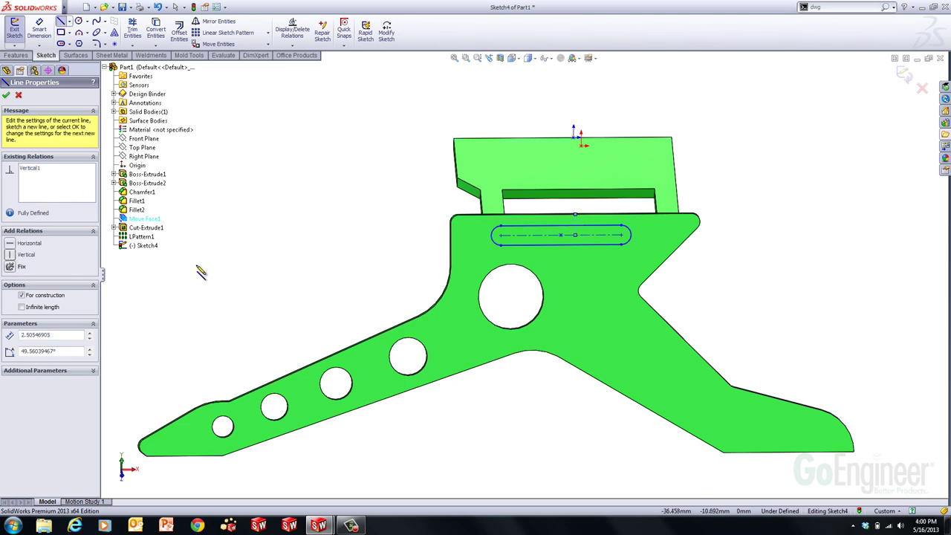
key(Escape)
Make the slot's centre point coincident with the lower end of the vertical construction line.
click(561, 235)
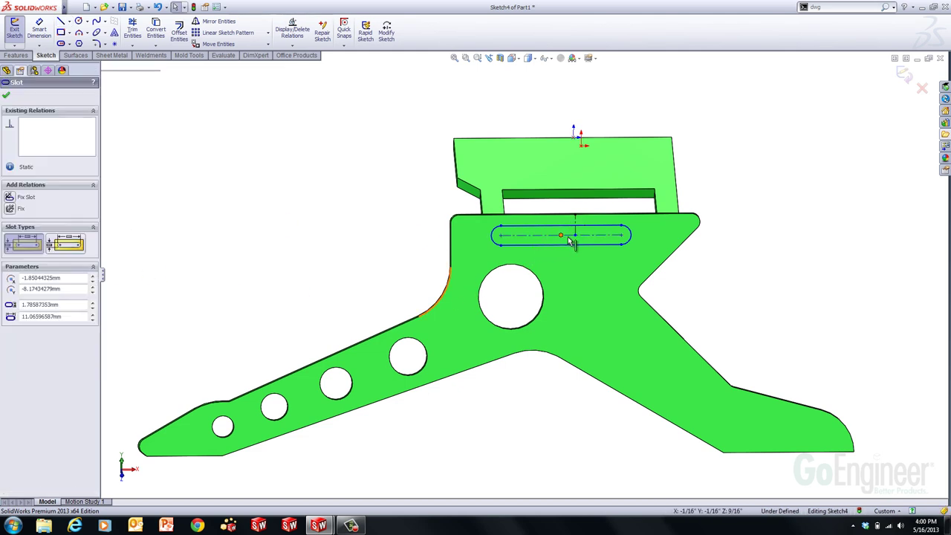
ctrl+click(576, 236)
click(626, 195)
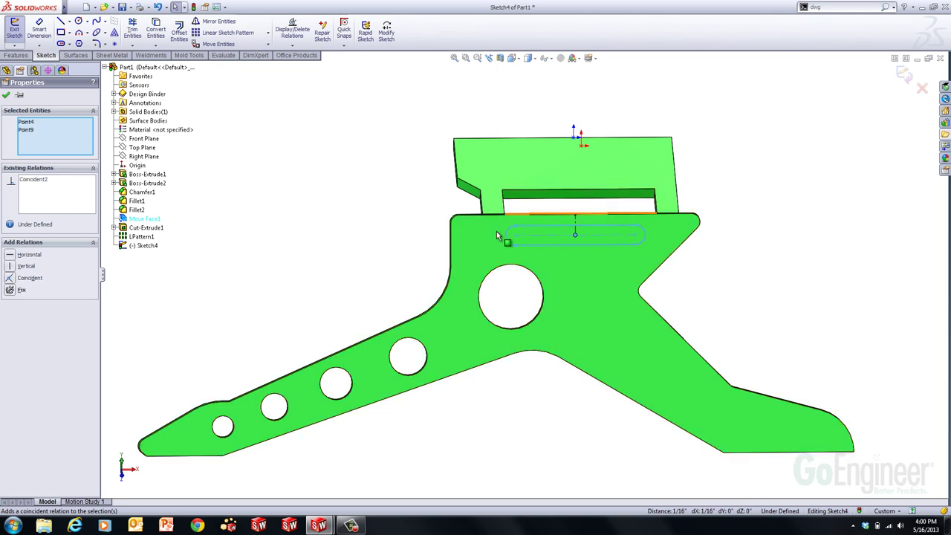
key(Escape)
Dimension the distance from the body's upper edge to the slot's upper line at 1 mm.
key(s)
click(415, 255)
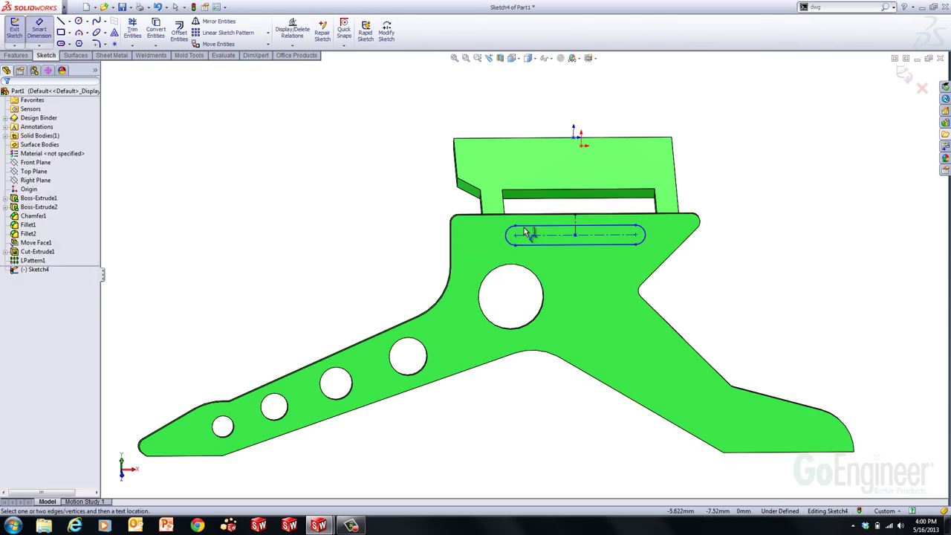
click(527, 226)
click(524, 215)
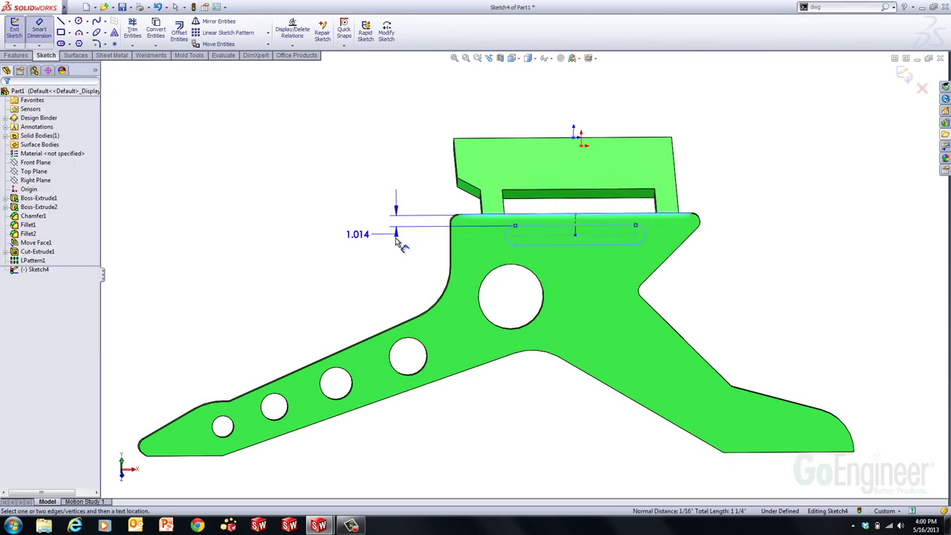
click(396, 240)
text(1.00mm)
key(Return)
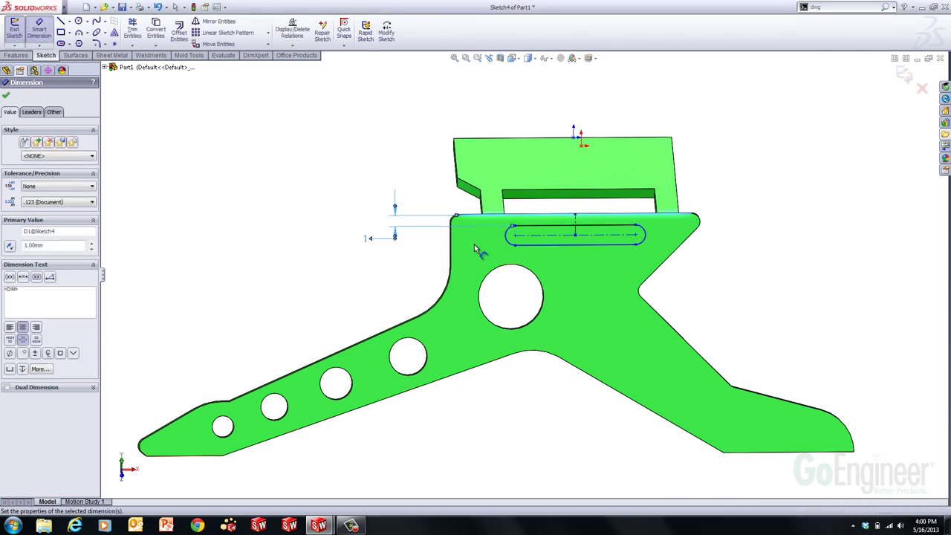
Dimension the slot's width at 1.5 mm and the distance between its arc centres at 10 mm.
click(526, 233)
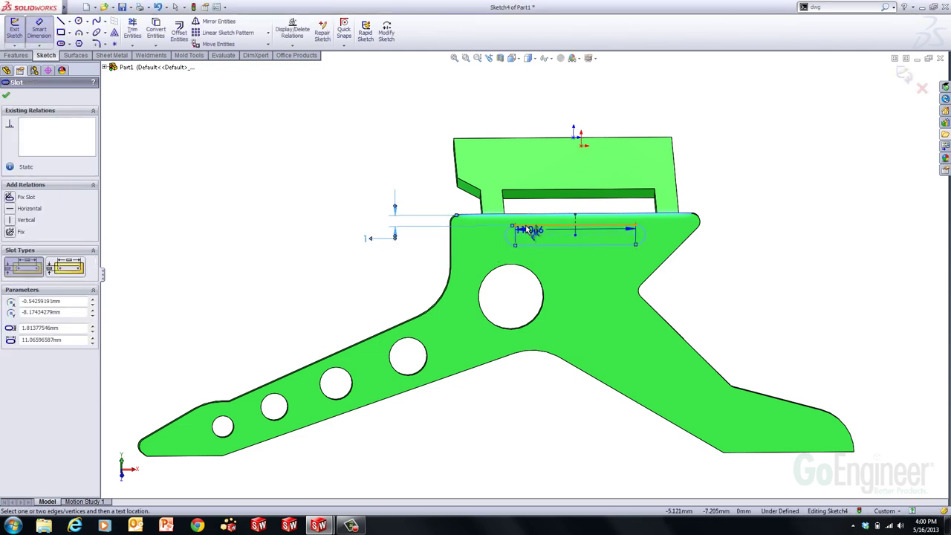
click(441, 247)
text(1.5)
key(Return)
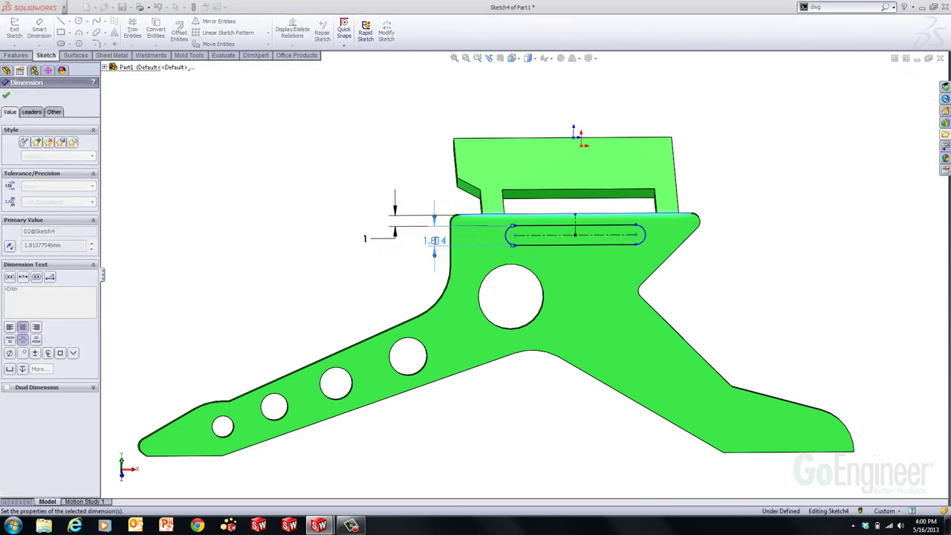
click(537, 237)
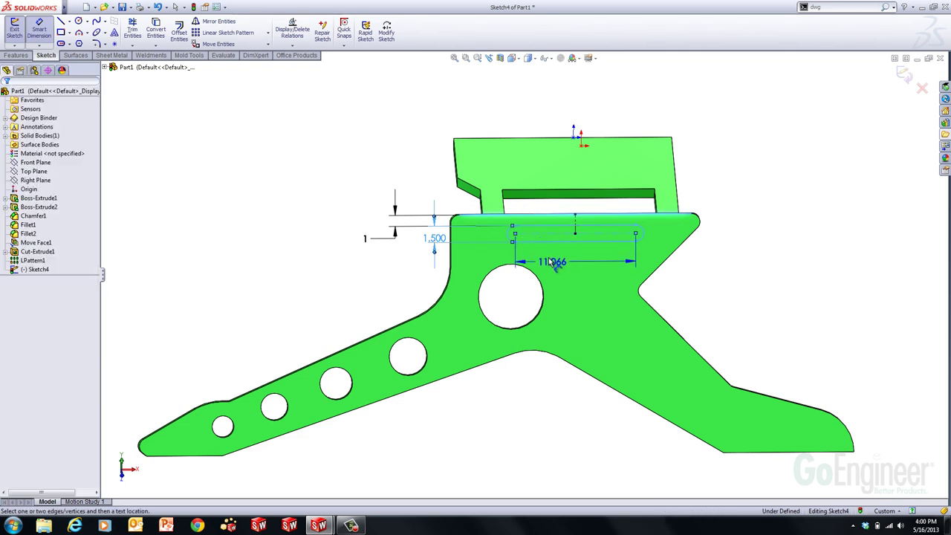
click(550, 259)
text(10)
key(Return)
key(Escape)
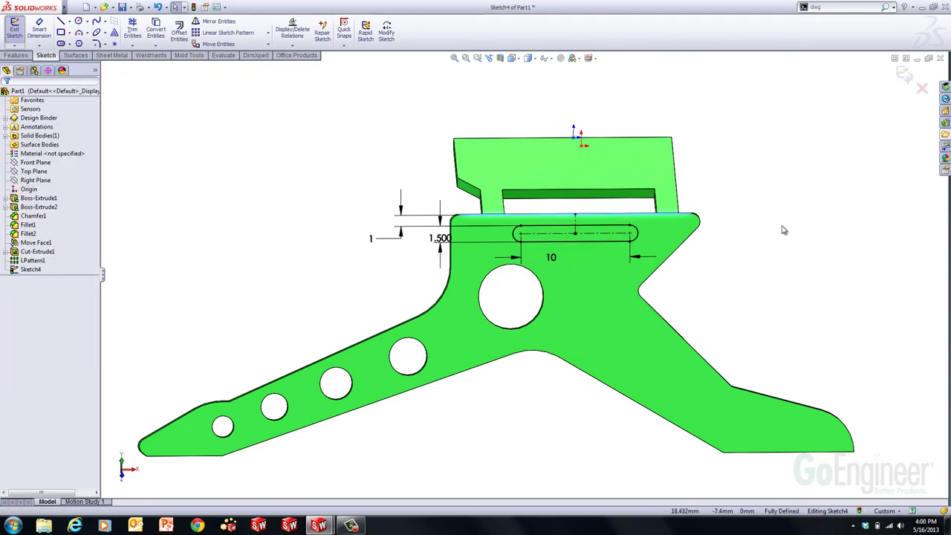
Exit the sketch and cut-extrude the slot through the body with a Blind depth of 10 mm.
key(ctrl+b)
key(s)
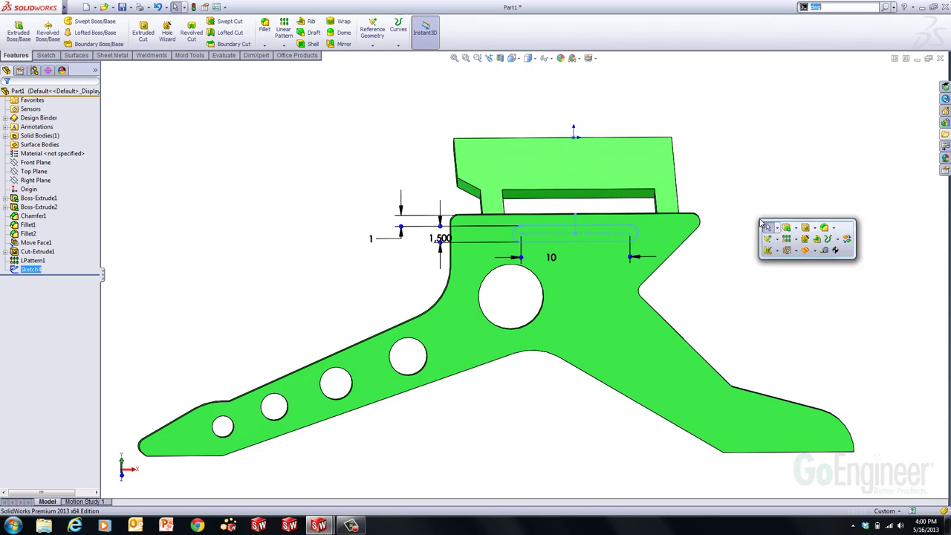
click(805, 227)
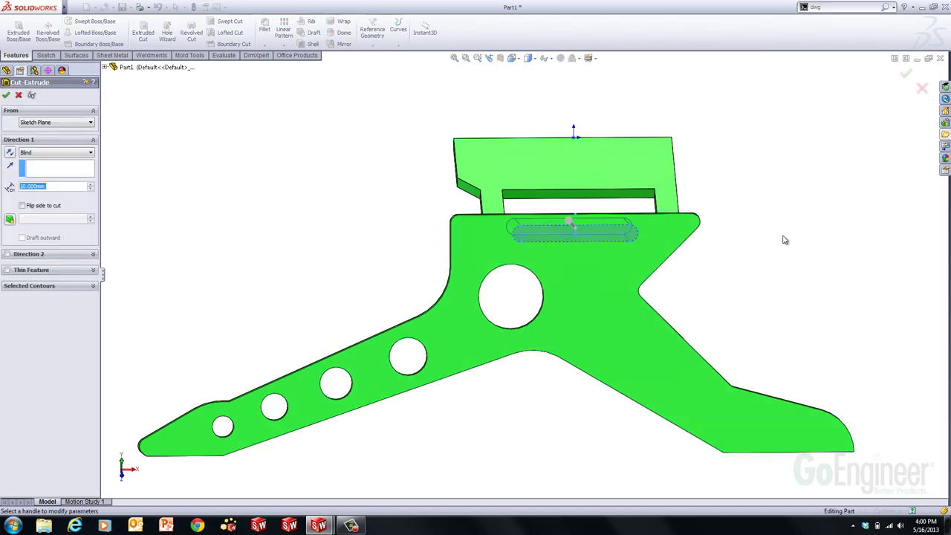
right_click(784, 239)
click(786, 331)
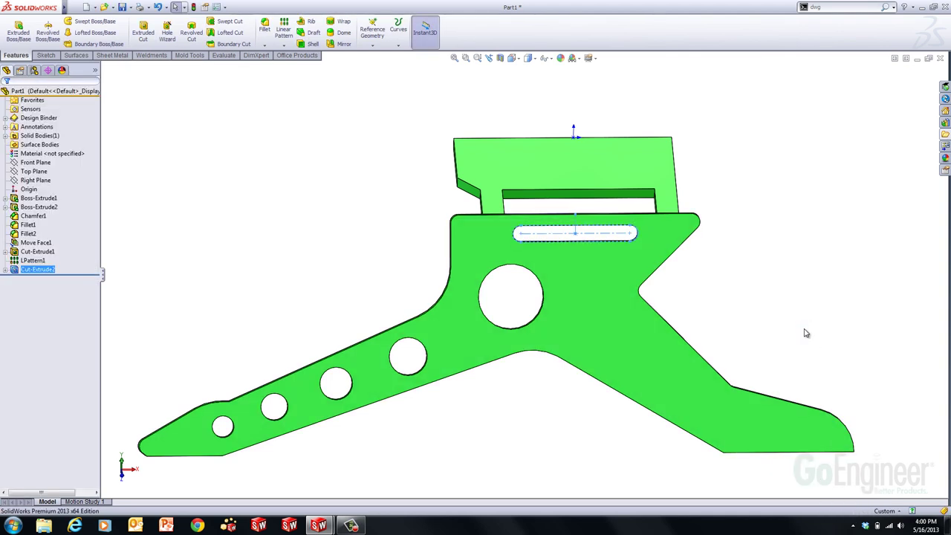
click(806, 333)
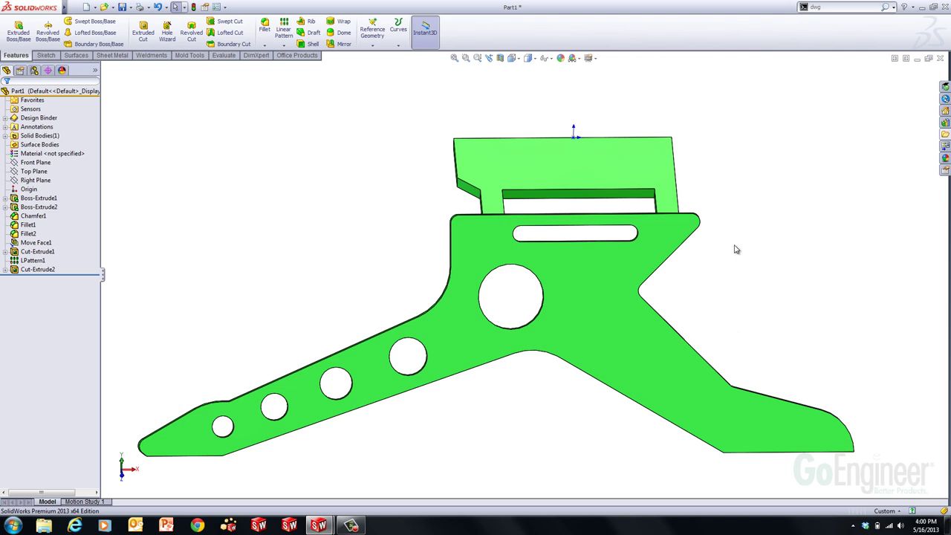
On the Right Plane, sketch a circle about 2 mm in diameter centred on the outer corner at the leg's lower end.
key(z)
mouse_move(697, 329)
middle_down()
mouse_move(707, 299)
mouse_move(721, 325)
mouse_move(709, 324)
middle_up()
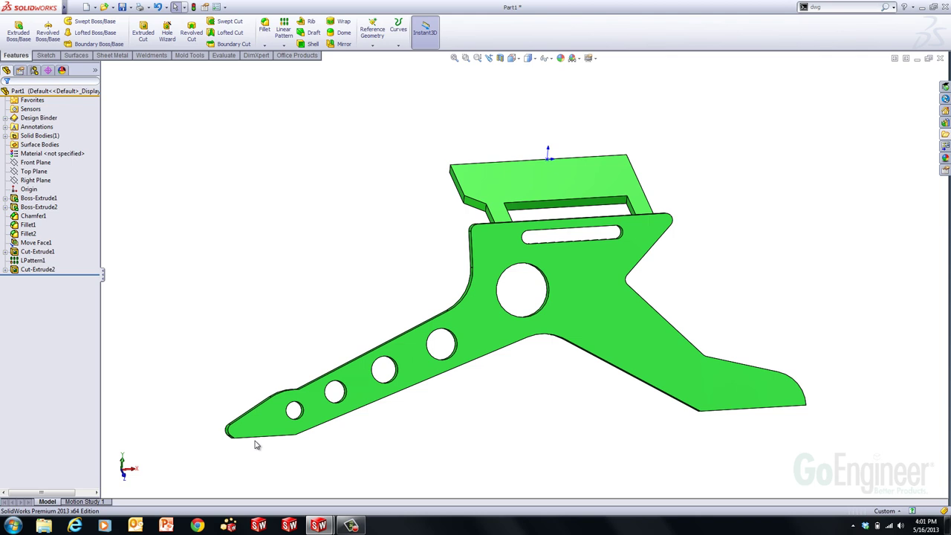
click(34, 181)
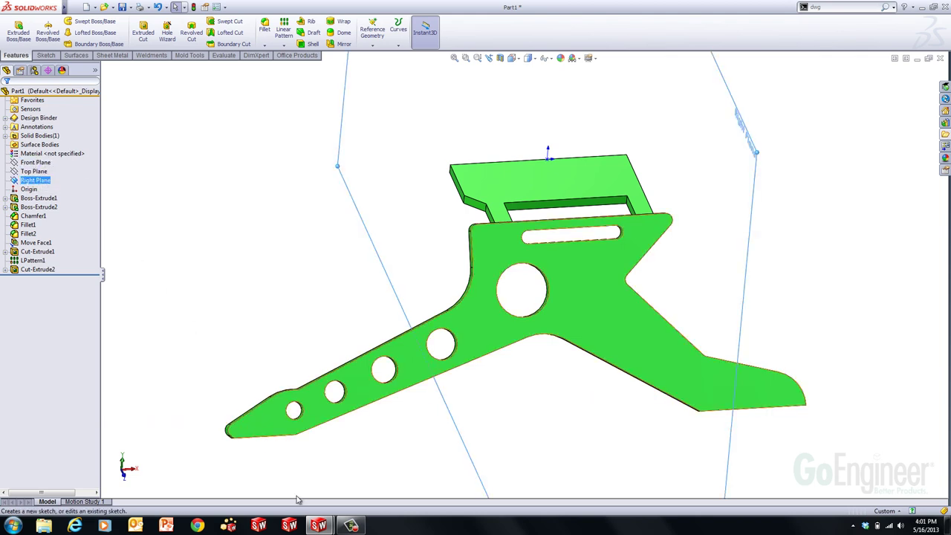
middle_drag(520, 414, 523, 374)
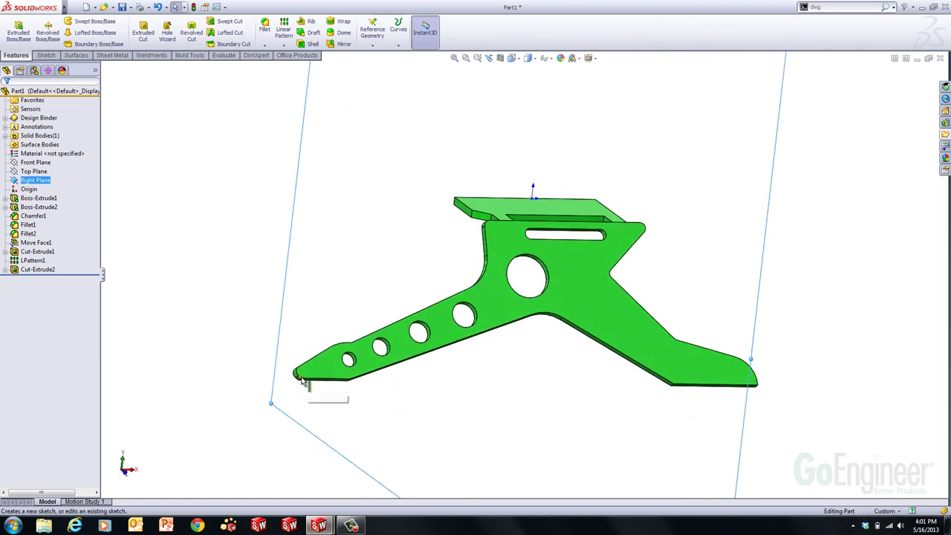
click(33, 180)
click(41, 167)
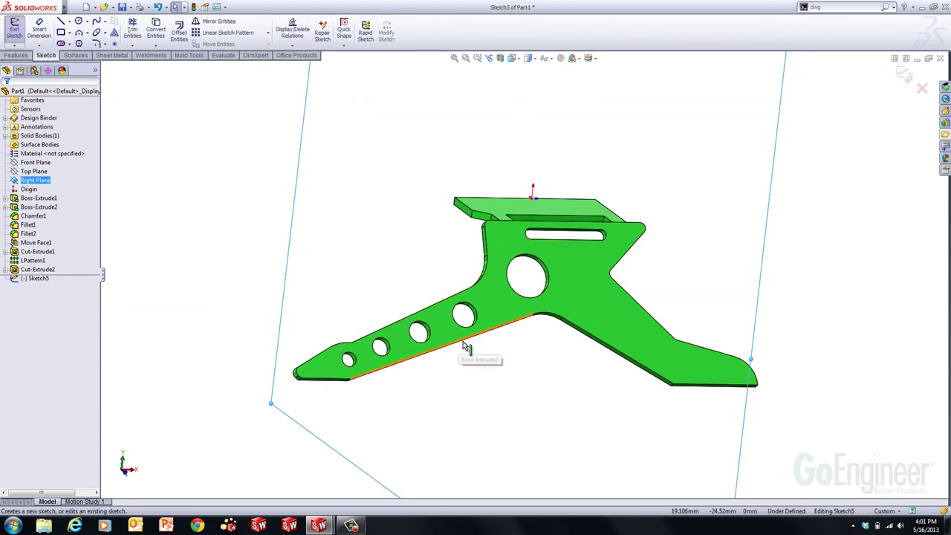
key(space)
click(565, 412)
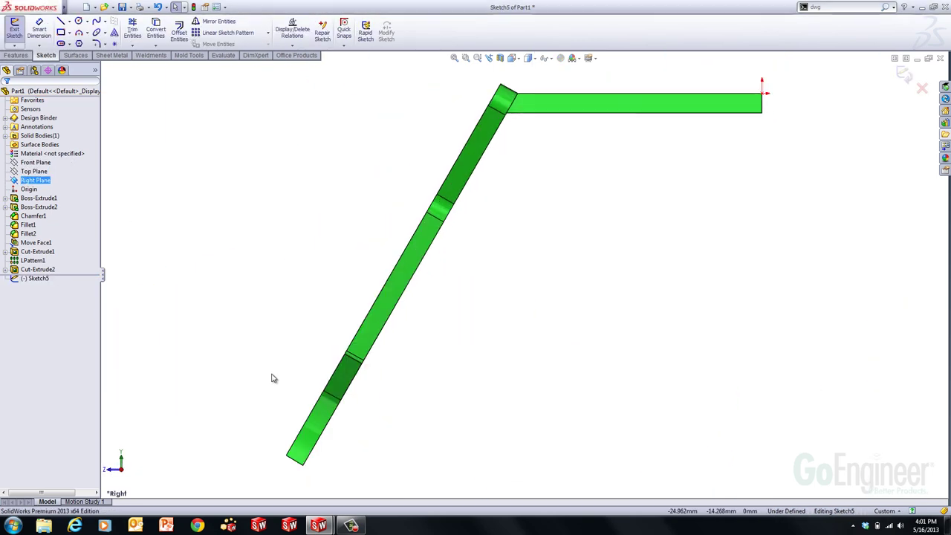
key(s)
click(307, 404)
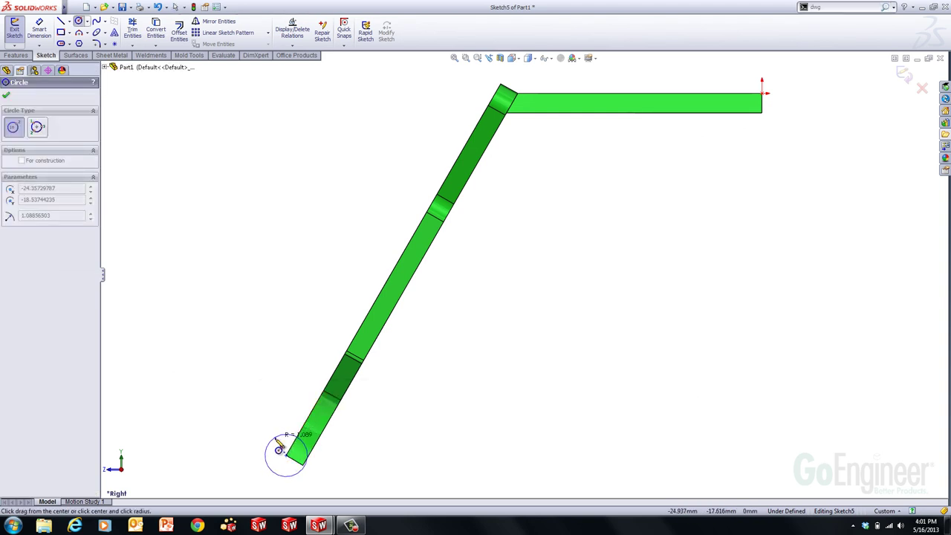
click(284, 454)
Dimension the circle's diameter at 1.5 mm.
key(s)
click(294, 448)
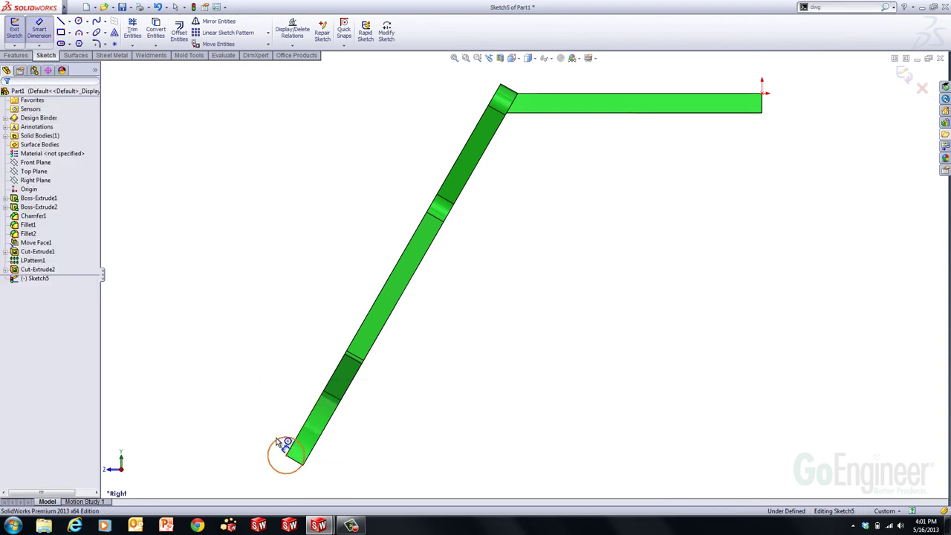
click(300, 461)
click(232, 414)
text(1.5)
key(Return)
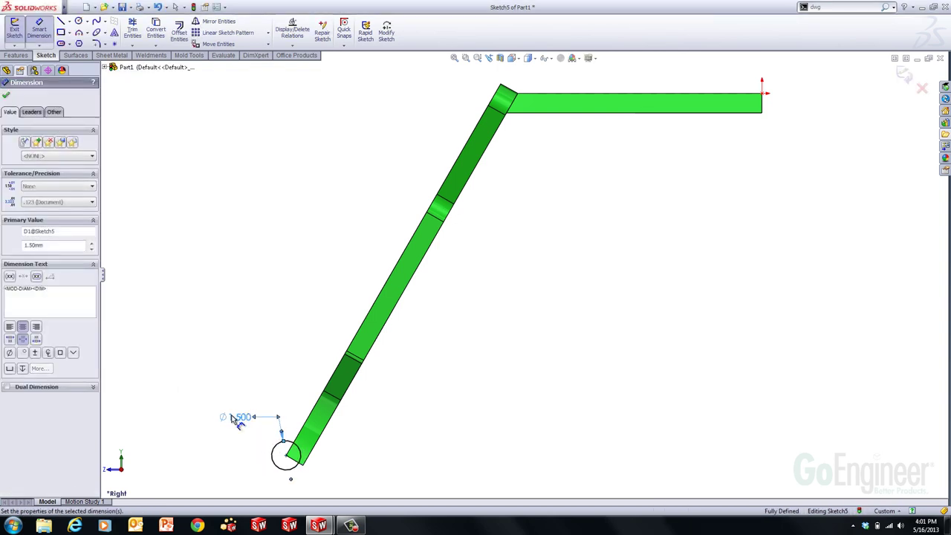
key(Escape)
Start a boss extrude of the circle and make it begin from the vertex at the tip of the leg with the four holes.
mouse_move(331, 355)
middle_down()
mouse_move(368, 365)
mouse_move(391, 387)
middle_up()
key(f)
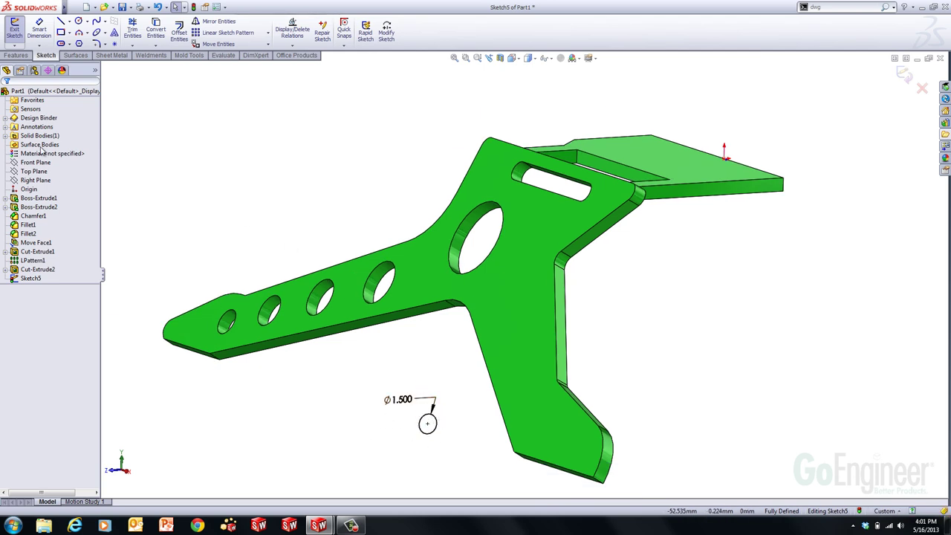
click(15, 53)
click(18, 32)
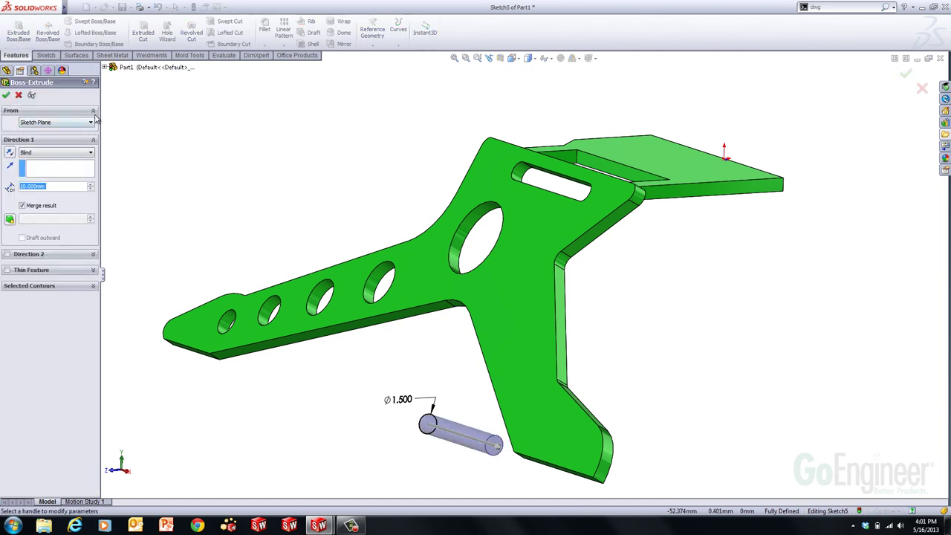
click(12, 111)
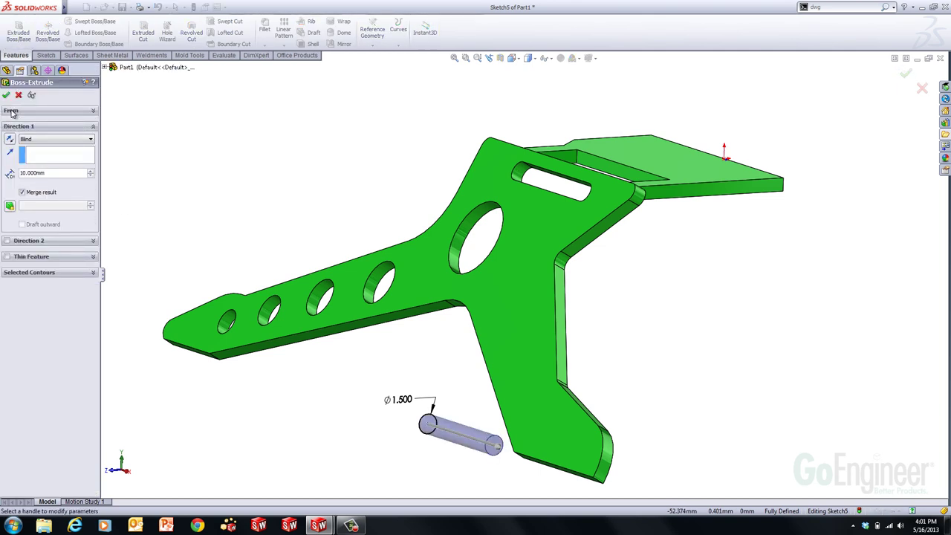
click(11, 111)
click(54, 124)
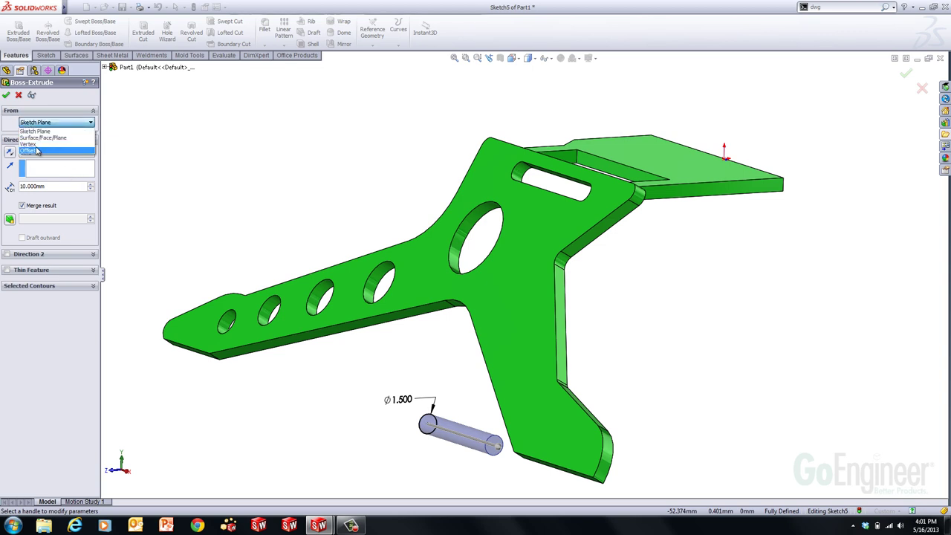
click(35, 145)
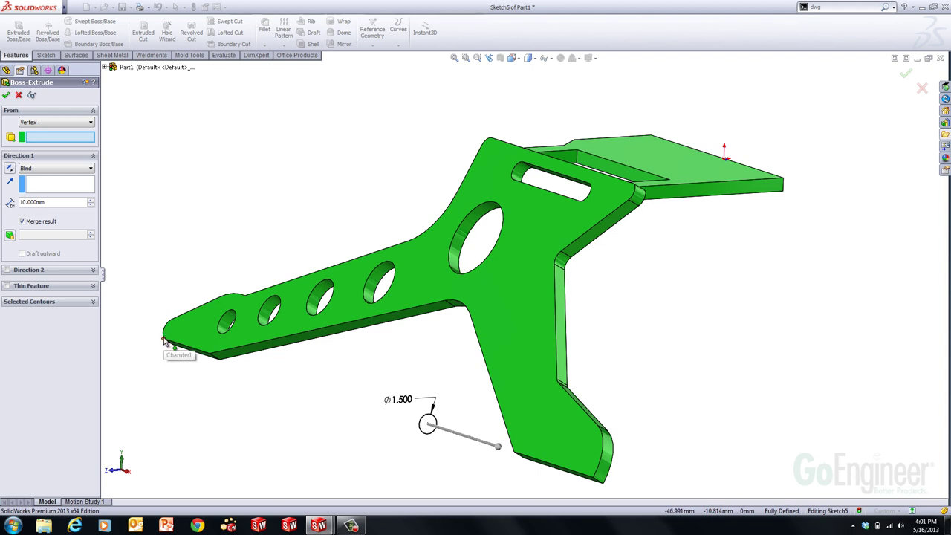
click(165, 340)
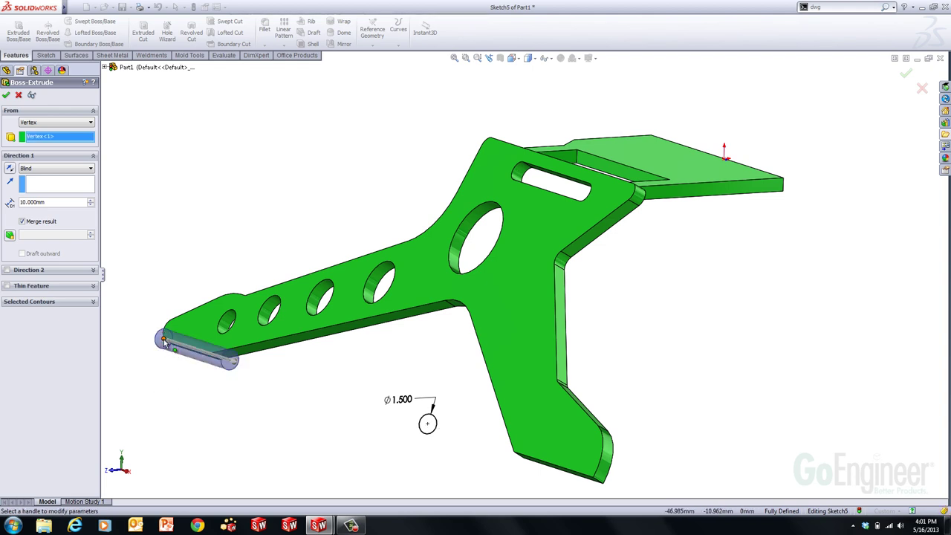
Set the Blind extrusion depth to 5 mm and complete the cylindrical boss.
drag(46, 202, 3, 201)
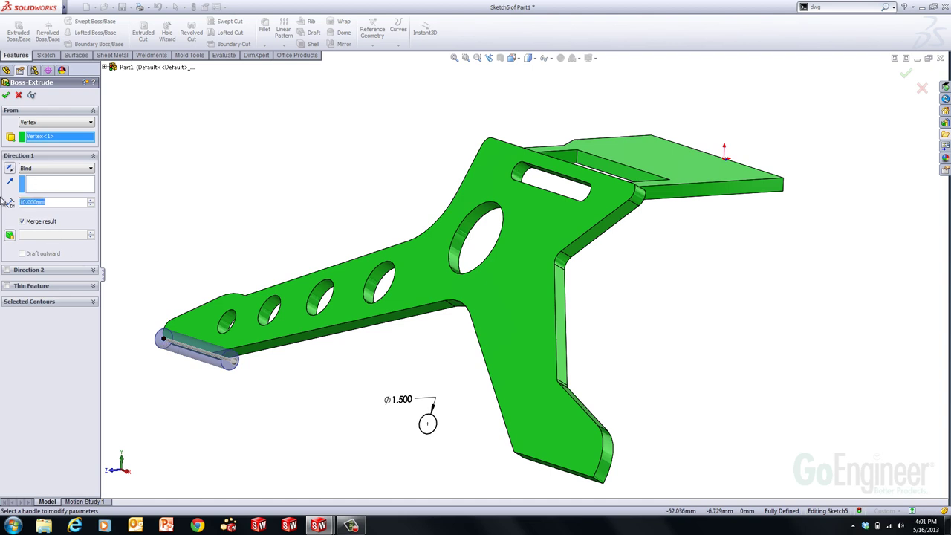
text(5)
key(Return)
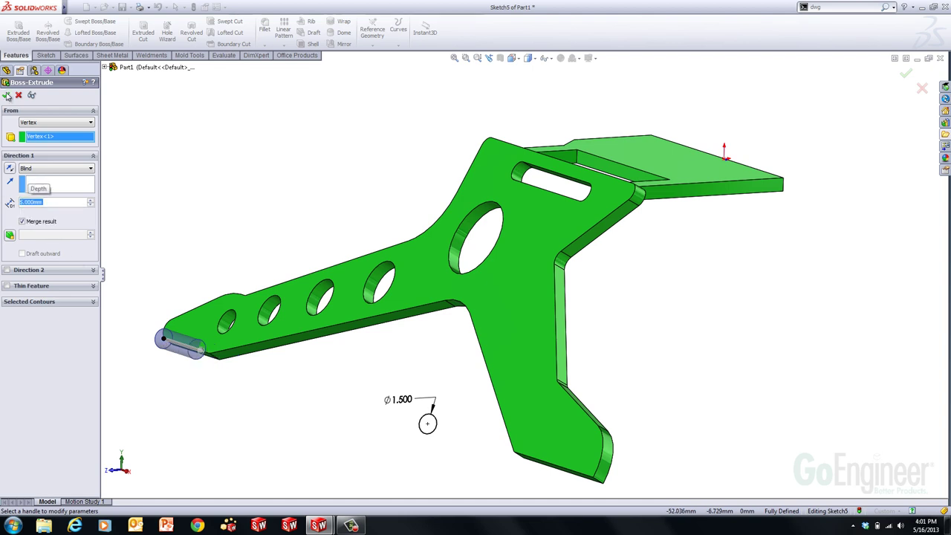
right_click(238, 197)
click(237, 197)
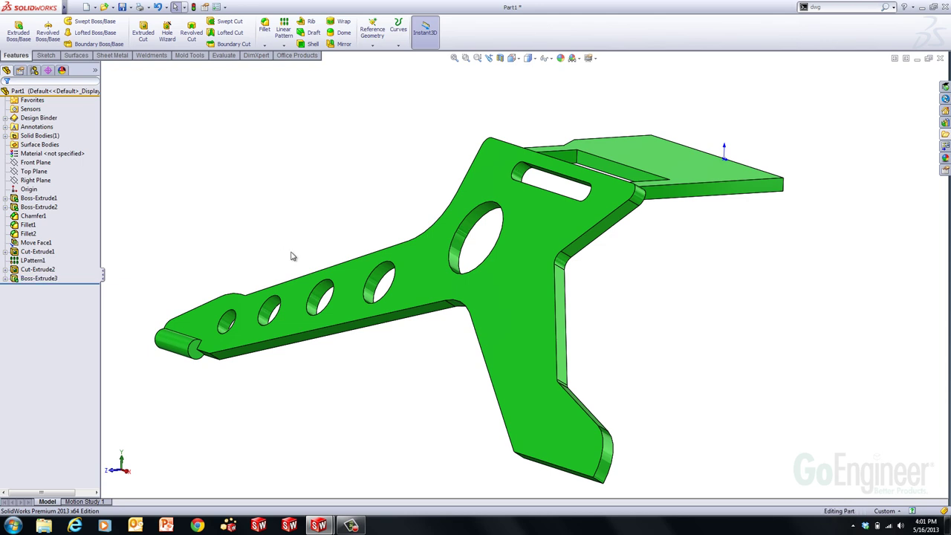
Start a linear pattern of the cylindrical boss, using the short lower edge at the end of the four-hole leg as the direction.
middle_drag(293, 255, 359, 284)
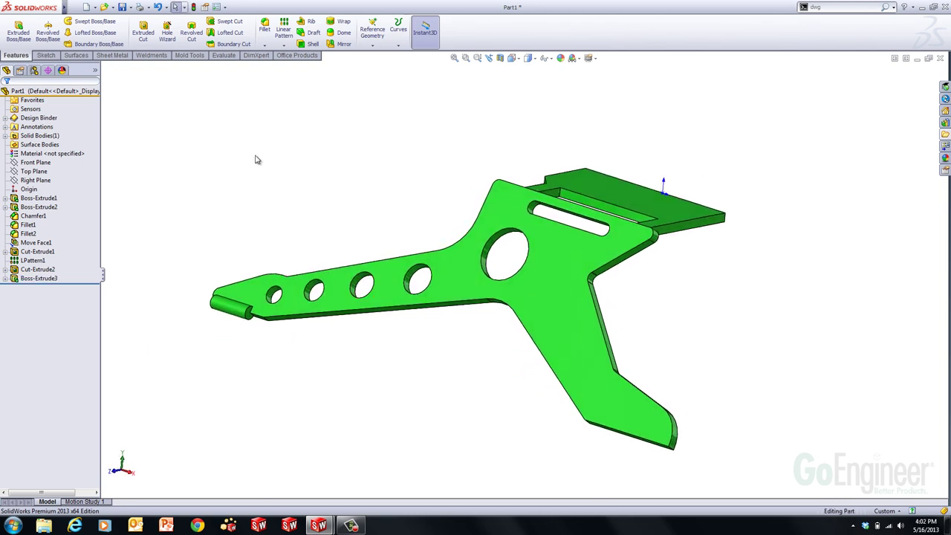
click(283, 29)
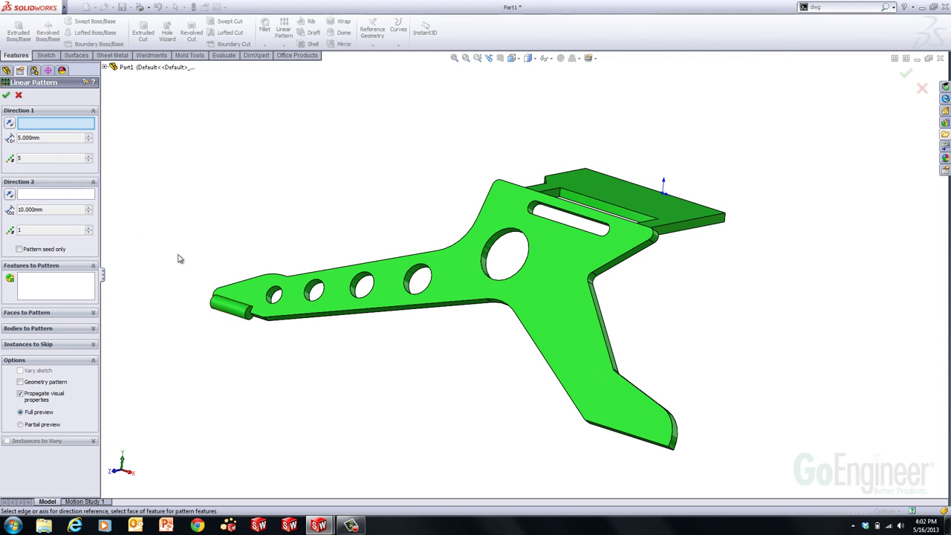
click(257, 318)
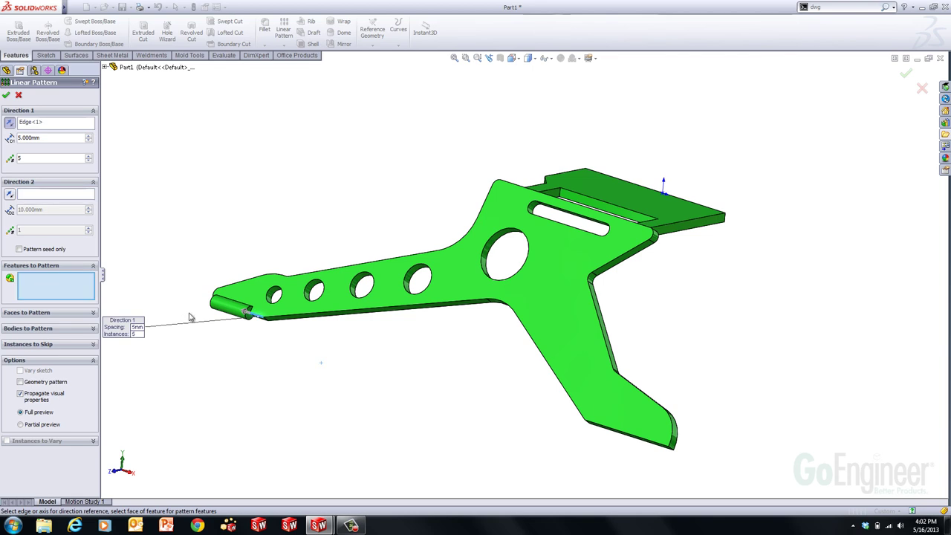
click(248, 315)
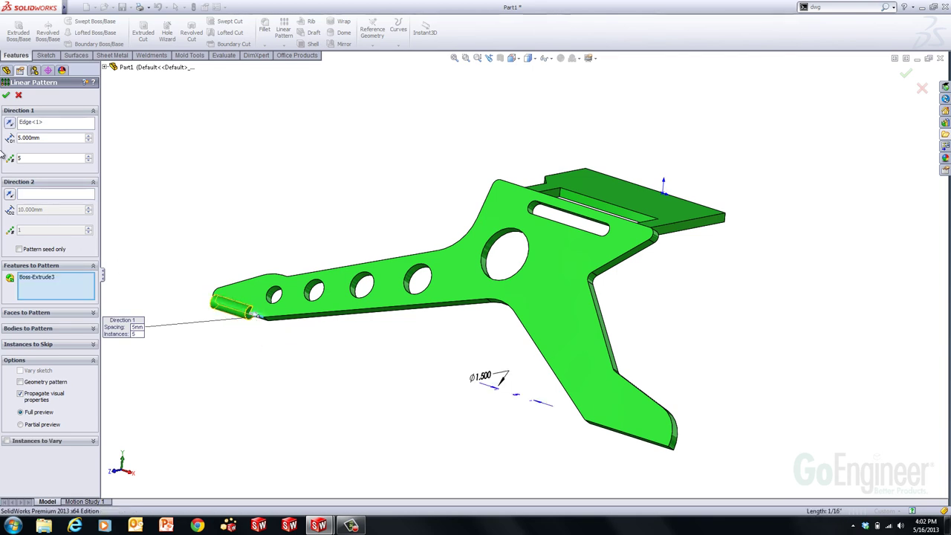
Set the pattern spacing to 56 mm with 2 instances, enable Geometry pattern, and complete the linear pattern.
text(6)
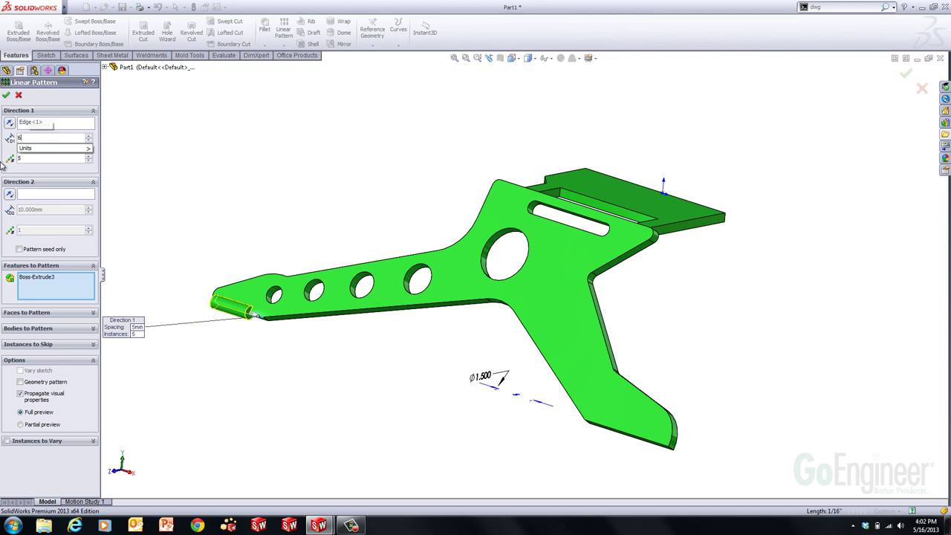
text(5)
click(28, 157)
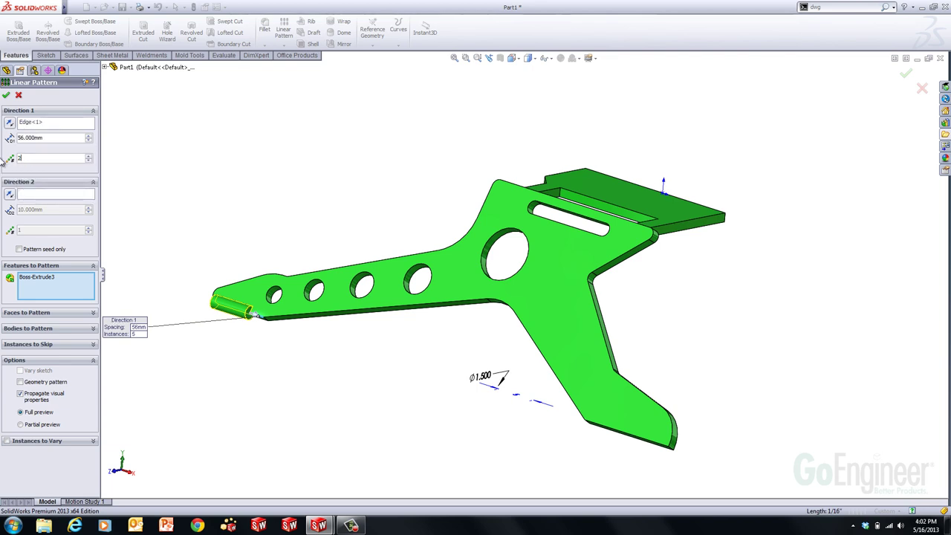
key(Return)
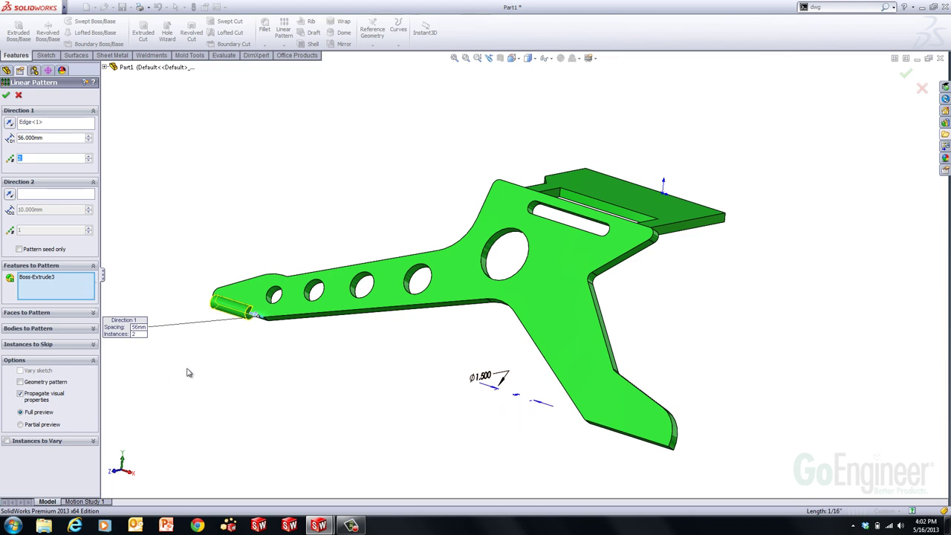
click(21, 382)
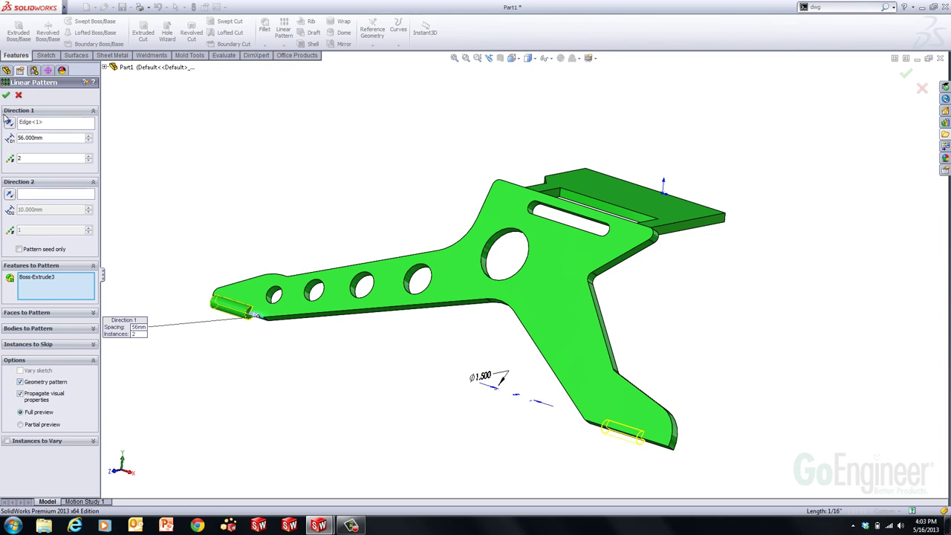
click(7, 96)
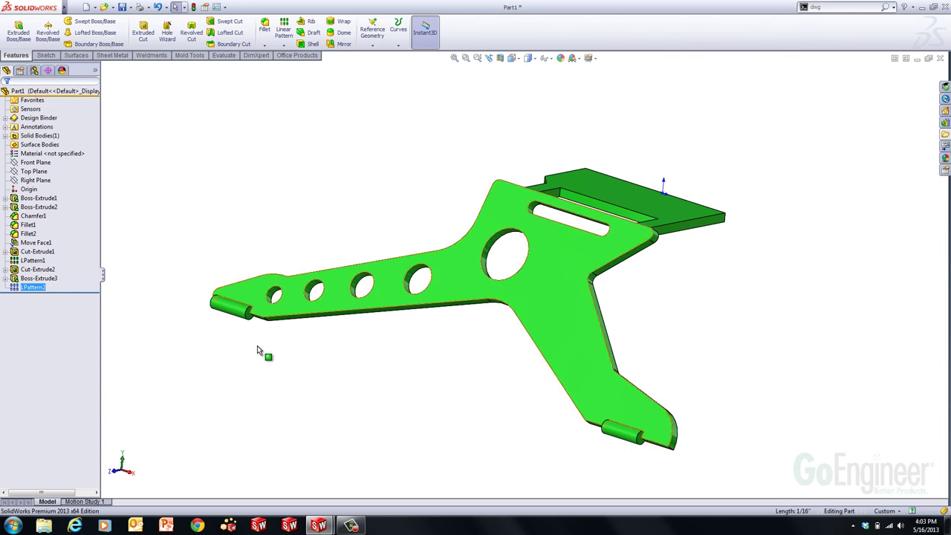
Open the Mounting Boss library feature from the features folder of the Design Library for inspection.
middle_drag(265, 355, 548, 481)
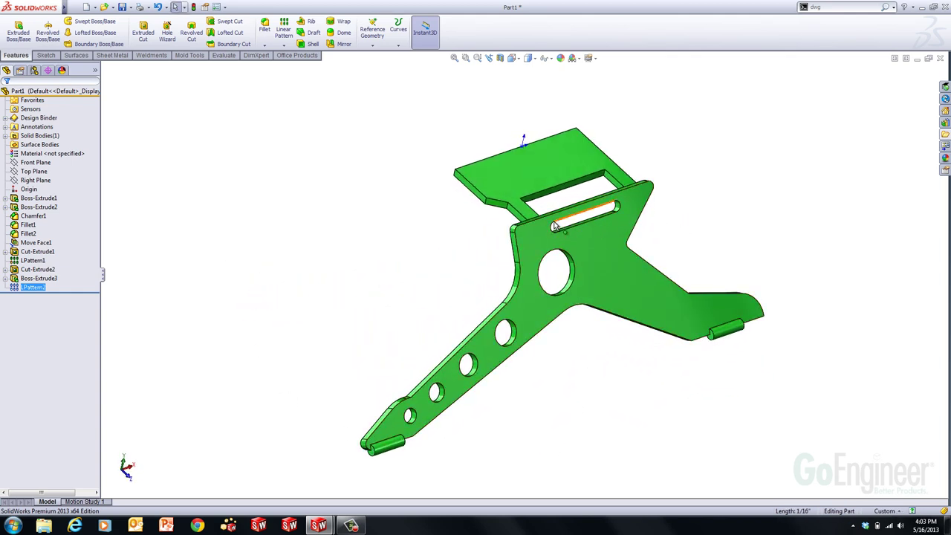
scroll(550, 260, down, 2)
scroll(502, 202, down, 2)
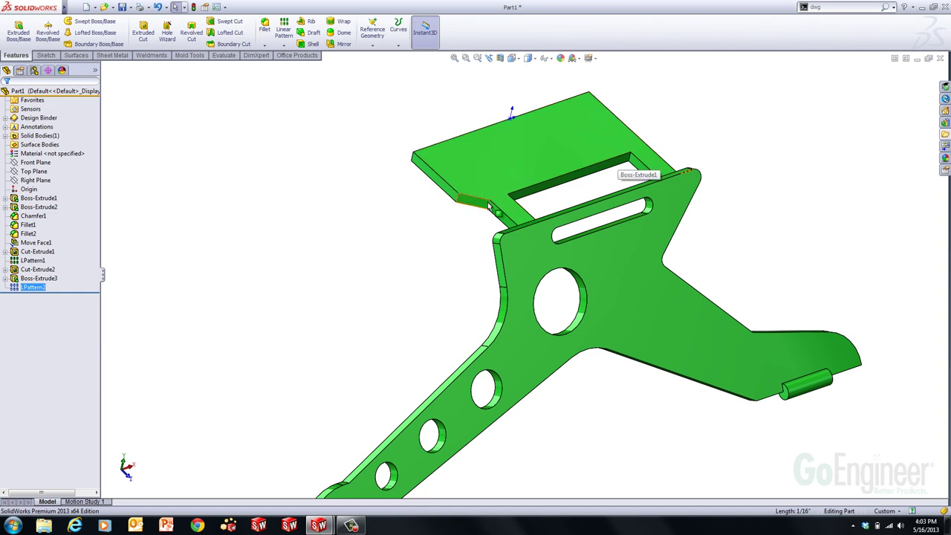
click(945, 123)
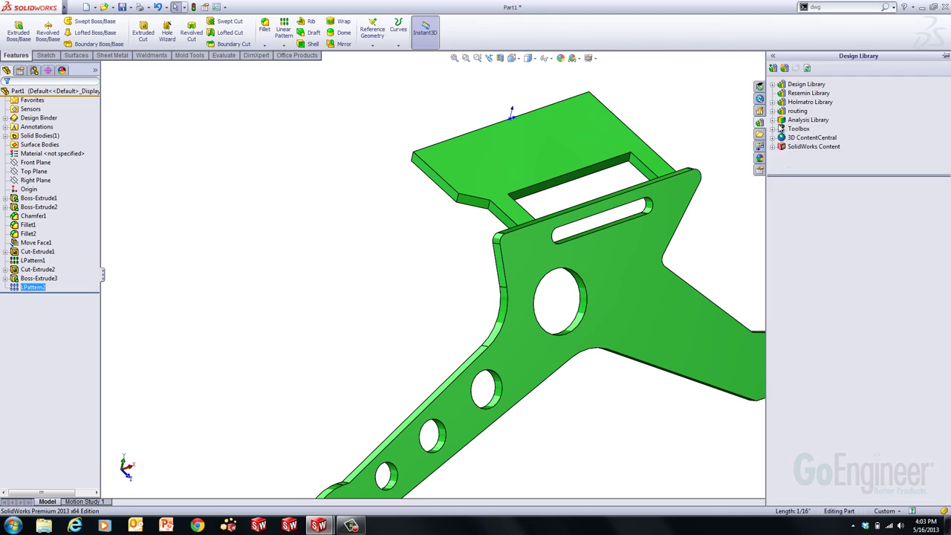
click(797, 85)
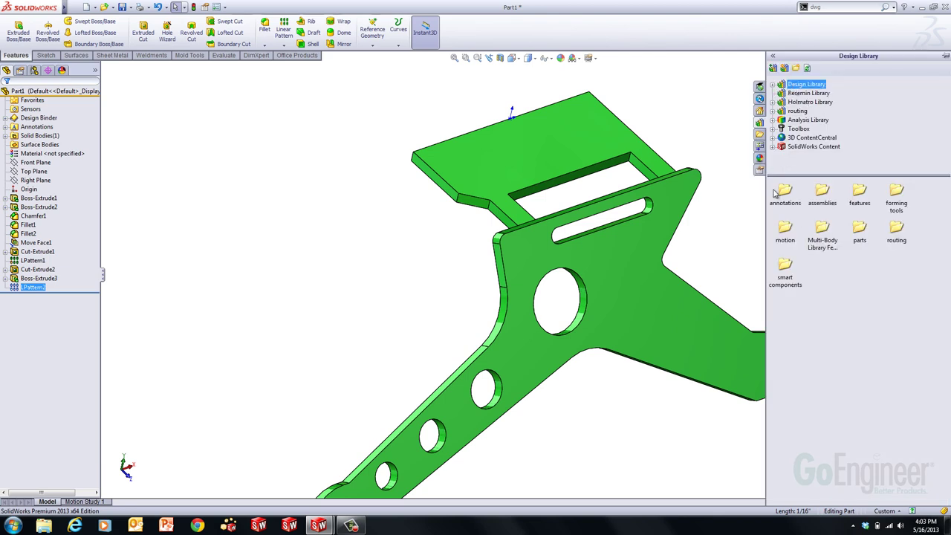
click(859, 190)
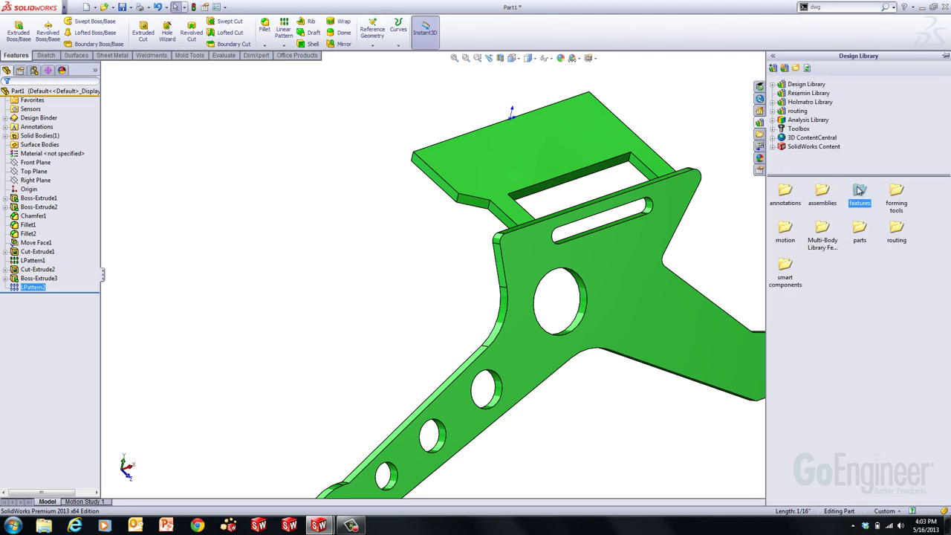
double_click(859, 192)
right_click(786, 195)
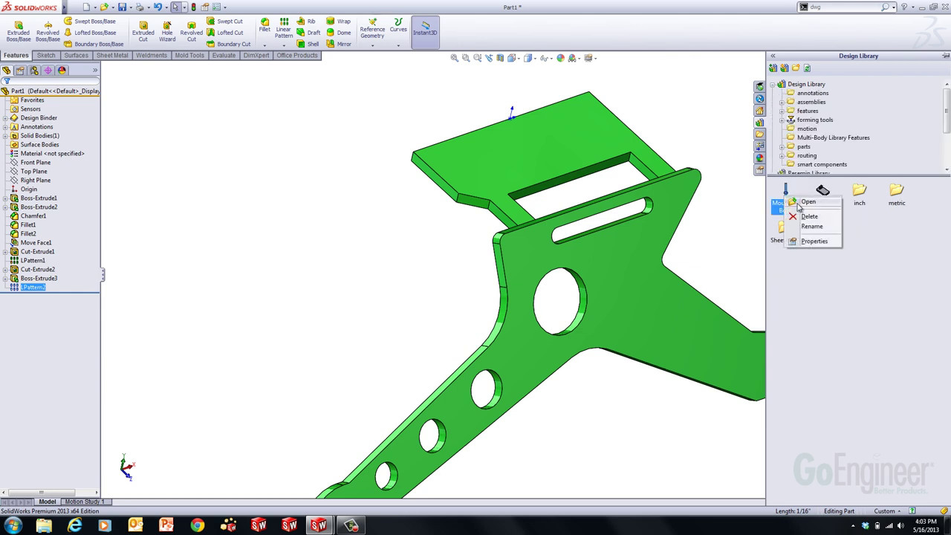
drag(786, 194, 547, 286)
middle_drag(541, 401, 569, 319)
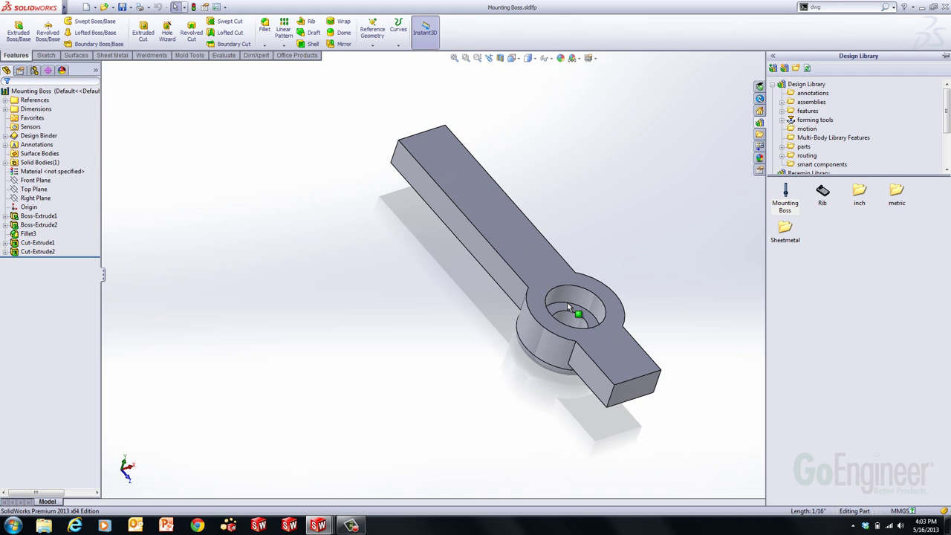
Examine how Mounting Boss is built by rolling its history back before Cut-Extrude1, then forward one cut at a time to the end.
click(497, 270)
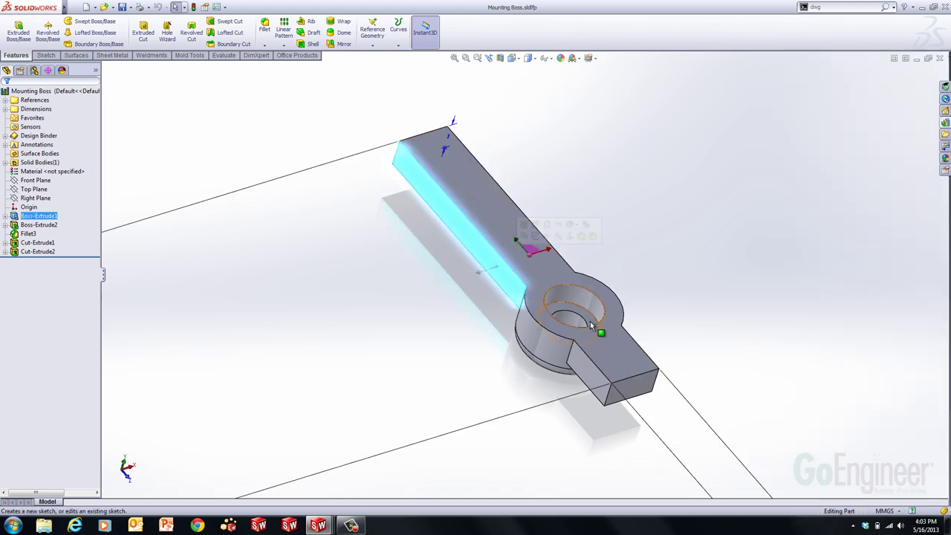
click(265, 325)
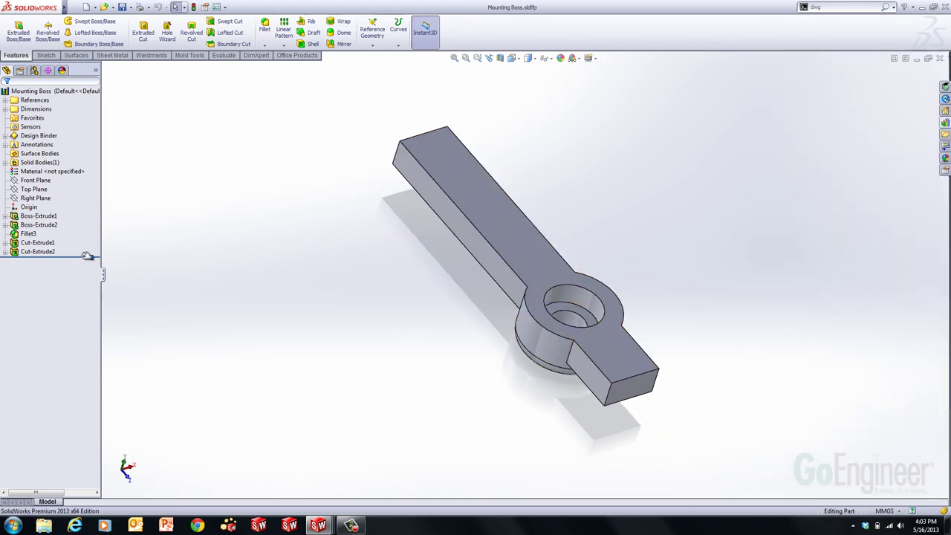
mouse_move(87, 256)
mouse_down()
mouse_move(77, 221)
mouse_move(85, 242)
mouse_up()
middle_drag(486, 355, 572, 335)
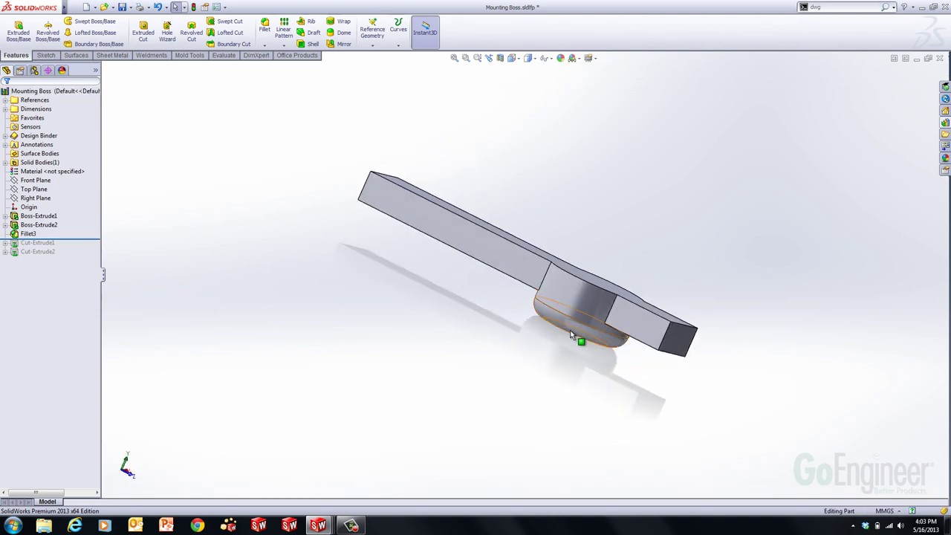
drag(86, 238, 86, 247)
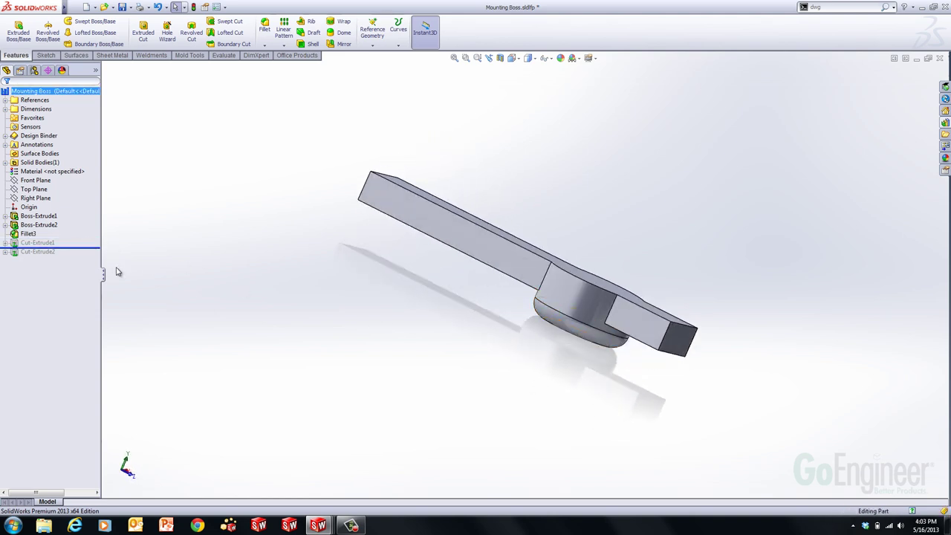
middle_drag(448, 354, 436, 395)
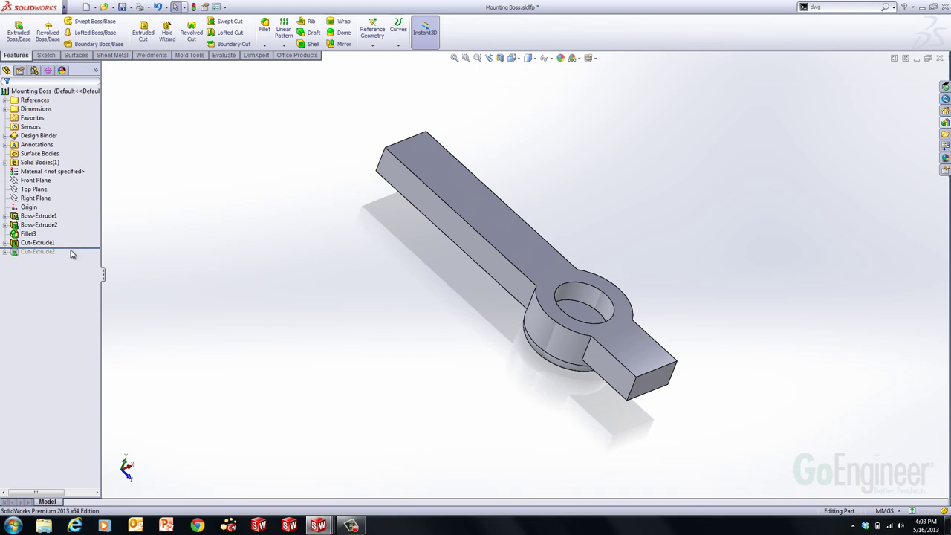
drag(71, 250, 71, 257)
middle_drag(413, 326, 396, 357)
Open Sketch2 of Boss-Extrude2 to examine how its circle is dimensioned and located on the base bar, and exit the sketch.
click(5, 224)
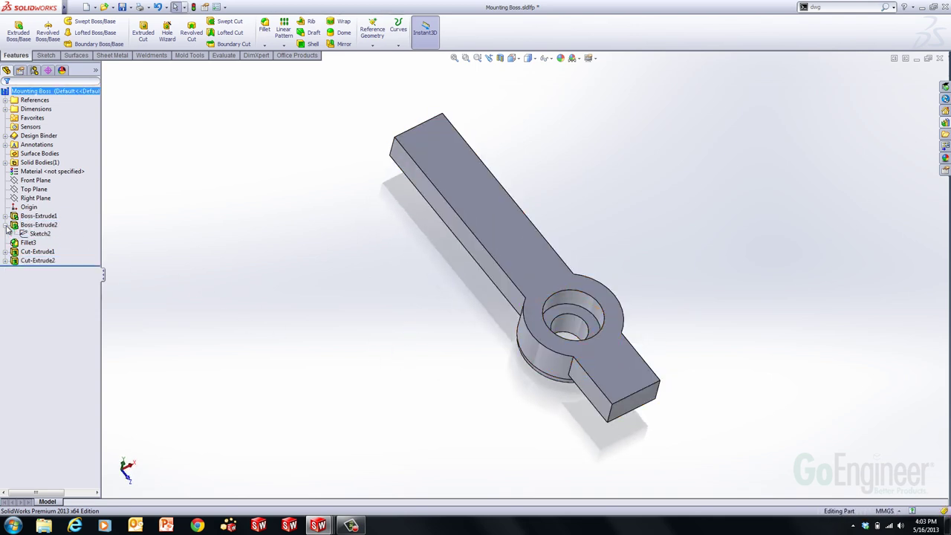
click(38, 234)
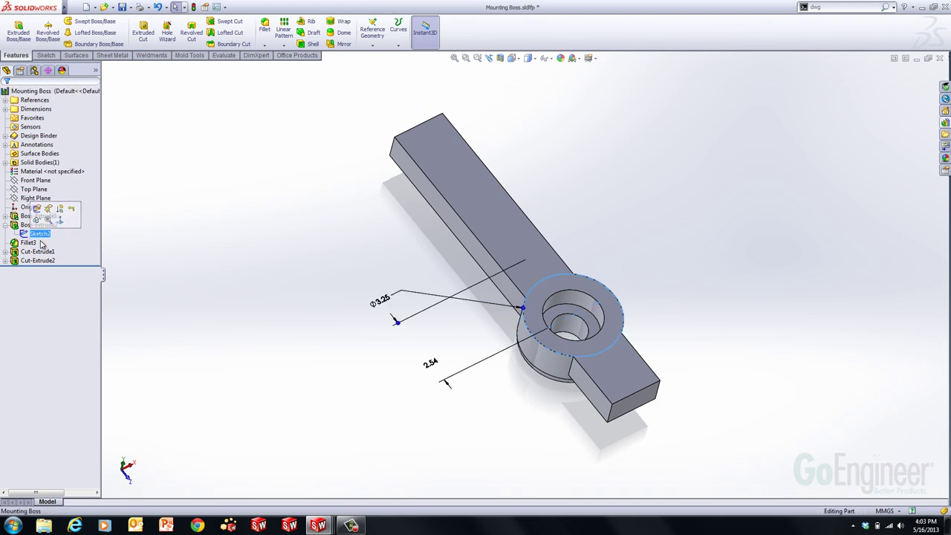
click(37, 210)
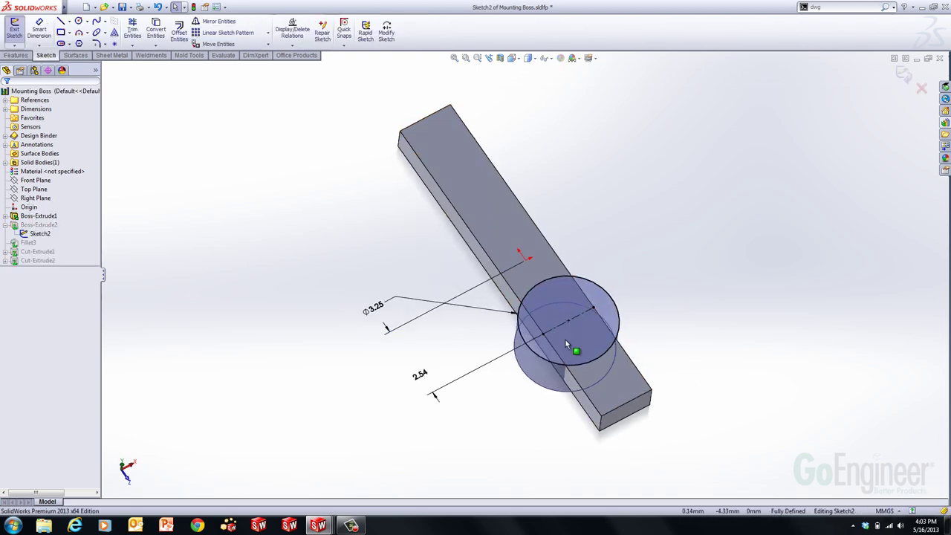
middle_drag(566, 339, 603, 309)
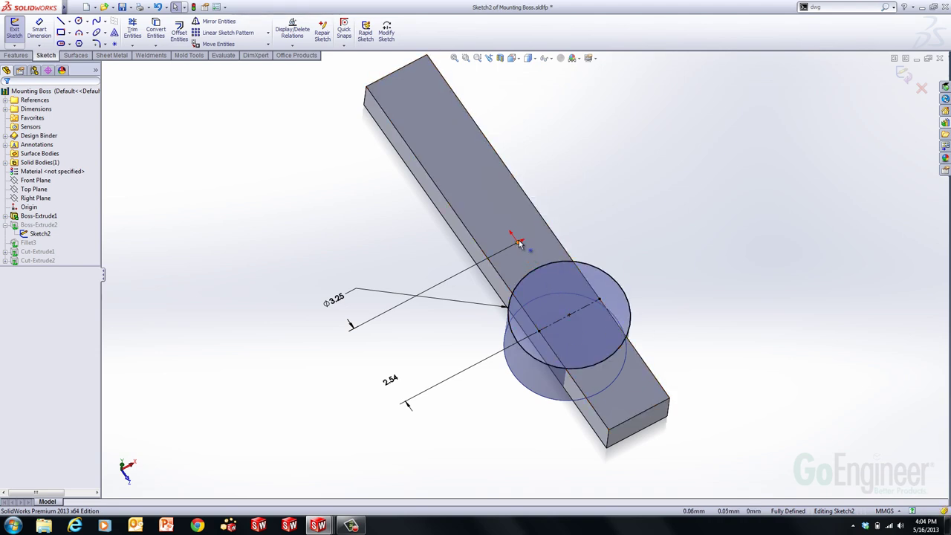
click(27, 243)
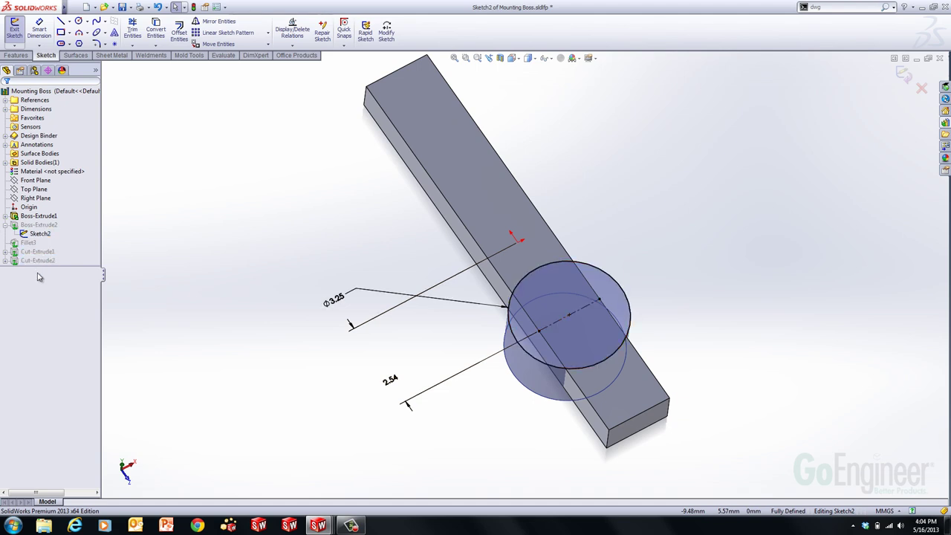
click(34, 224)
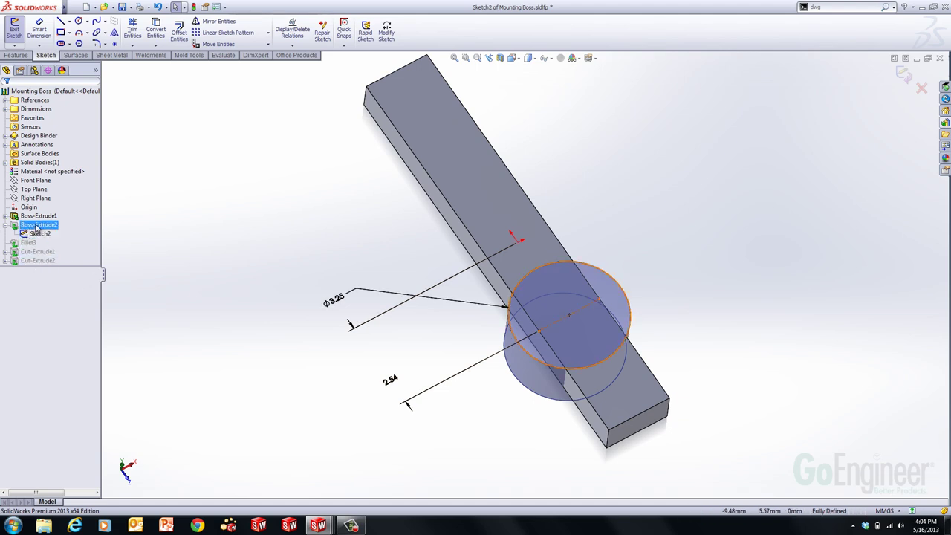
click(732, 198)
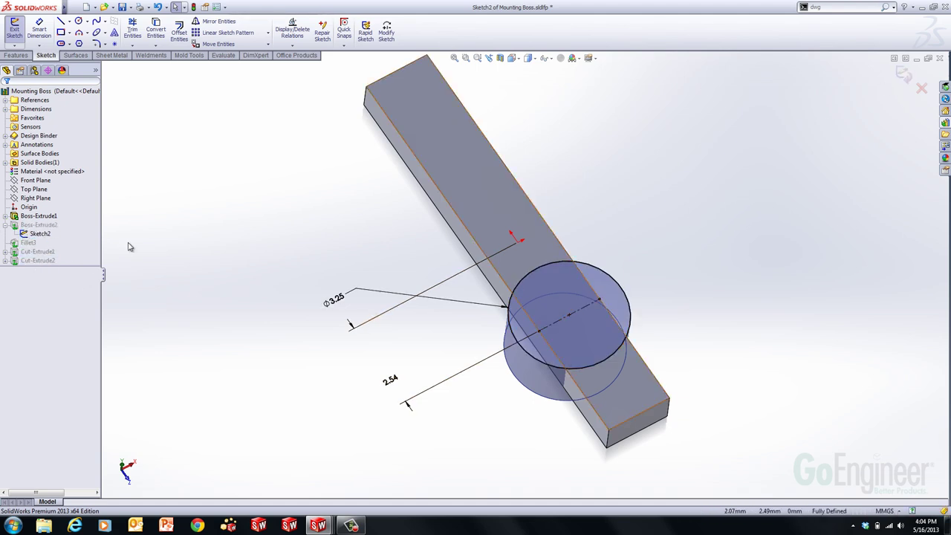
click(28, 243)
mouse_move(25, 247)
mouse_down()
mouse_move(11, 229)
mouse_move(15, 260)
mouse_move(21, 230)
mouse_up()
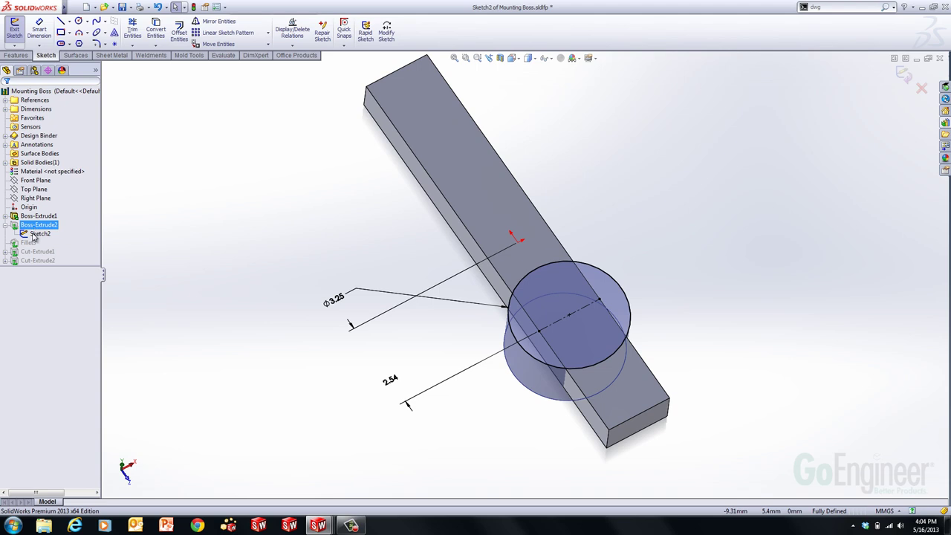
click(37, 217)
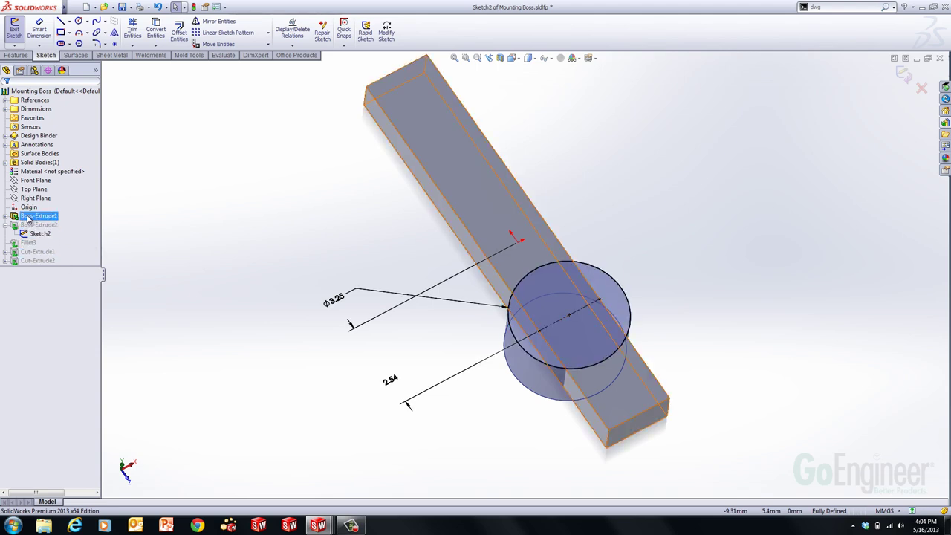
key(Escape)
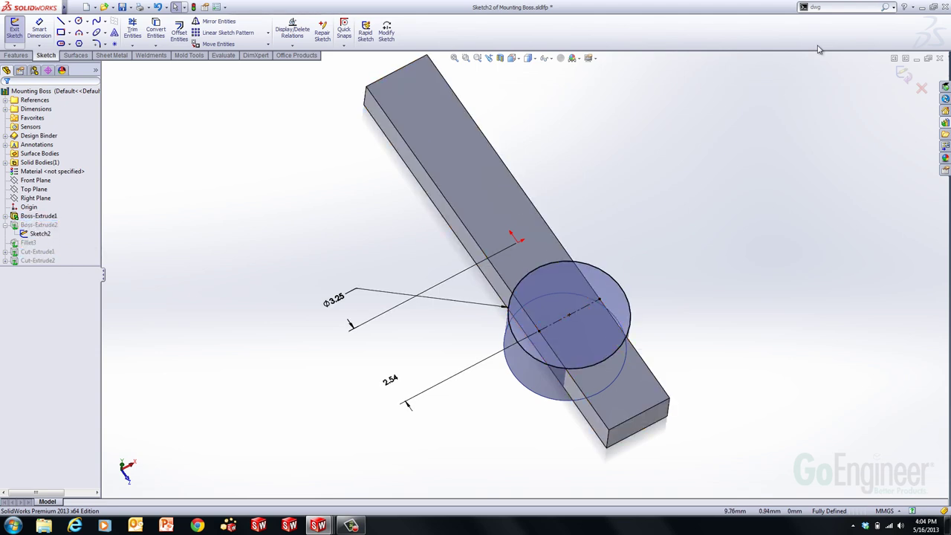
click(899, 73)
Roll the Mounting Boss history back to before Boss-Extrude1.
drag(80, 265, 67, 213)
click(13, 228)
click(15, 216)
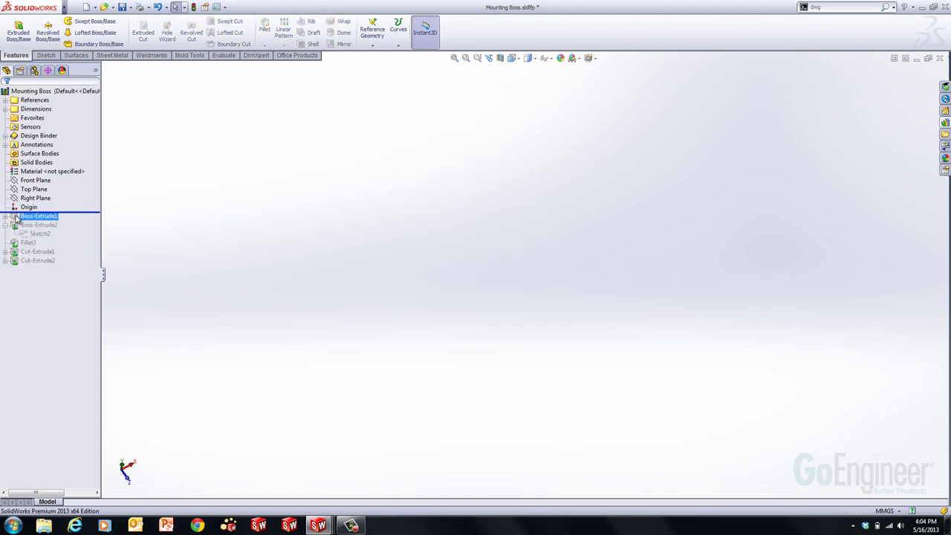
click(126, 255)
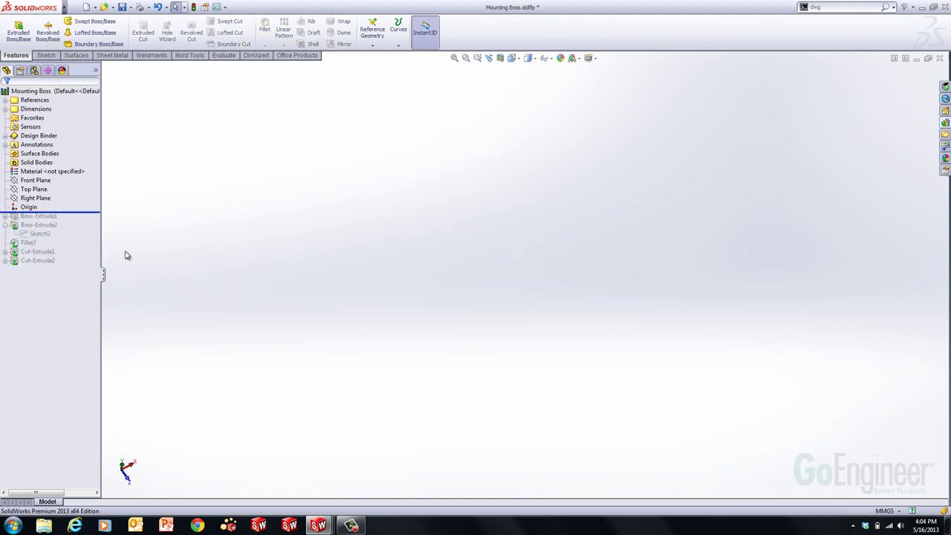
Roll the Mounting Boss history forward through Boss-Extrude1 and Boss-Extrude2 to the end, examining what each feature adds.
click(25, 234)
click(38, 217)
click(72, 223)
drag(77, 218, 86, 229)
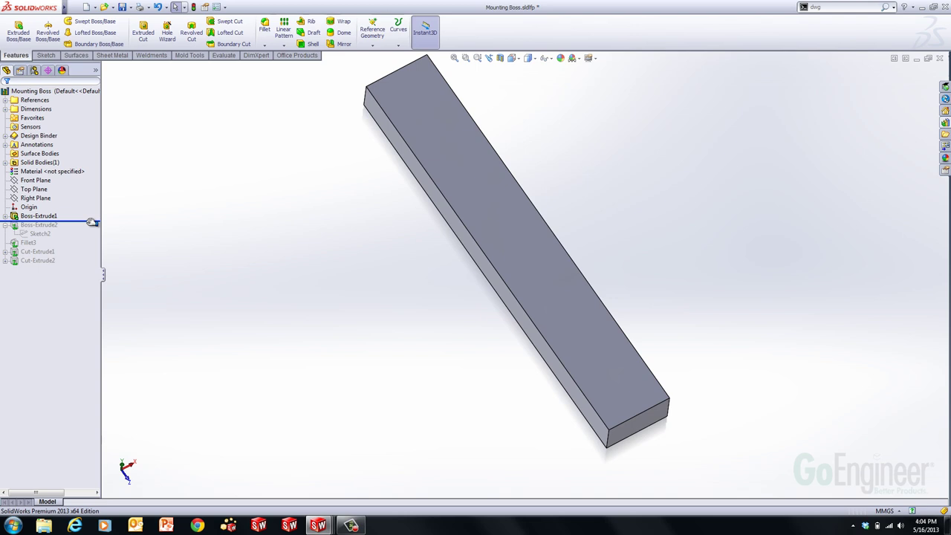
drag(90, 221, 89, 240)
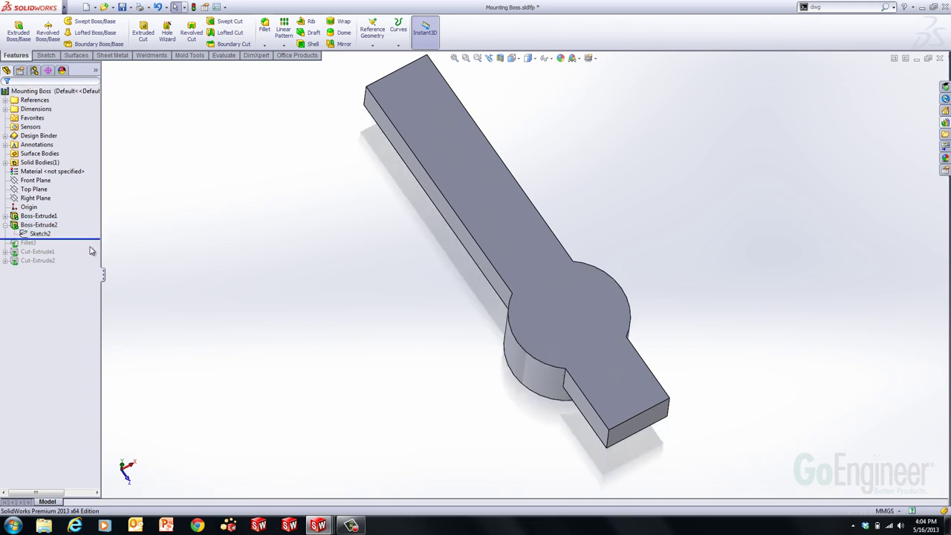
click(46, 225)
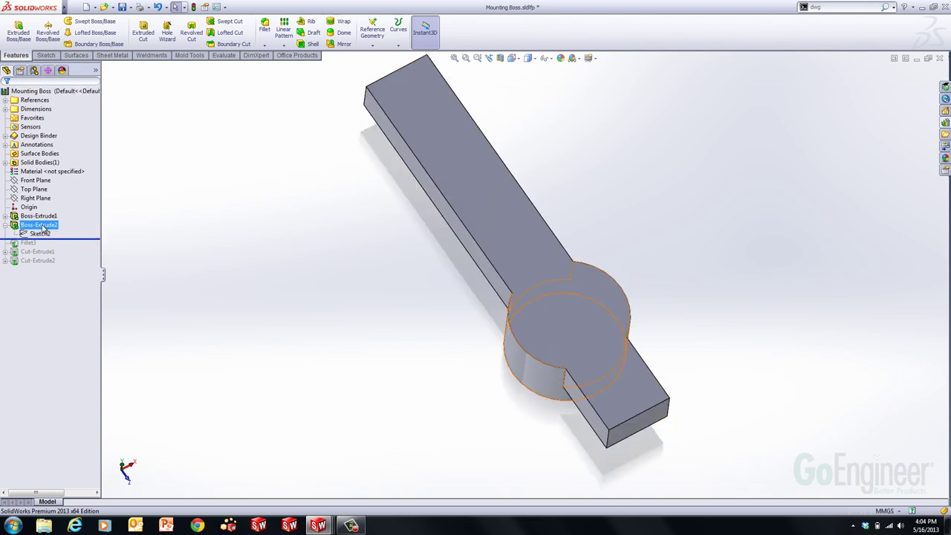
click(75, 249)
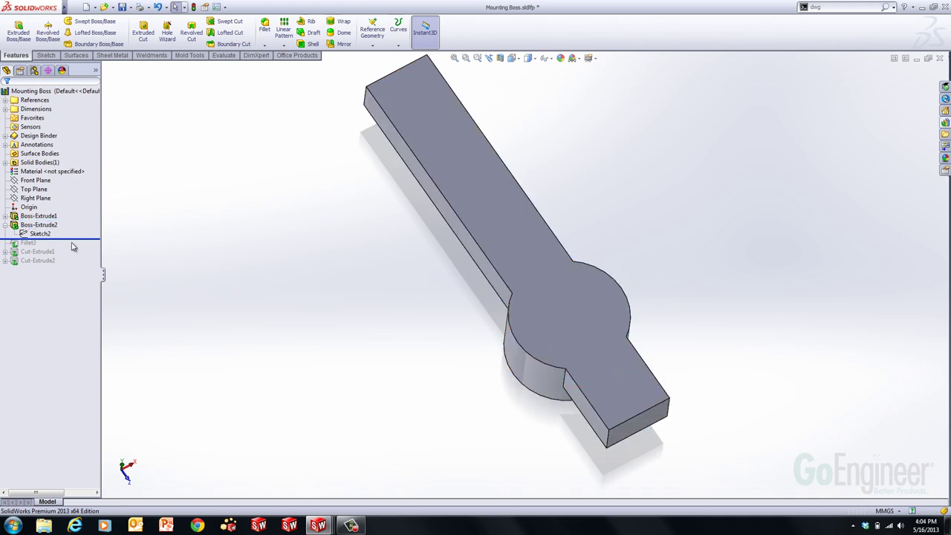
drag(78, 239, 82, 265)
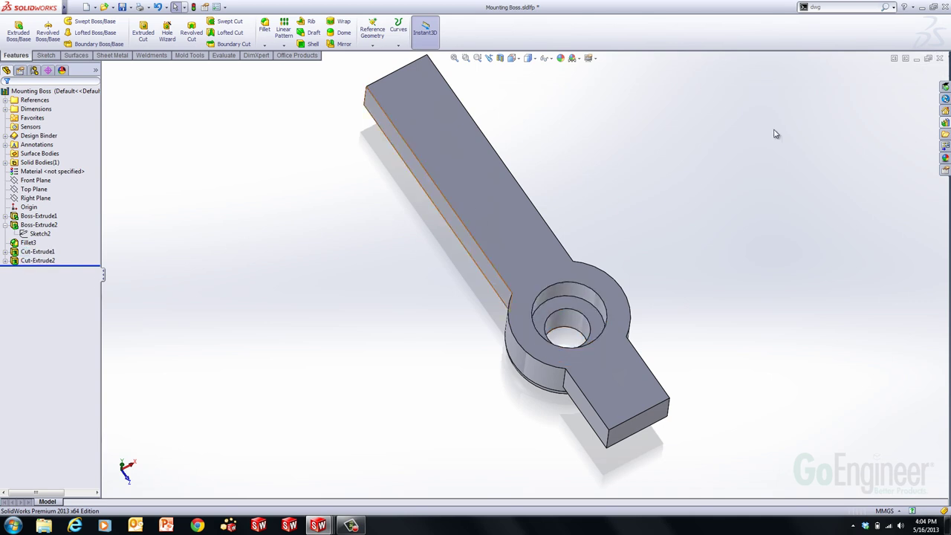
Examine the base bar and the features from Boss-Extrude2 through Cut-Extrude2, and compare them with the Design Library's features folder contents.
click(941, 122)
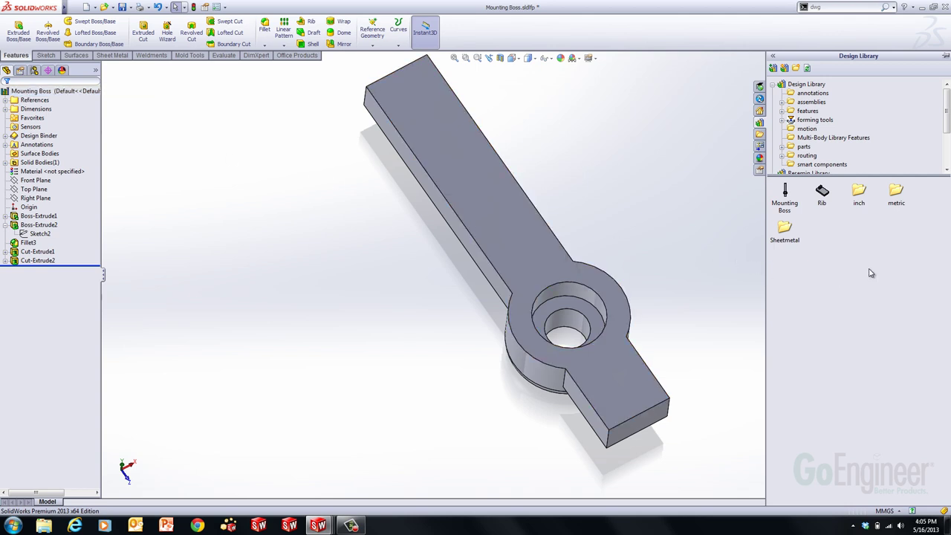
click(37, 217)
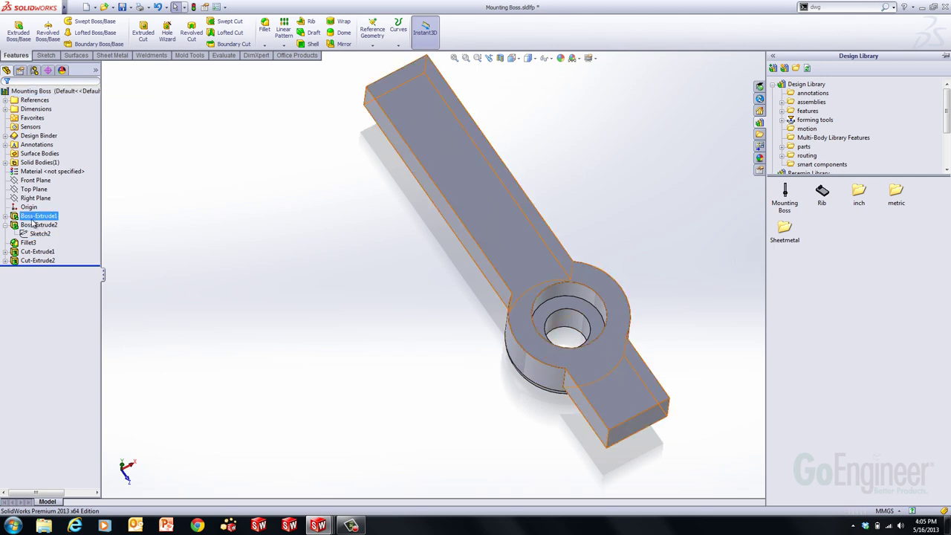
click(32, 225)
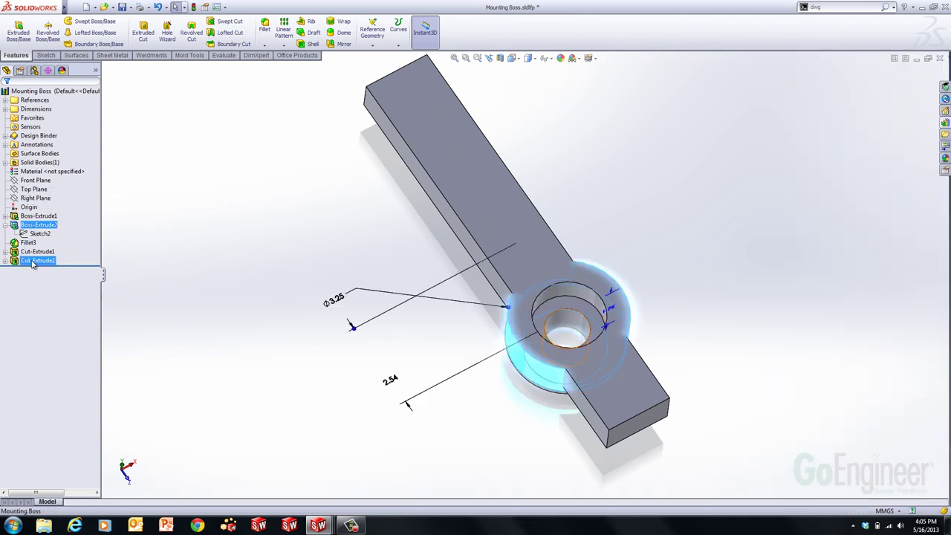
shift+click(37, 261)
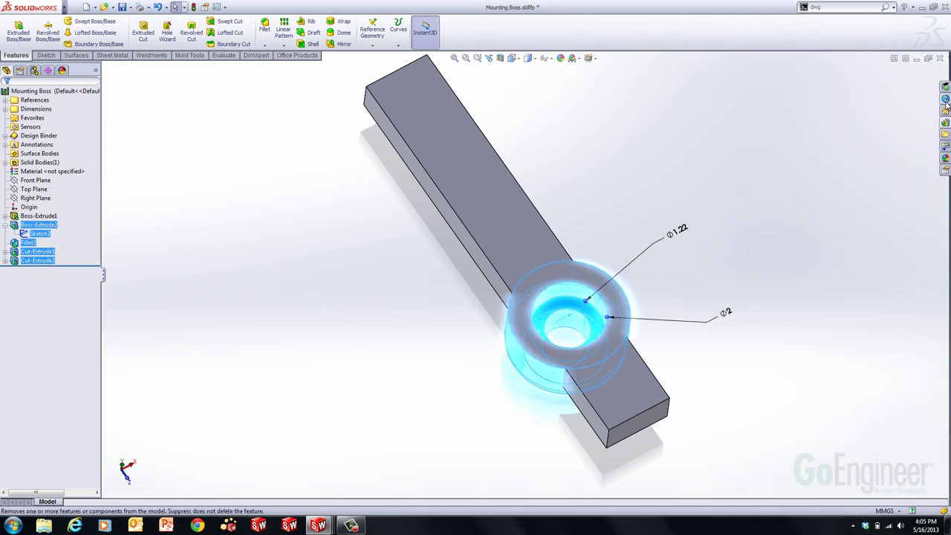
mouse_move(946, 98)
click(571, 200)
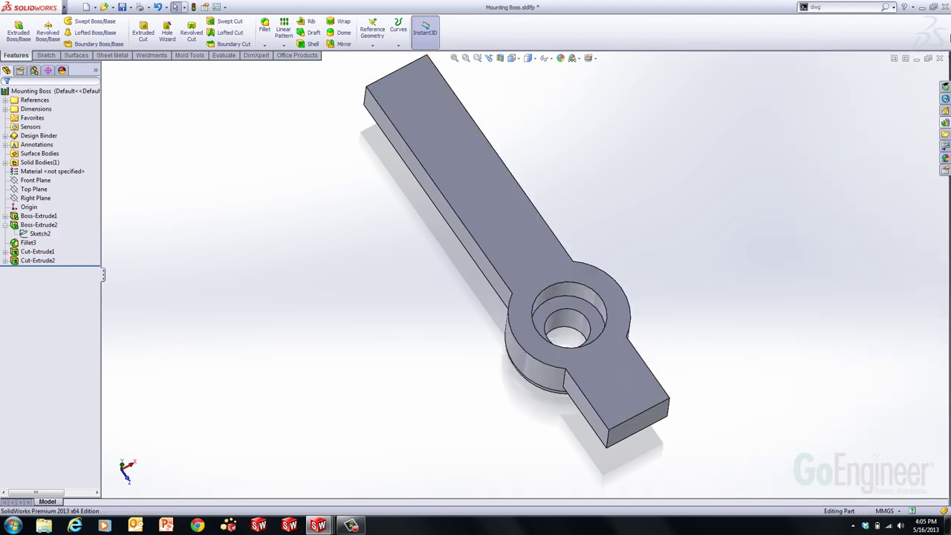
click(946, 122)
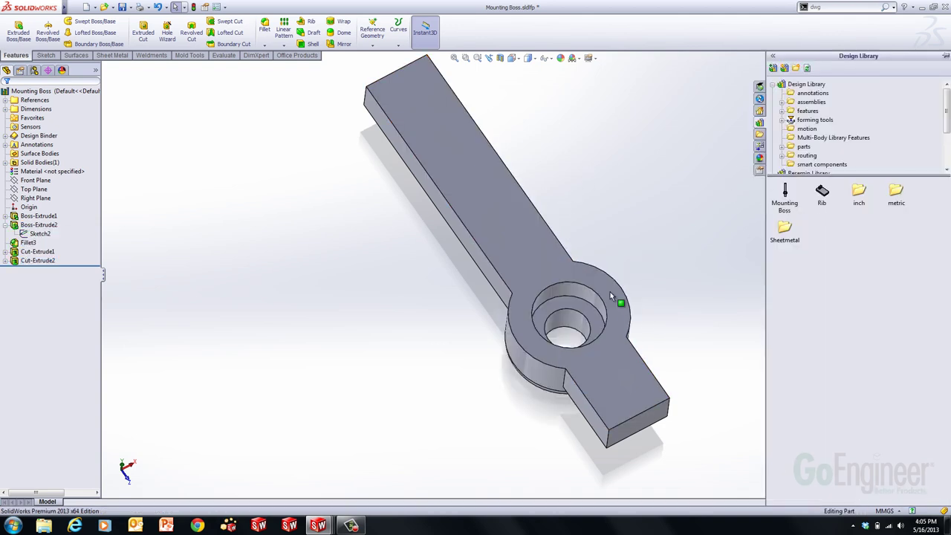
mouse_move(610, 291)
mouse_down()
mouse_move(586, 307)
mouse_move(599, 276)
mouse_up()
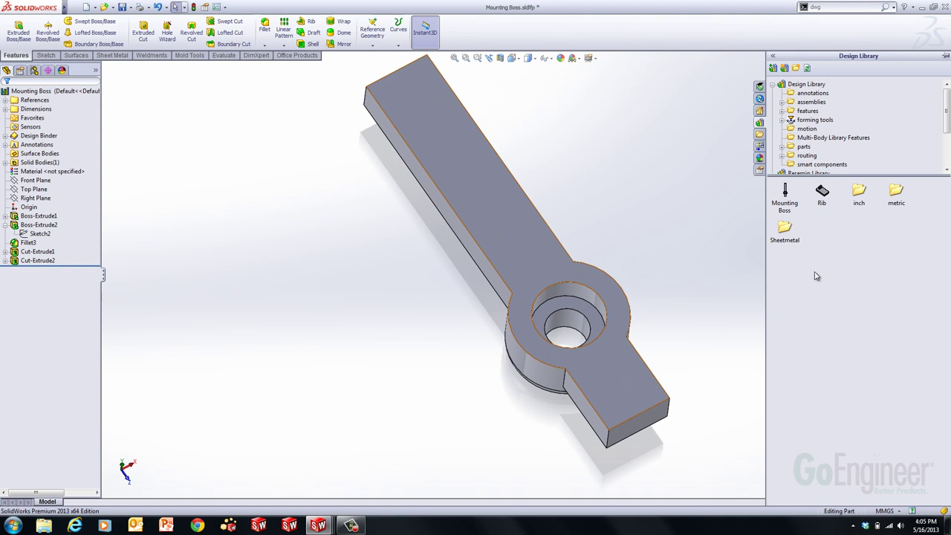
Close the Mounting Boss library feature file without saving its changes and return to Part1.
mouse_move(784, 194)
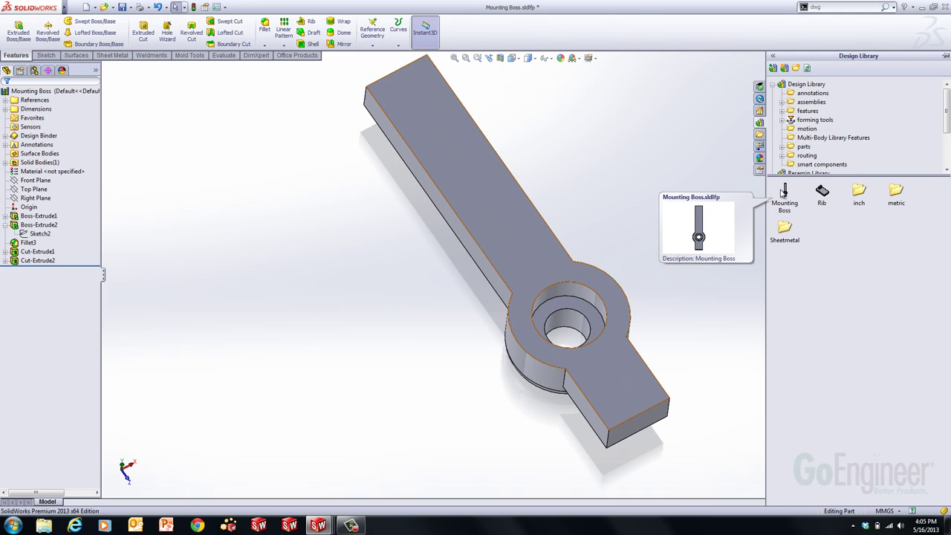
click(940, 58)
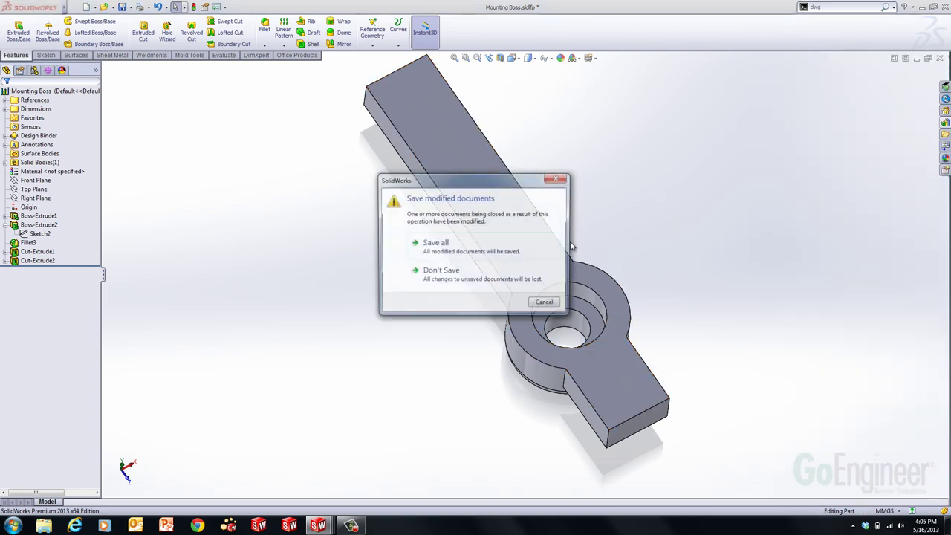
click(443, 271)
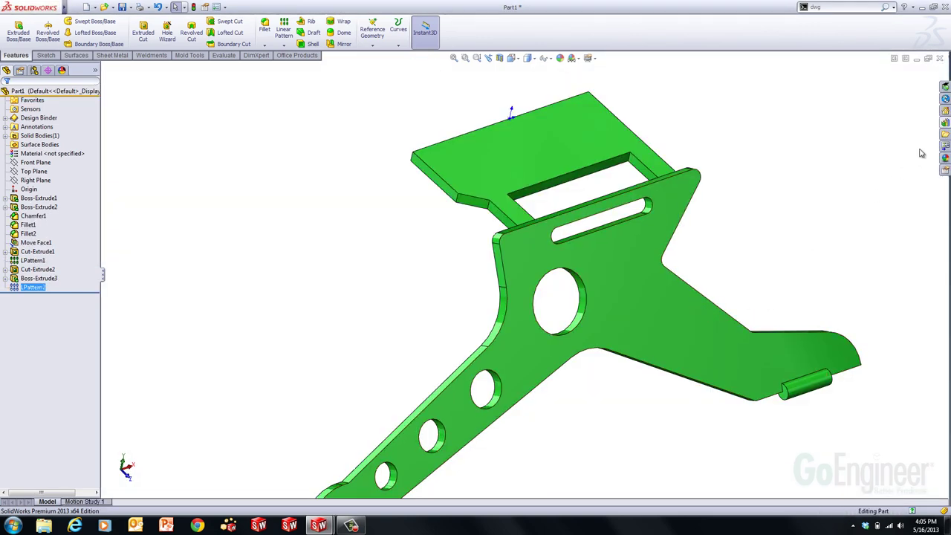
Insert the Mounting Boss library feature on the plate's upper face, referencing the narrow connecting arm's two side edges and the origin point.
click(946, 122)
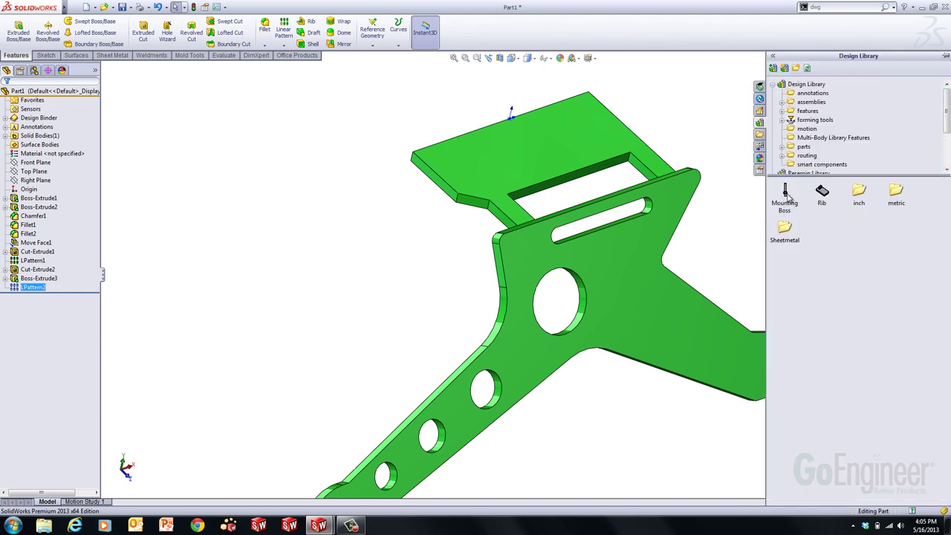
drag(786, 195, 494, 191)
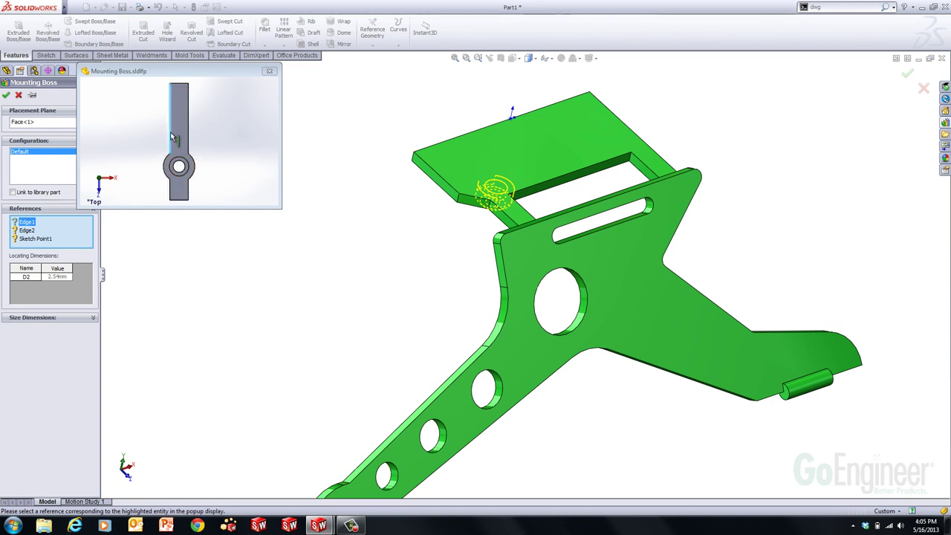
click(529, 229)
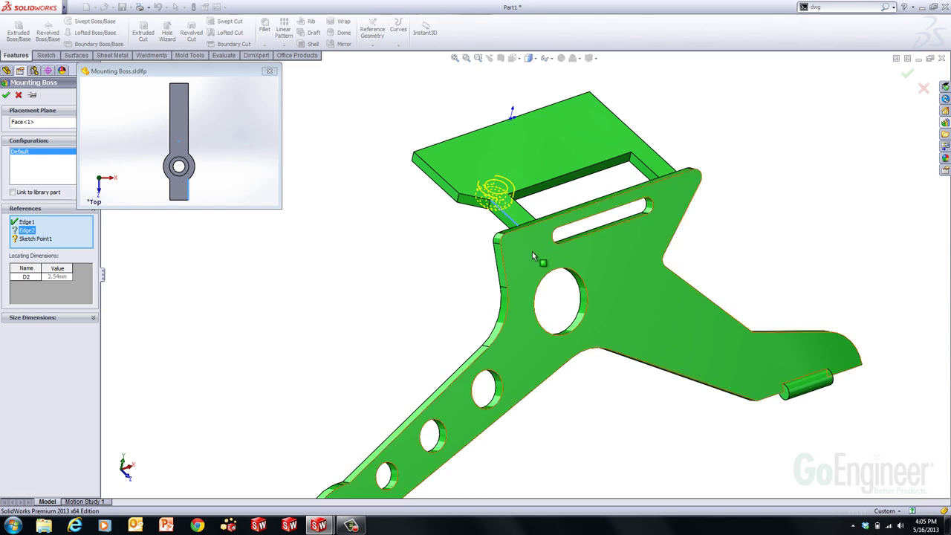
click(526, 218)
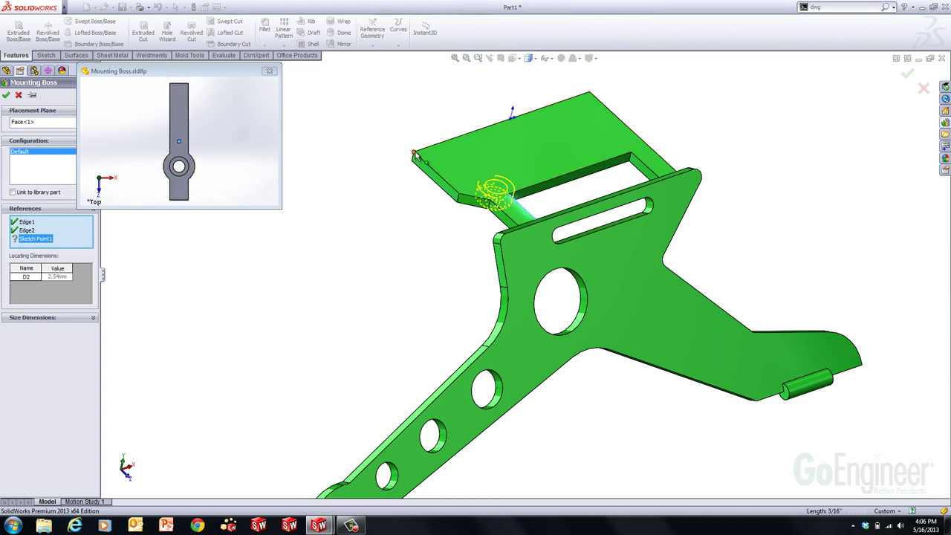
click(512, 114)
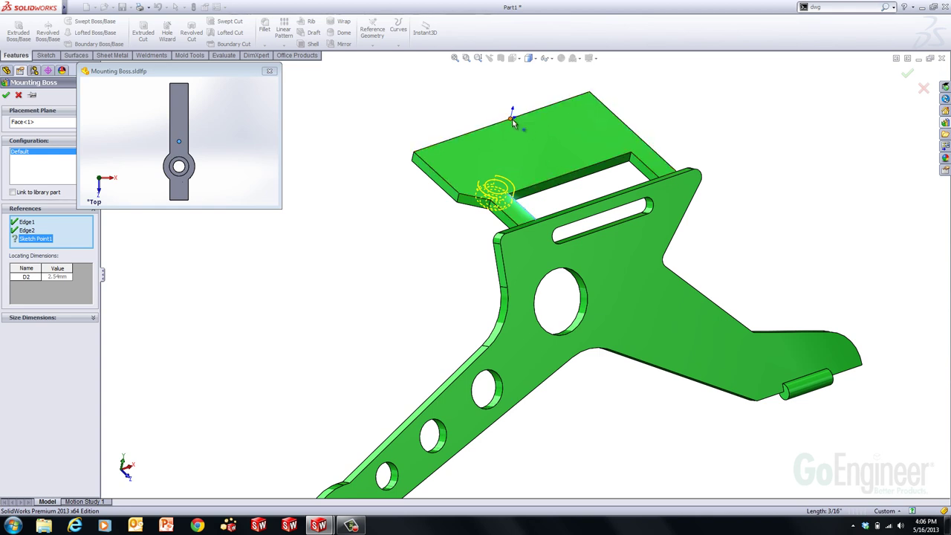
Set the Mounting Boss locating dimension D2 to 8.75 mm and accept the placement.
click(57, 278)
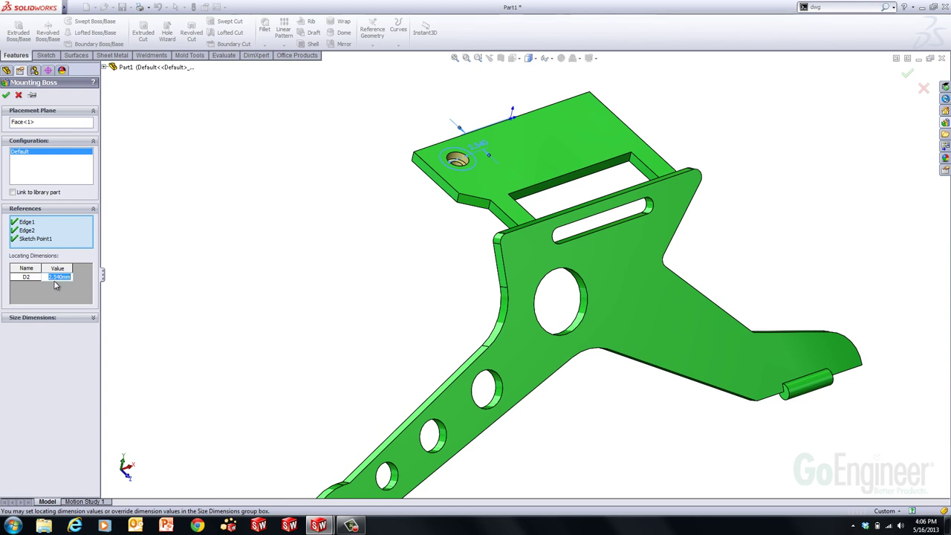
text(8.75)
key(Return)
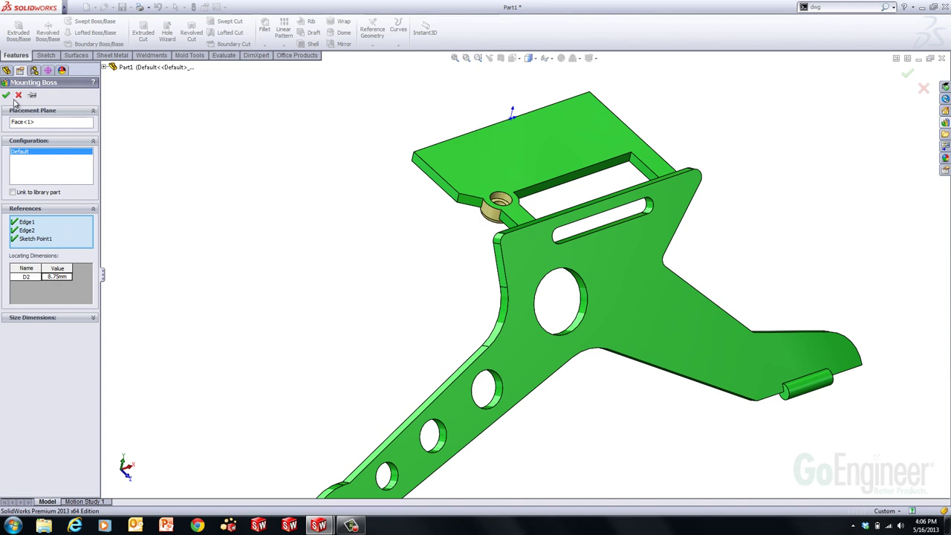
Open the Mounting Boss library feature from the Design Library and expand its Dimensions folder for inspection.
click(945, 124)
right_click(788, 205)
click(801, 206)
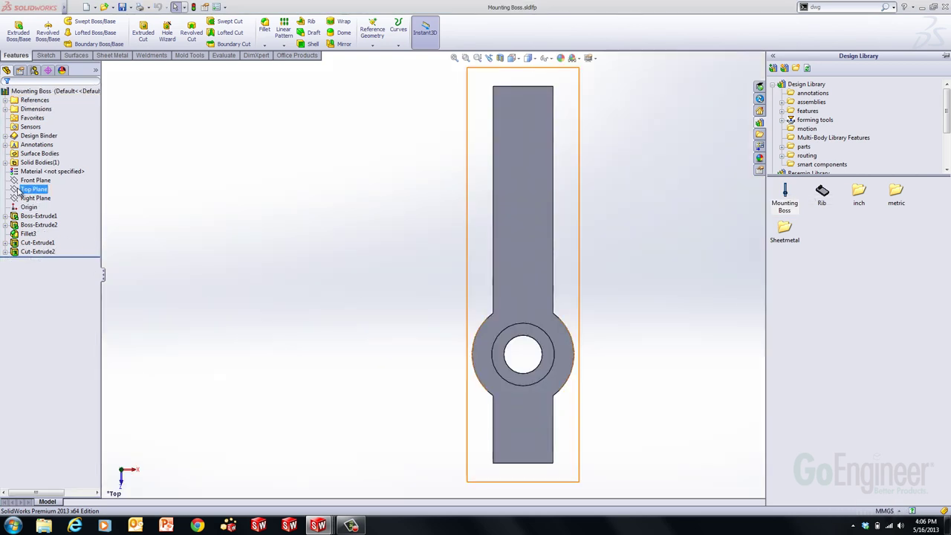
click(12, 145)
click(35, 101)
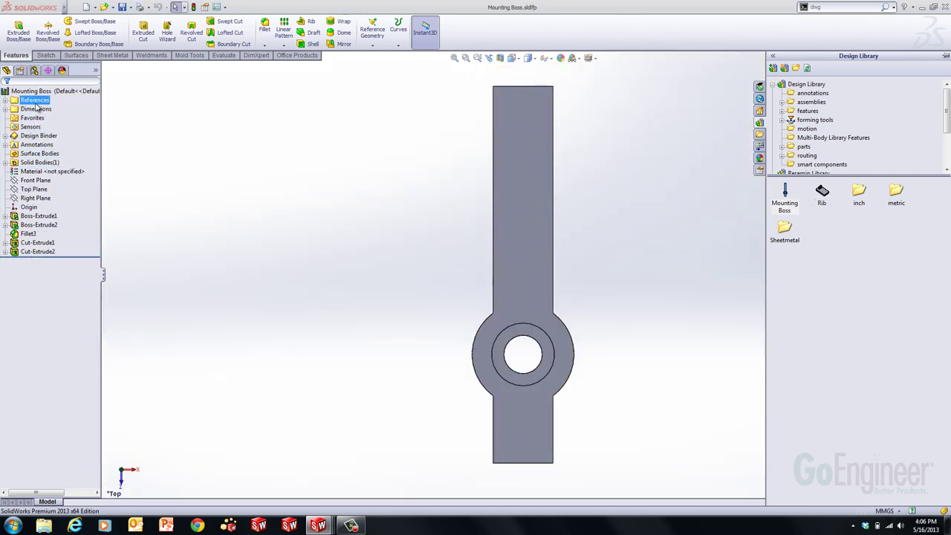
click(35, 109)
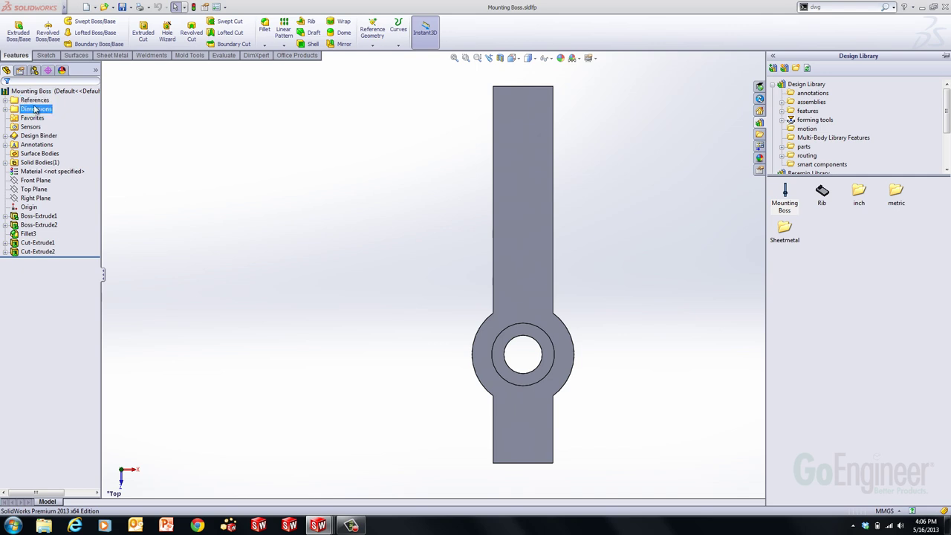
click(5, 110)
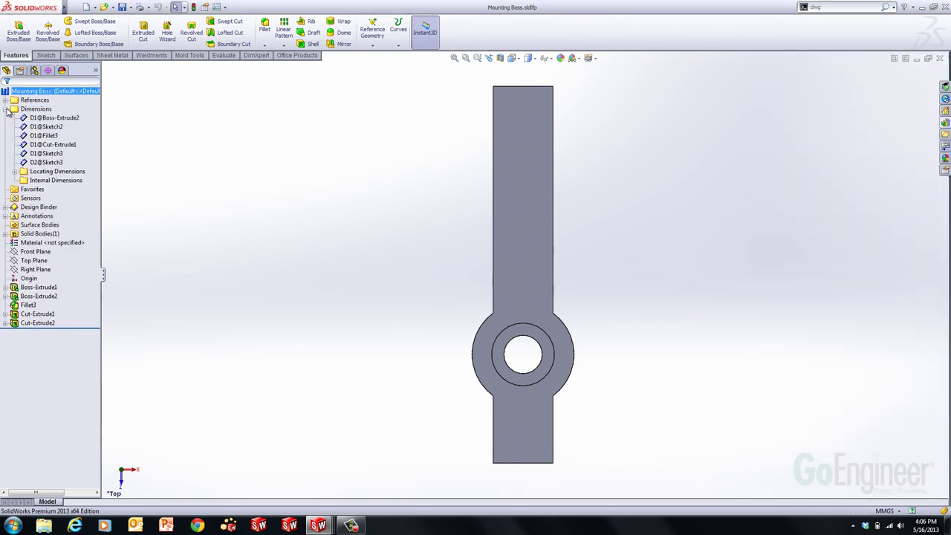
Examine how the Mounting Boss dimensions are sorted into locating and internal dimensions, including D2@Sketch2, and close the file.
click(60, 173)
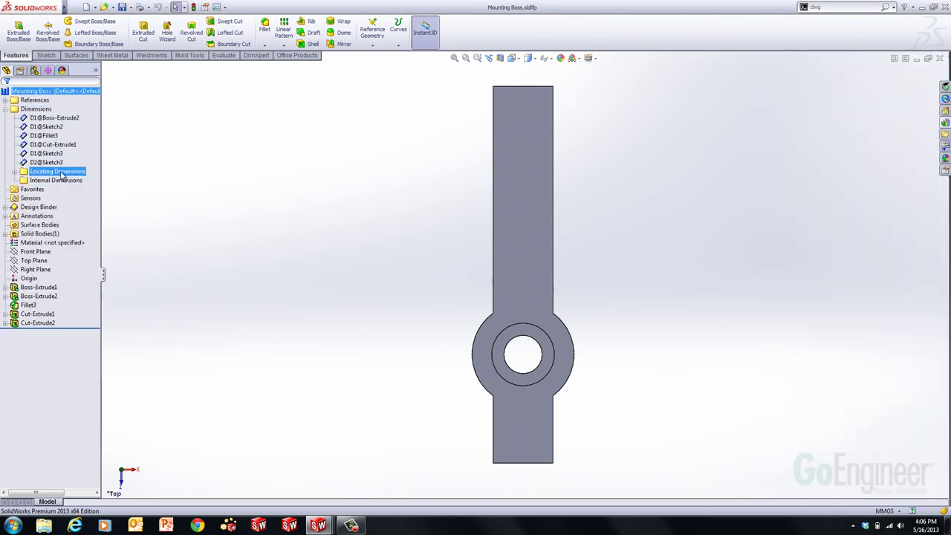
click(15, 173)
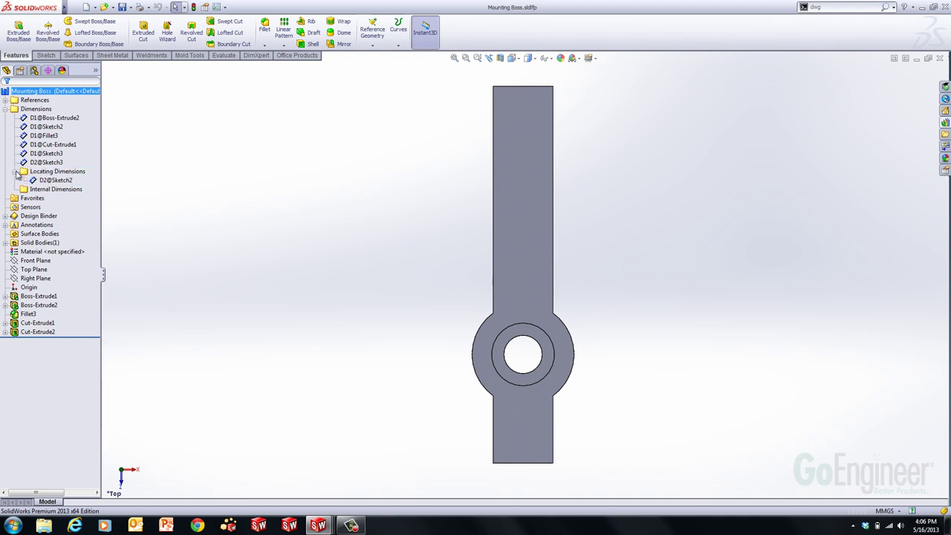
click(56, 189)
click(40, 183)
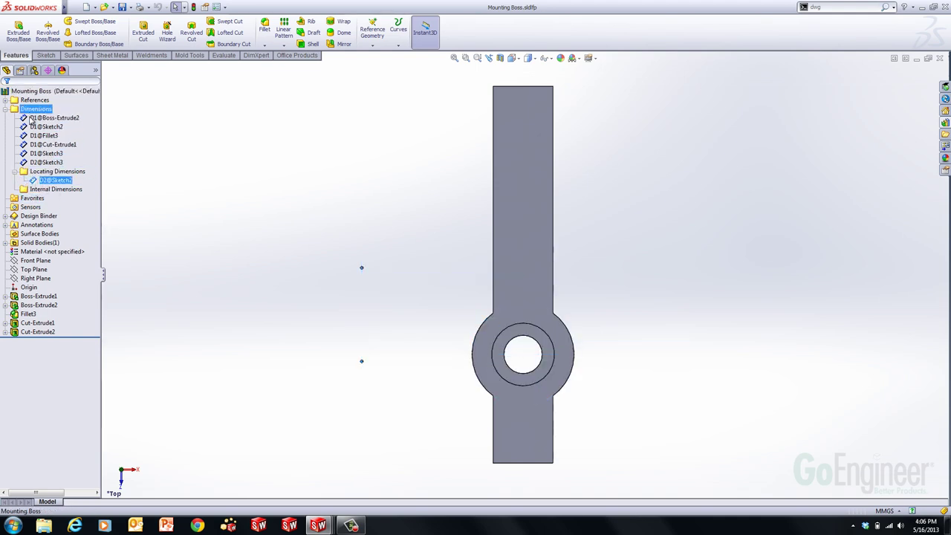
click(37, 162)
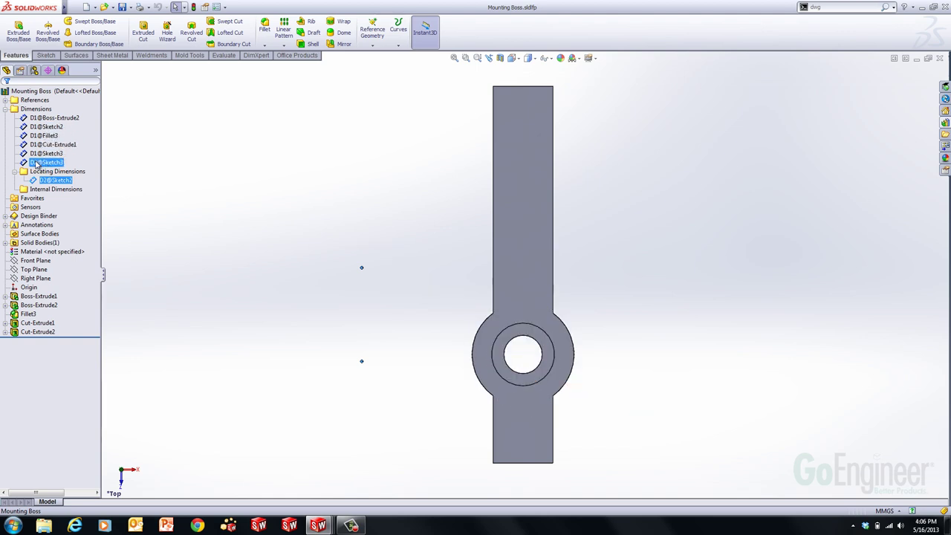
click(47, 173)
click(940, 58)
Open the inserted Mounting Boss for editing to review its references and locating dimension, accept it unchanged, and inspect the boss from below.
click(32, 297)
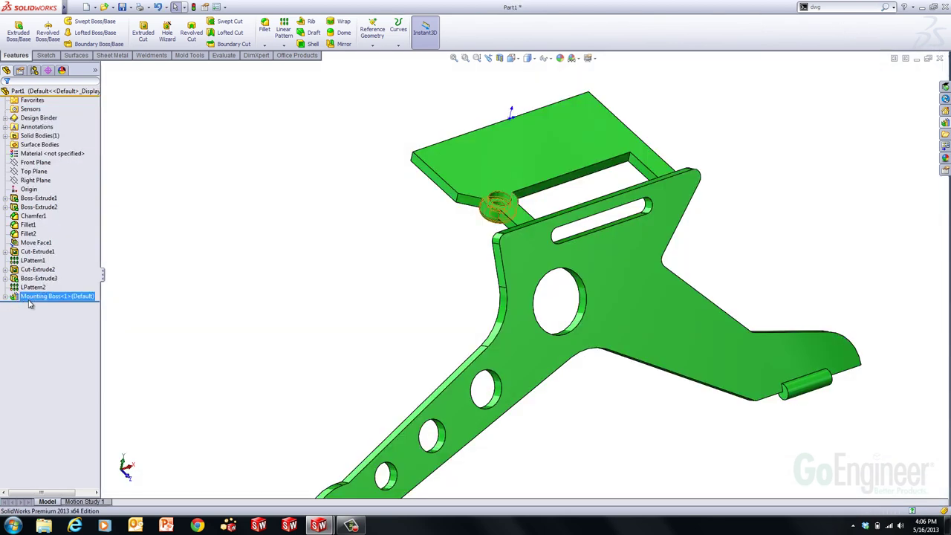
right_click(30, 304)
click(25, 297)
right_click(26, 296)
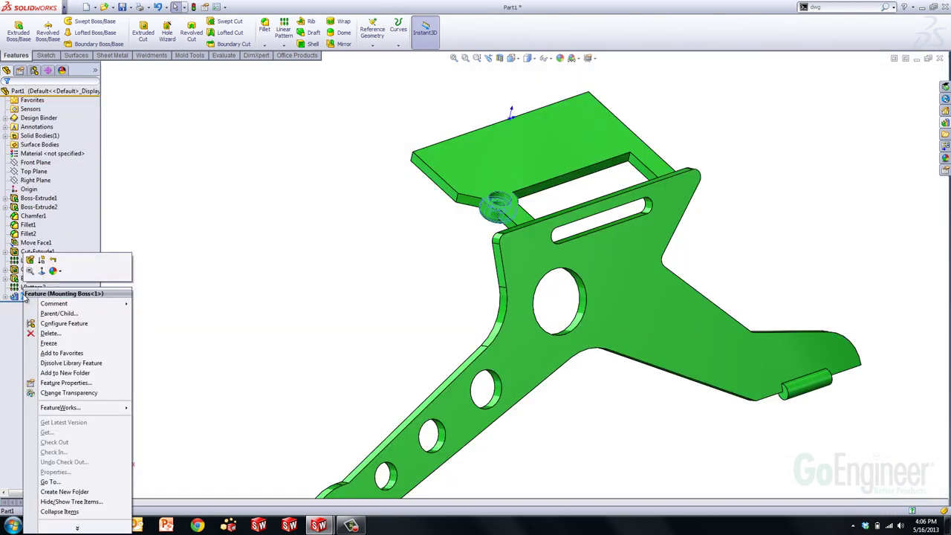
click(30, 259)
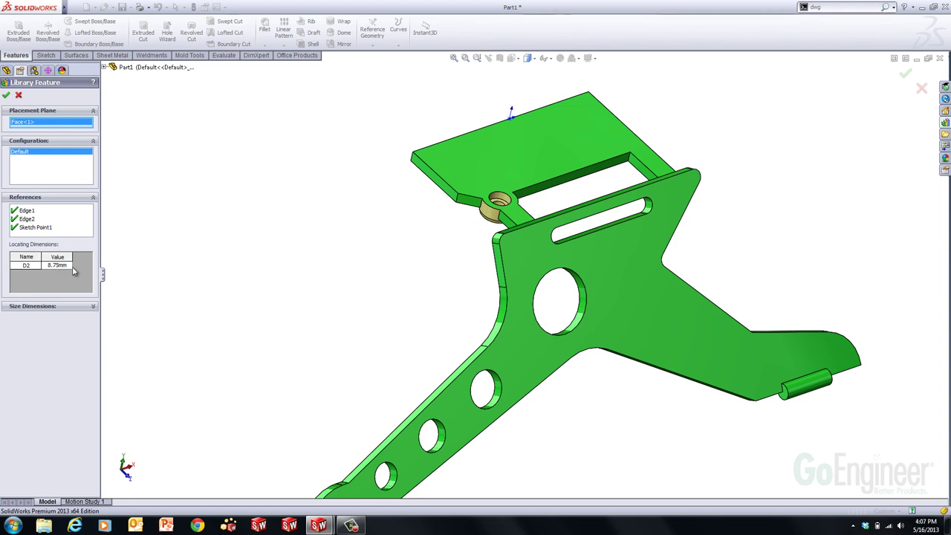
click(6, 95)
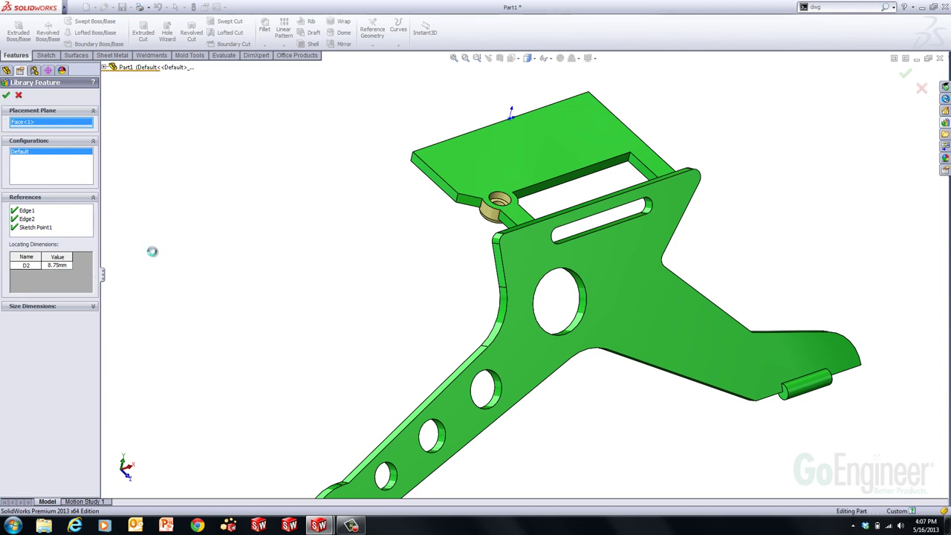
middle_drag(384, 322, 510, 245)
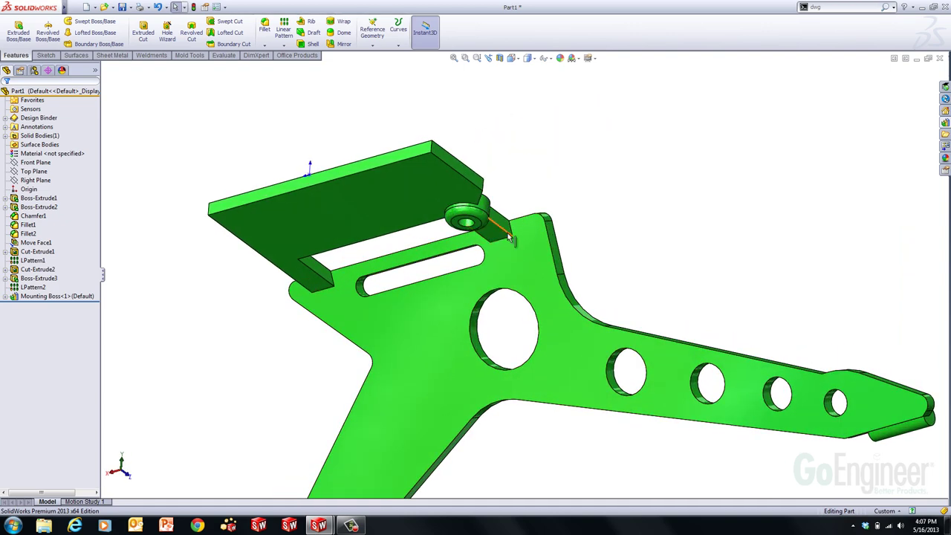
Create a reference plane perpendicular to the short lower edge of the connecting arm beside the Mounting Boss, passing through the edge's midpoint.
scroll(500, 249, down, 1)
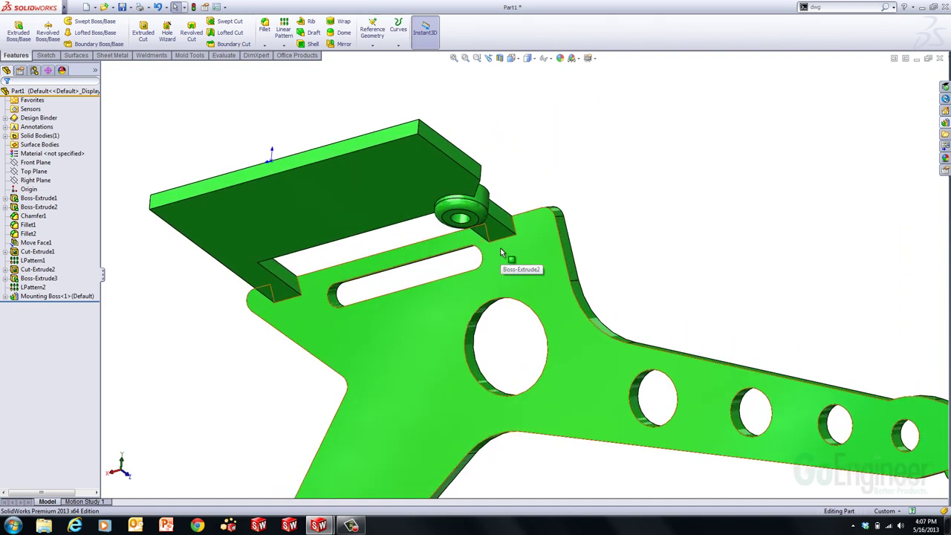
key(s)
click(521, 269)
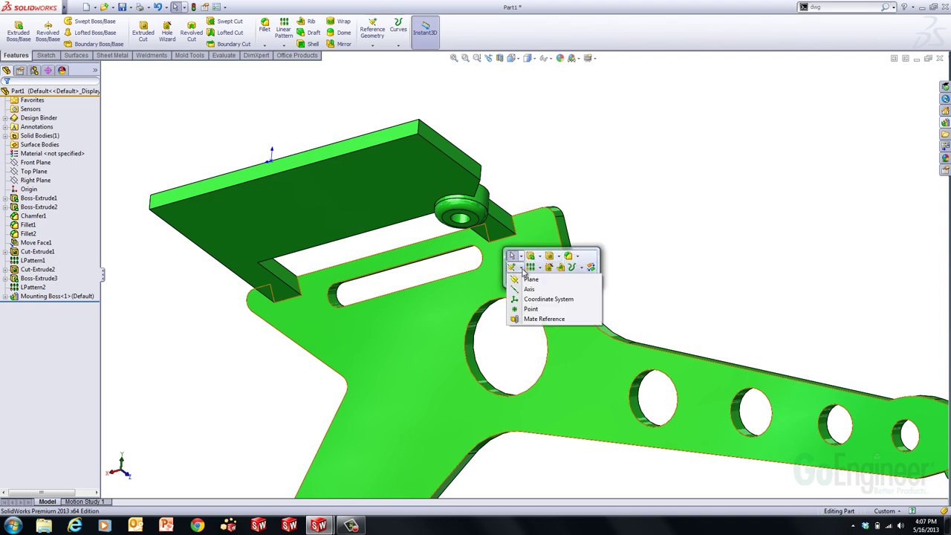
click(530, 279)
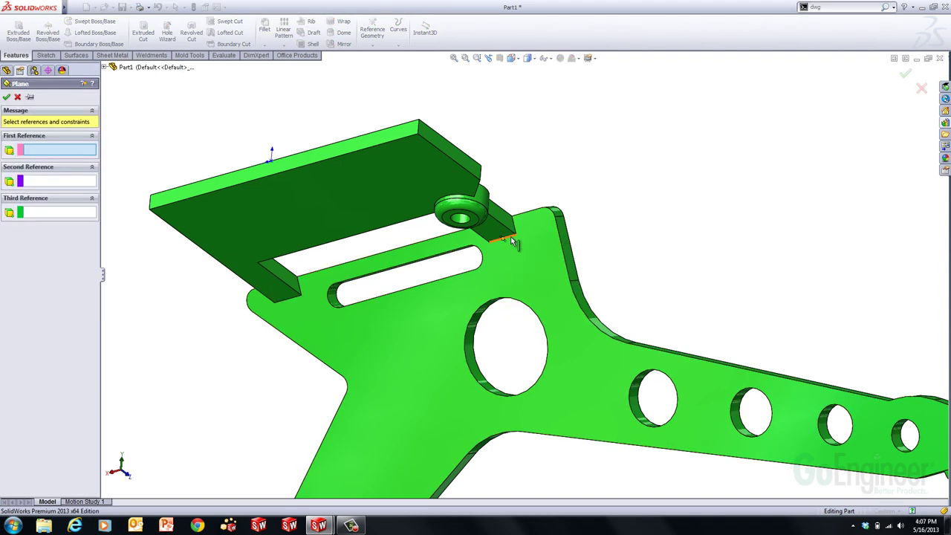
click(511, 241)
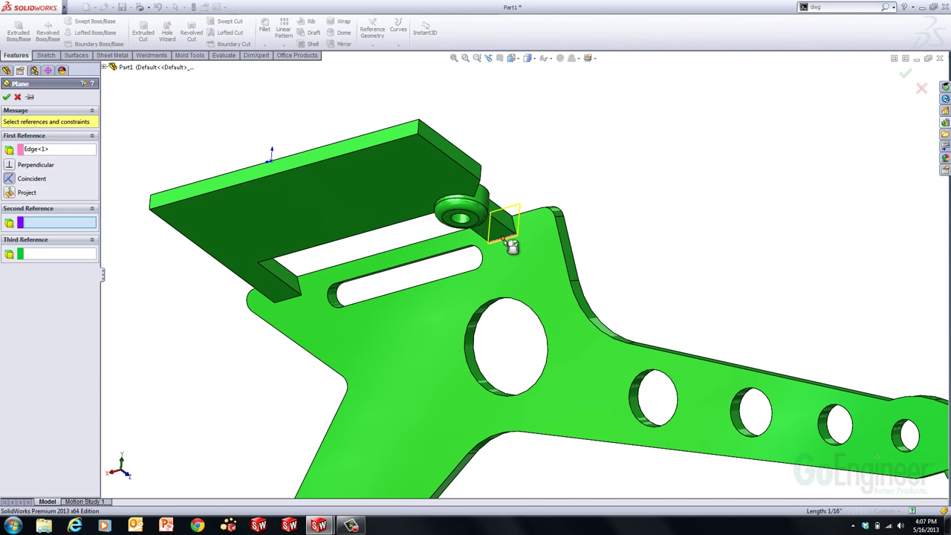
click(511, 240)
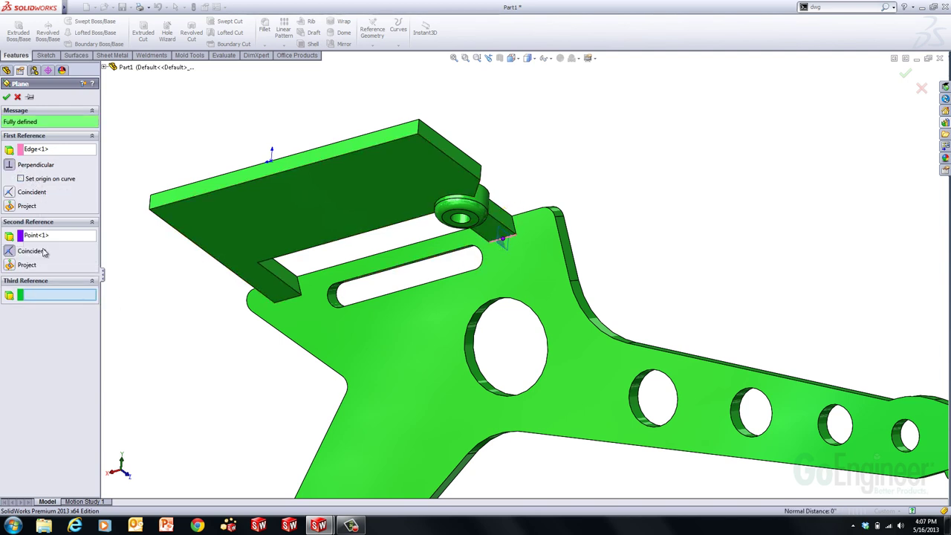
click(6, 97)
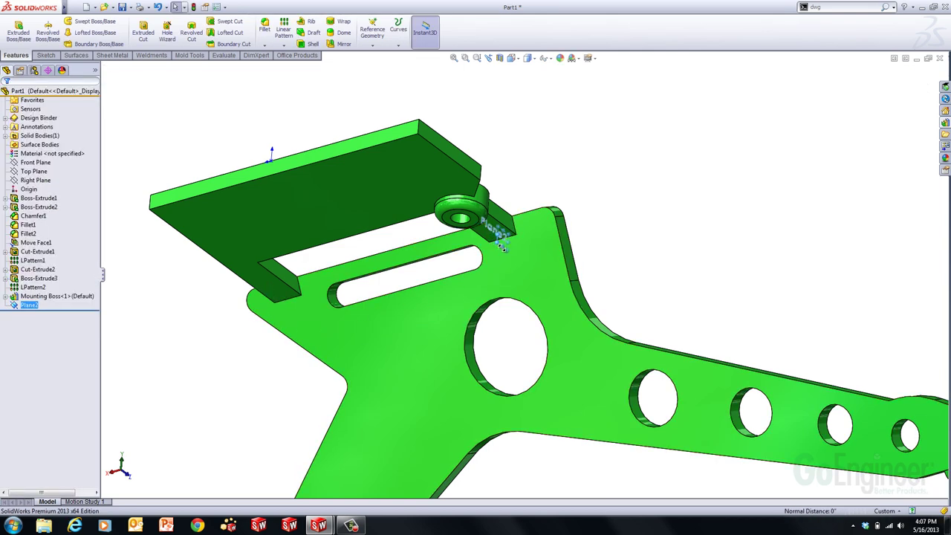
Start a sketch on the new plane and draw a line sloping about 34° from the plate's underside to the leg's inner face.
click(504, 251)
click(540, 216)
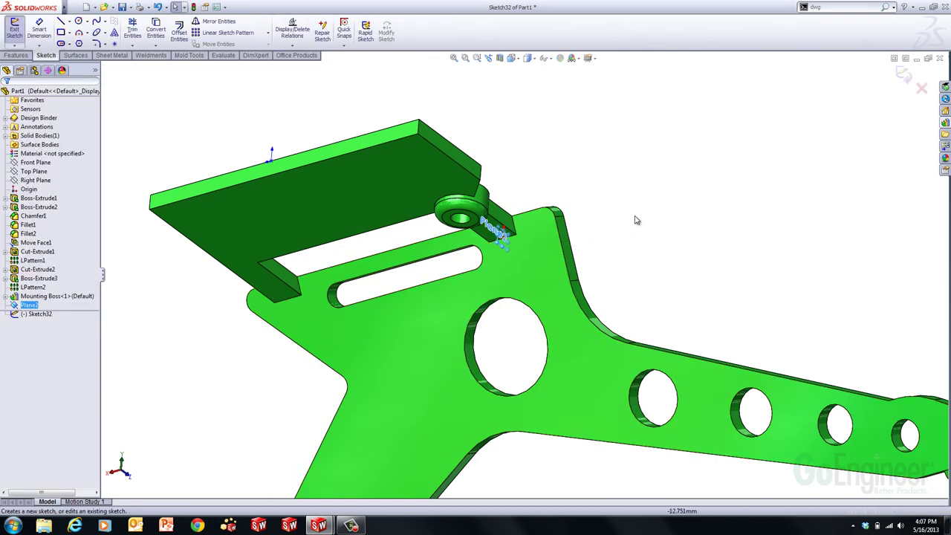
click(724, 278)
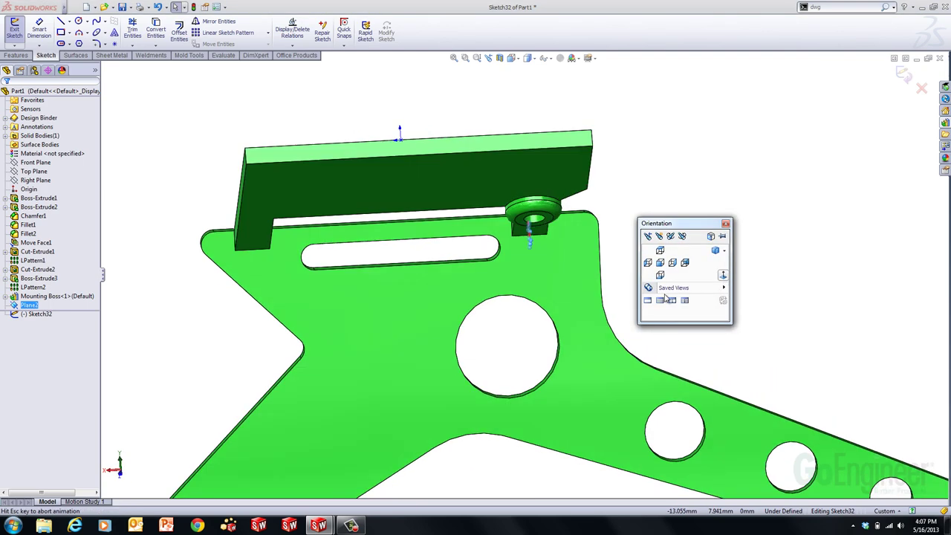
key(s)
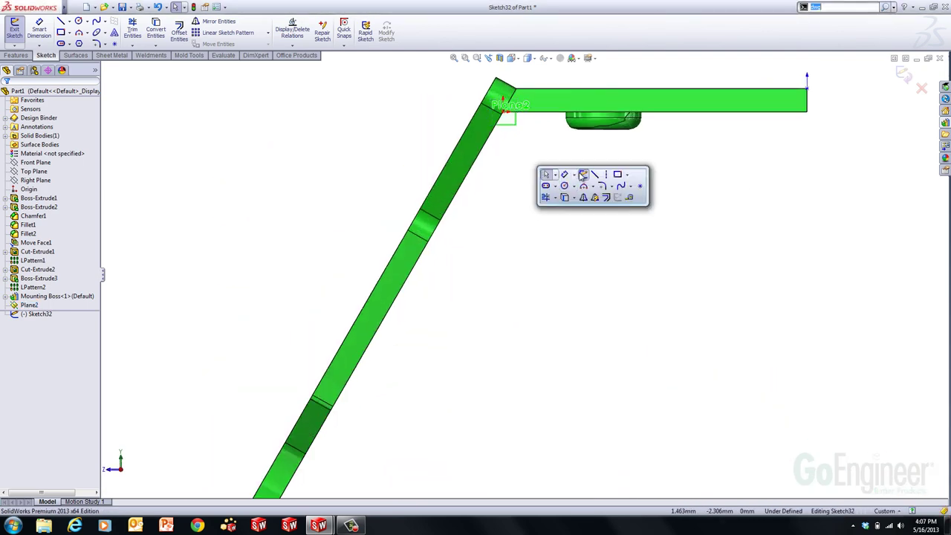
click(595, 175)
click(541, 113)
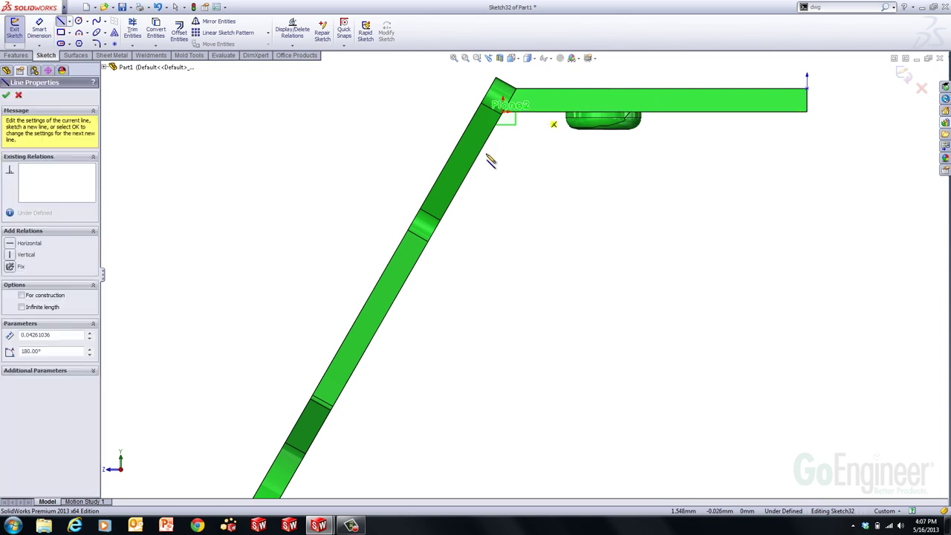
click(480, 153)
key(Escape)
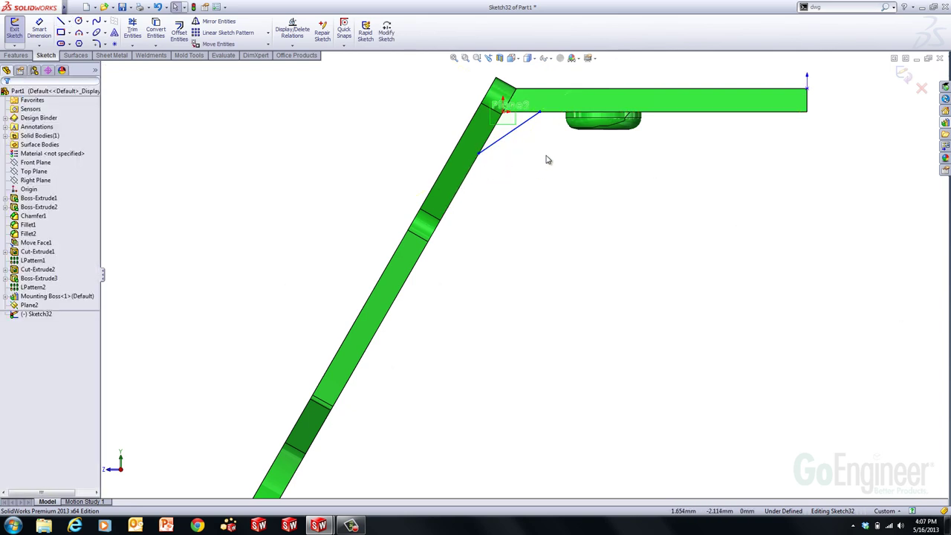
Dimension the angle between the sloped line and the plate's underside as 20°.
scroll(552, 117, down, 3)
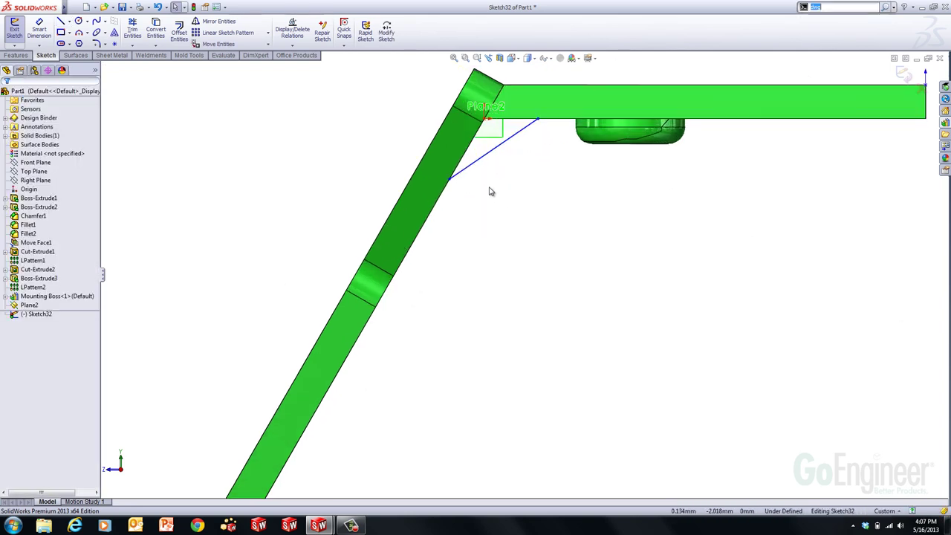
key(s)
click(519, 195)
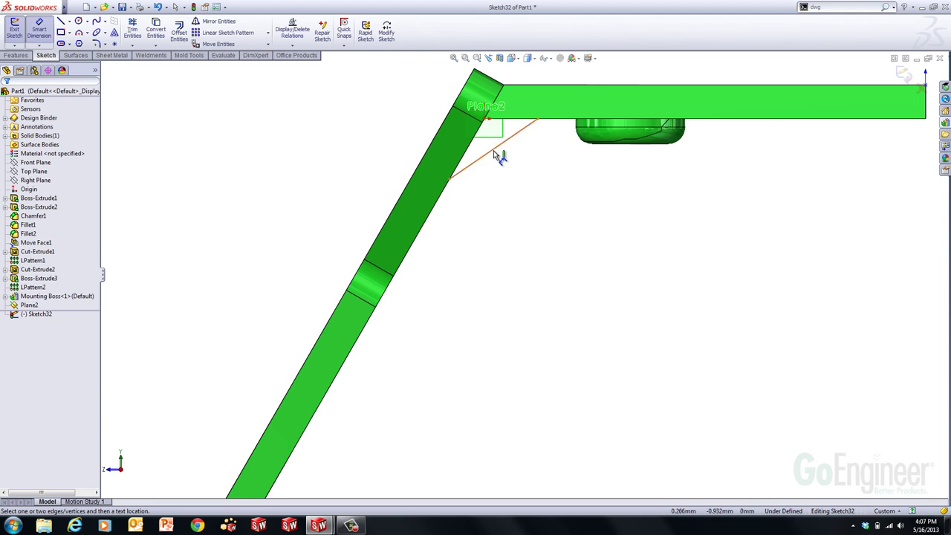
click(496, 149)
click(531, 125)
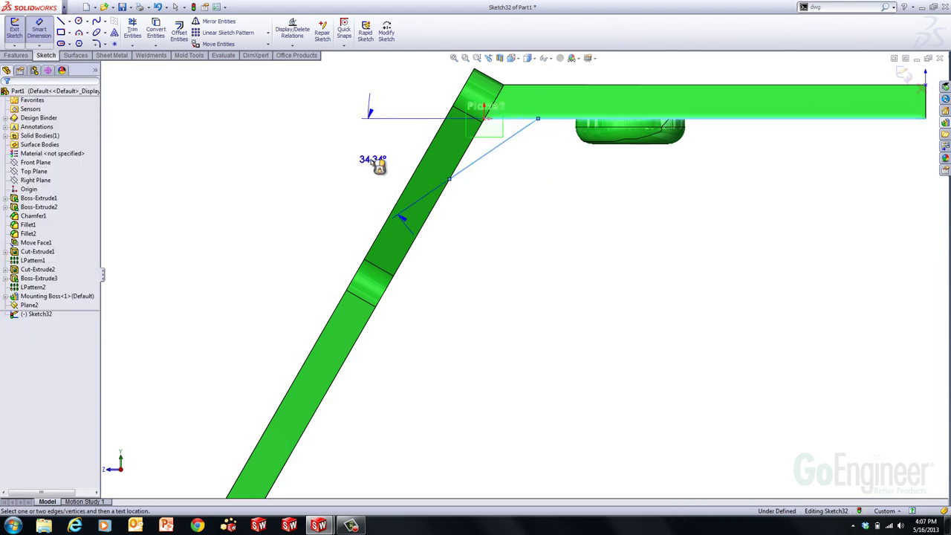
click(372, 159)
text(20)
key(Return)
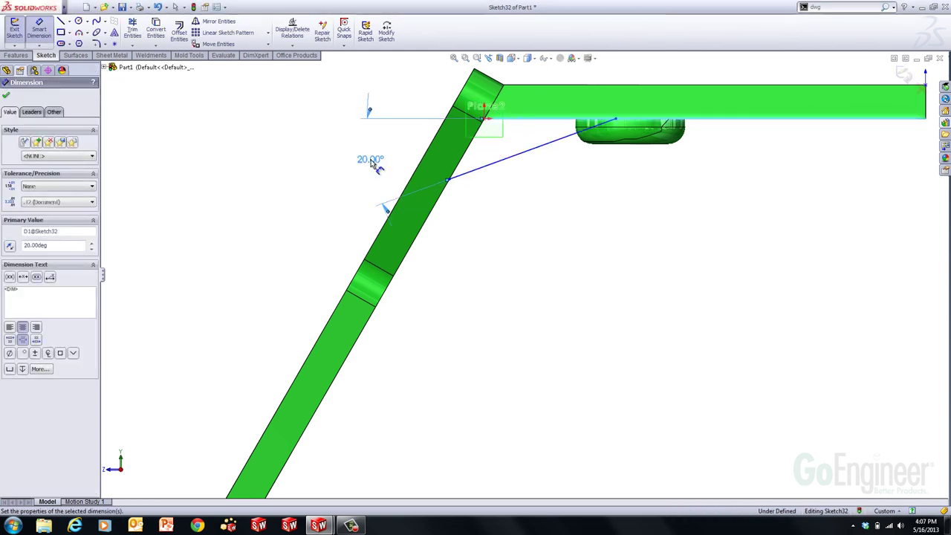
Dimension the horizontal distance between the sloped line's endpoints as 2.5 mm.
click(508, 164)
click(496, 273)
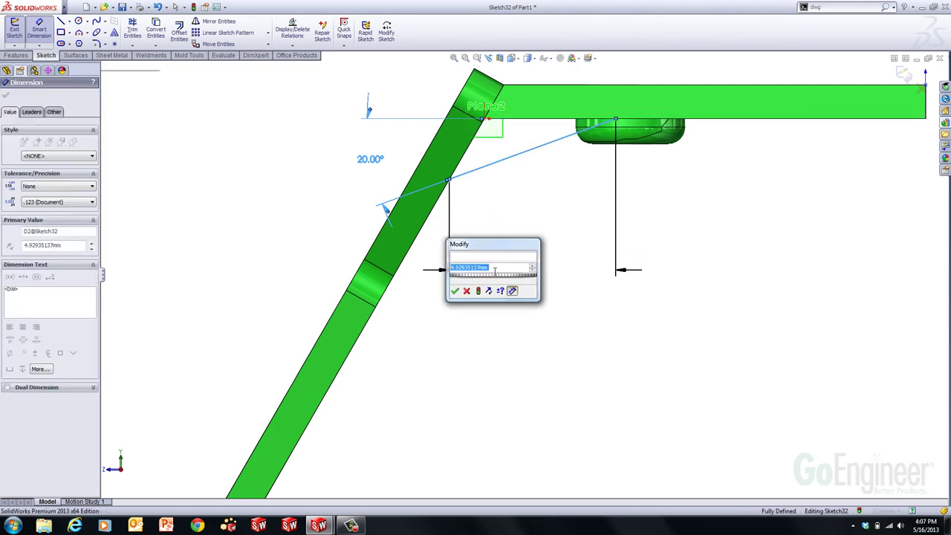
text(2.5)
key(Return)
key(Escape)
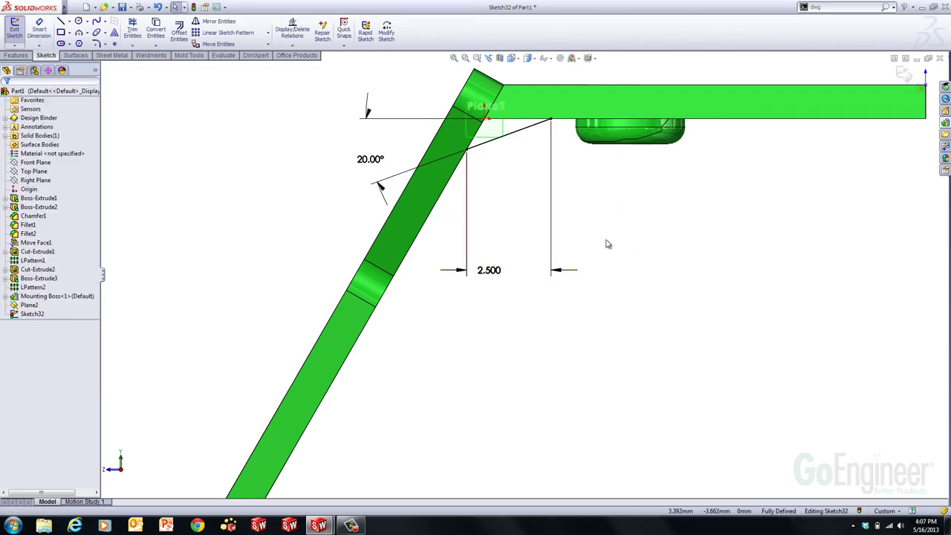
Create a rib from the sloped line, 0.75 mm thick on both sides, parallel to the sketch, with a 1° outward draft.
mouse_move(588, 251)
middle_down()
mouse_move(555, 234)
mouse_move(607, 255)
middle_up()
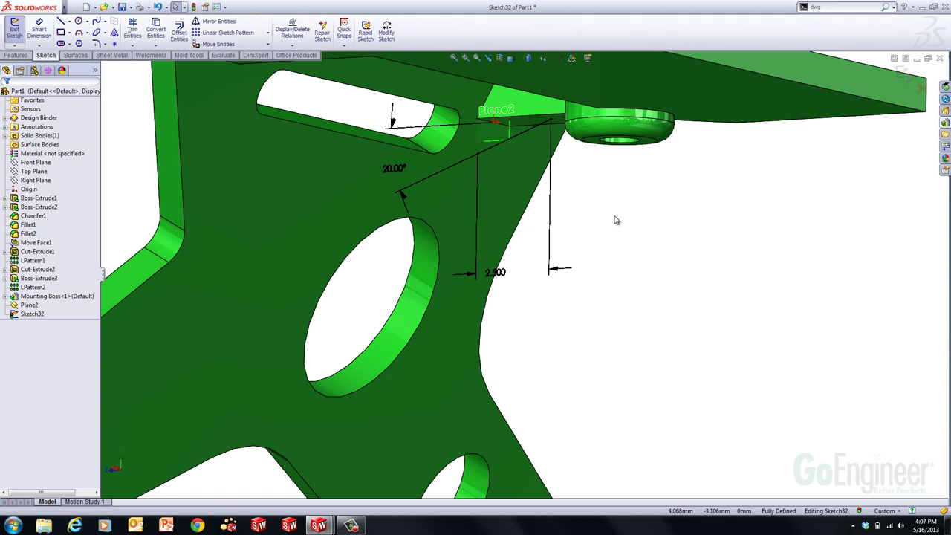
key(s)
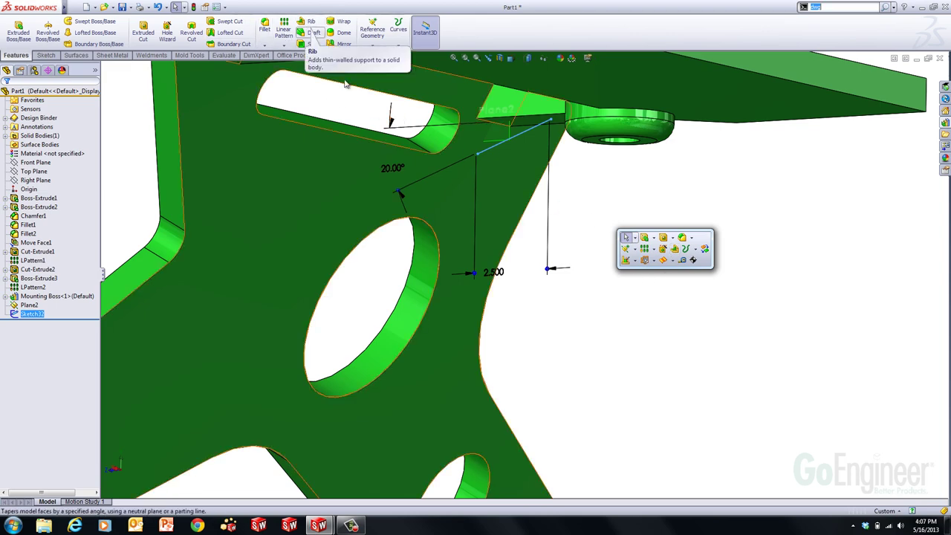
click(664, 255)
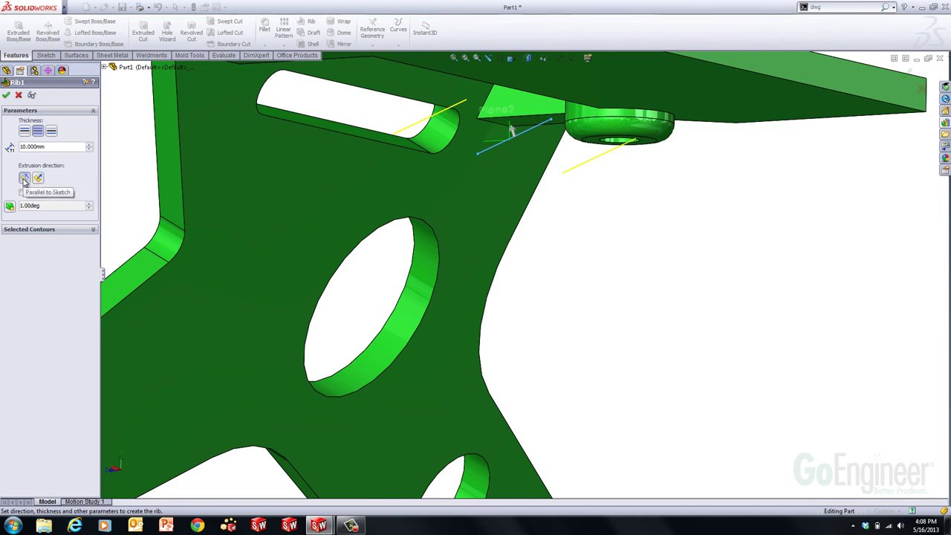
click(5, 148)
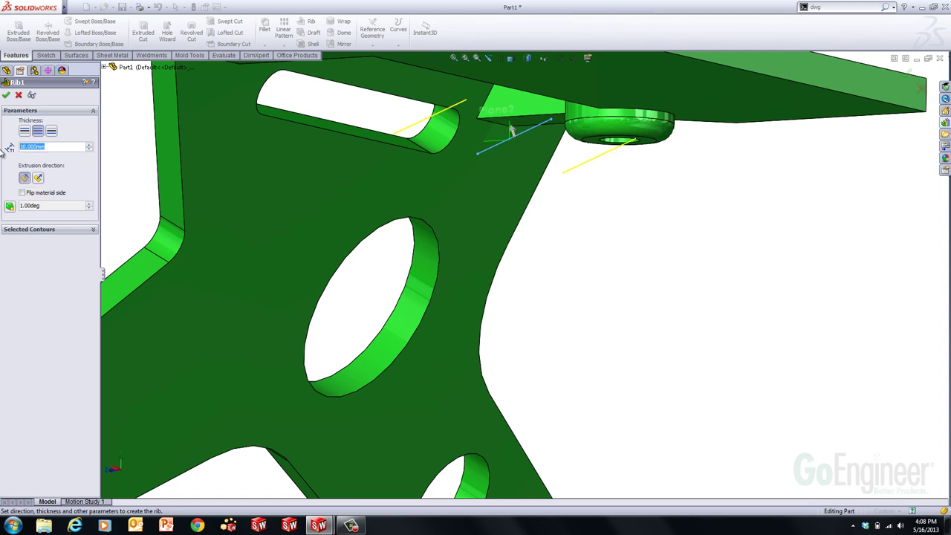
text(0.75)
key(Return)
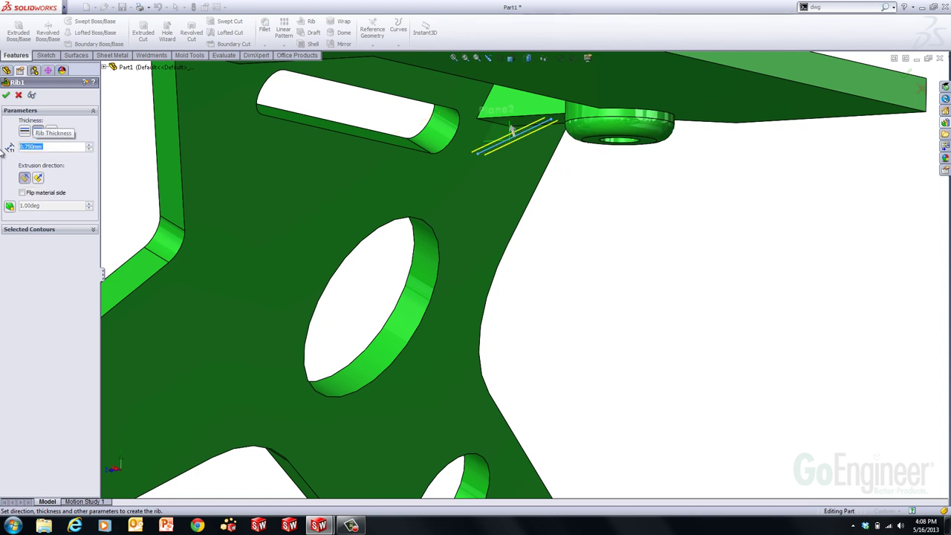
click(10, 208)
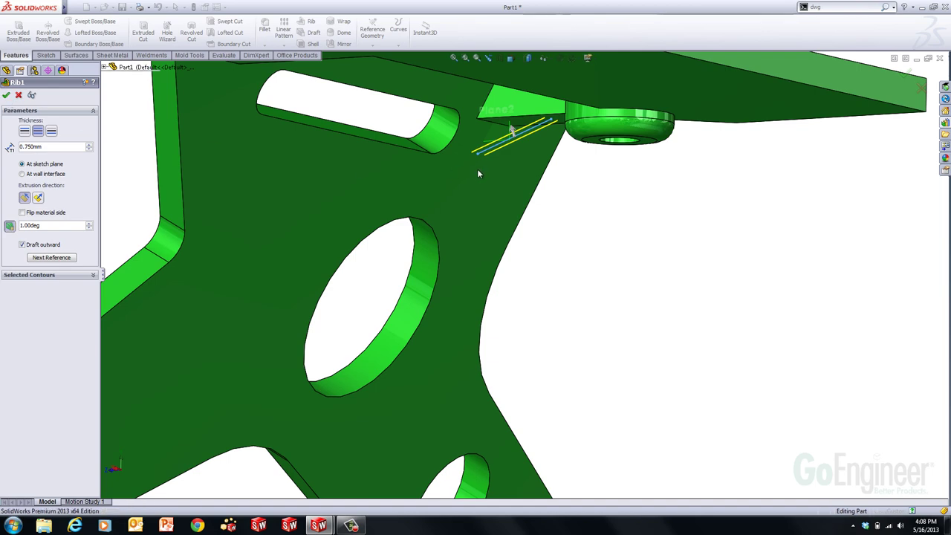
key(Return)
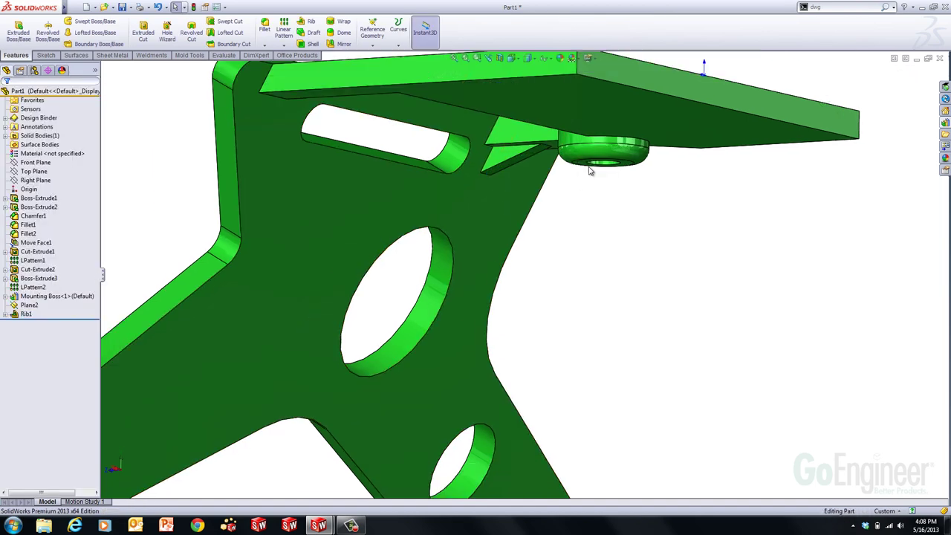
Mirror the Mounting Boss and the rib about the Right Plane.
middle_drag(569, 206, 548, 186)
key(s)
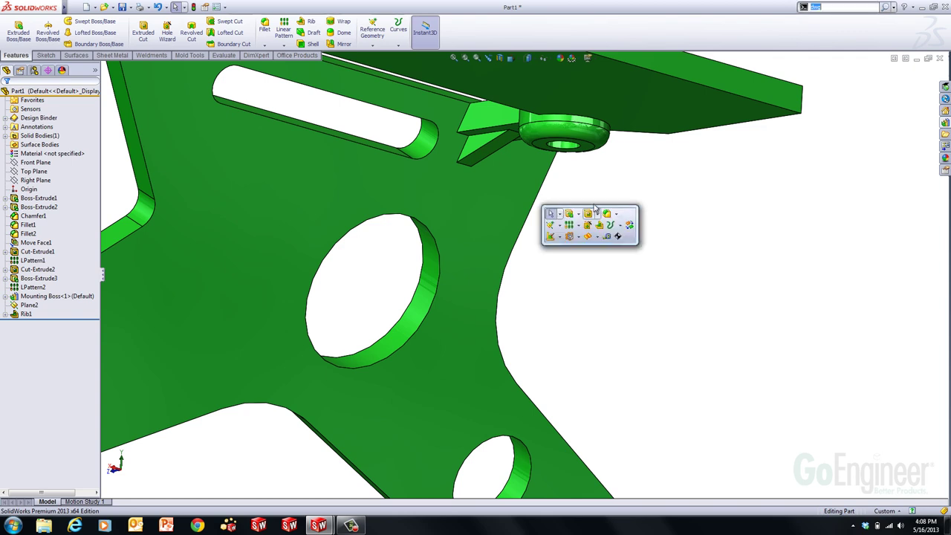
click(617, 214)
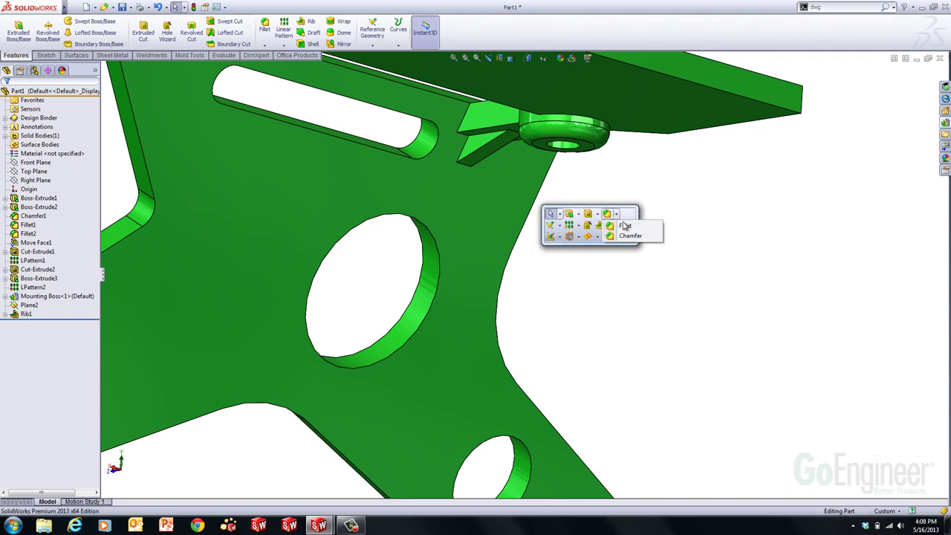
click(579, 226)
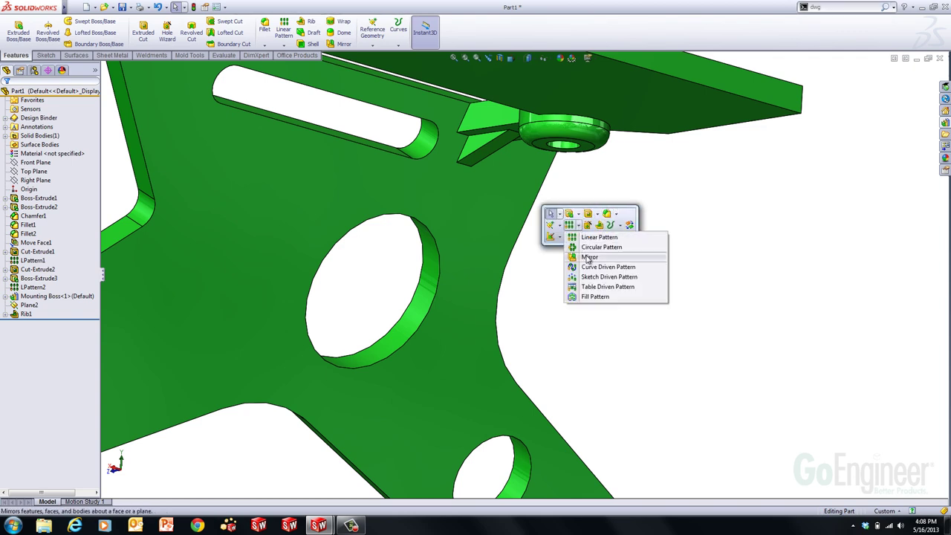
click(589, 257)
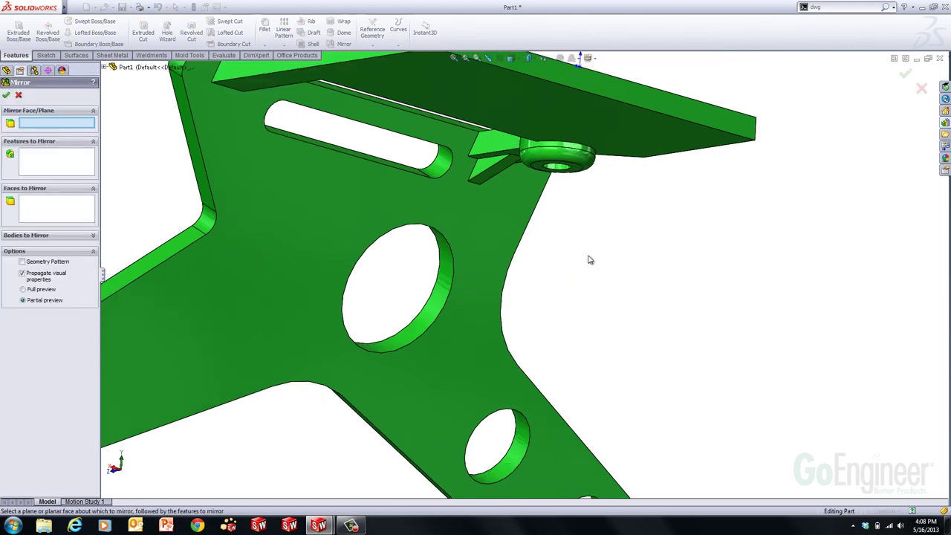
click(105, 67)
click(143, 156)
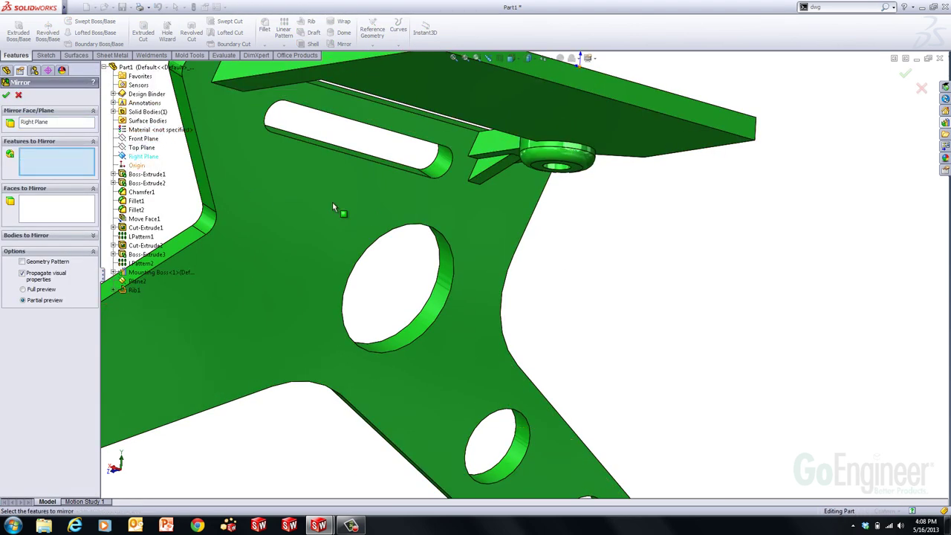
scroll(332, 201, up, 5)
middle_drag(440, 218, 445, 282)
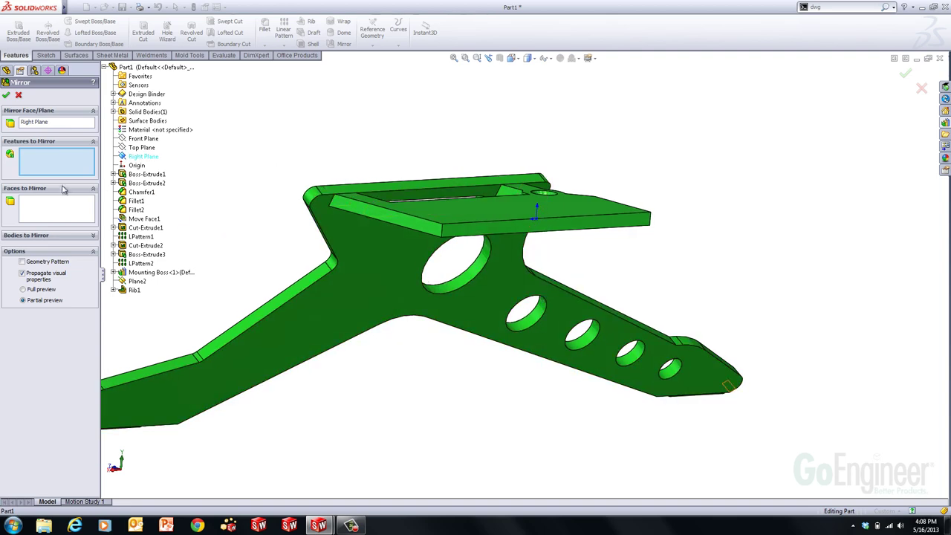
click(60, 199)
middle_drag(349, 195, 446, 215)
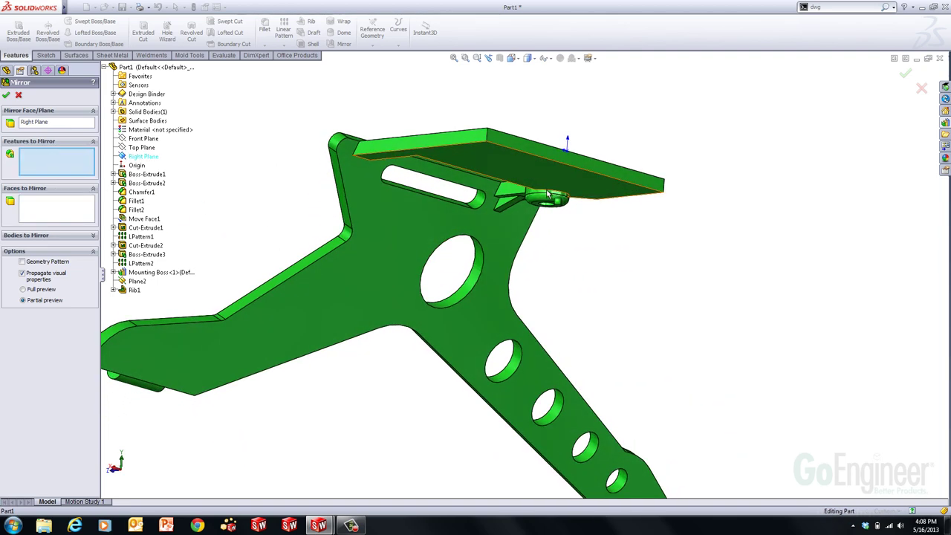
click(511, 211)
key(Return)
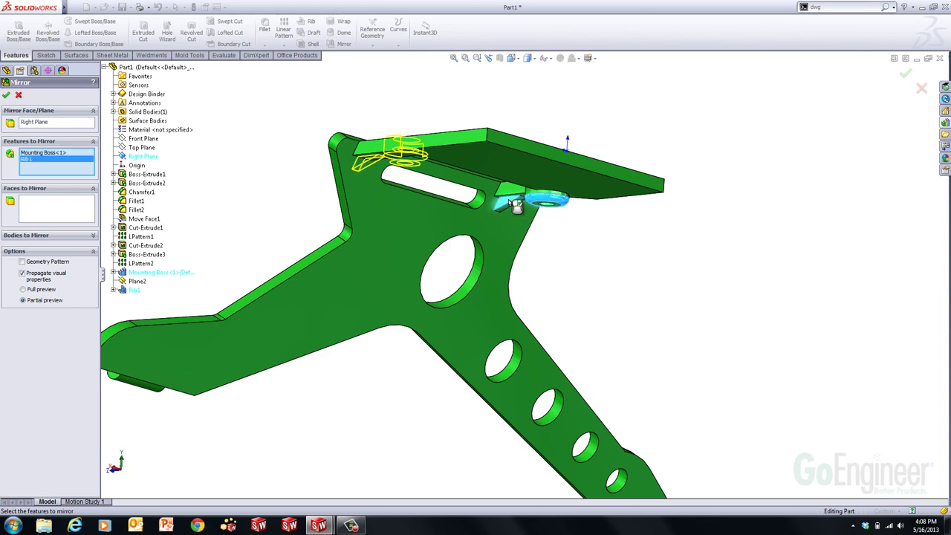
click(600, 268)
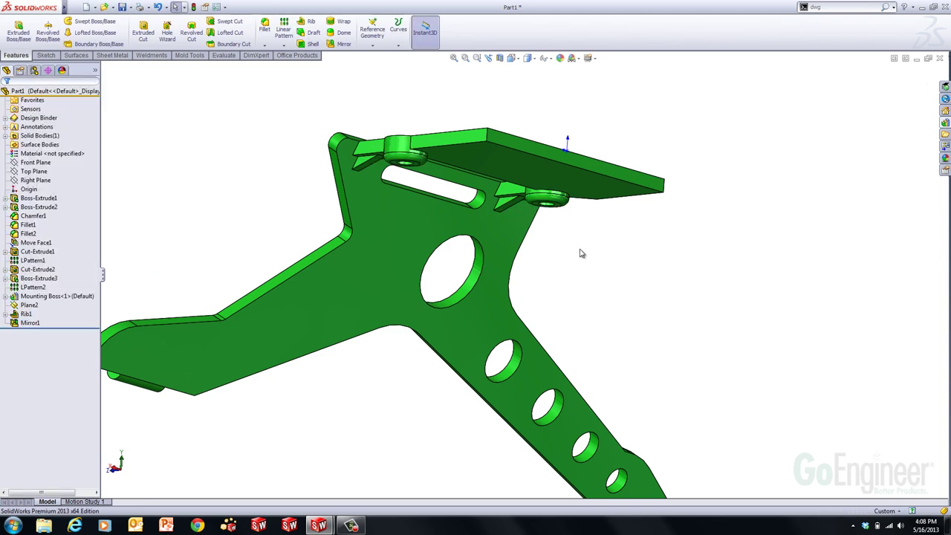
Mirror the whole solid body about the plate's free end face, with the solids merged into one body.
key(s)
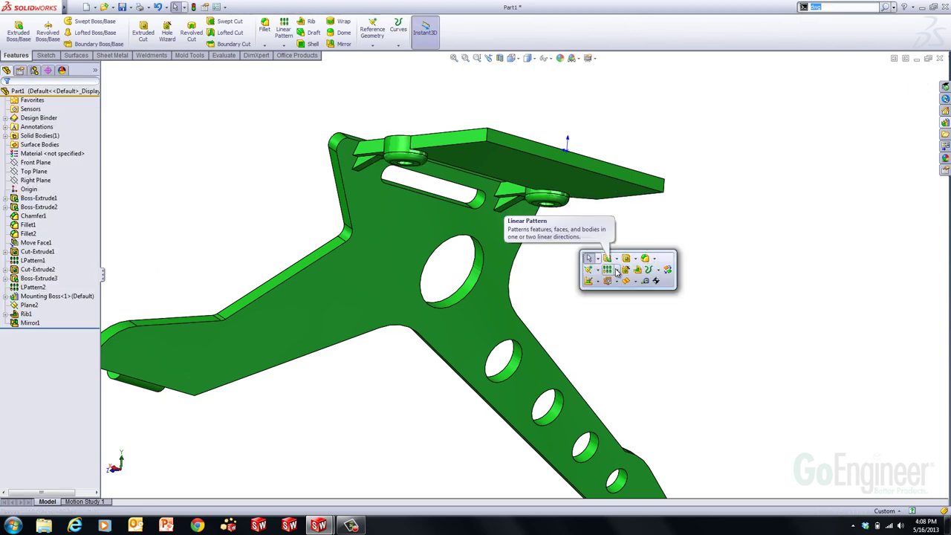
click(616, 272)
click(618, 303)
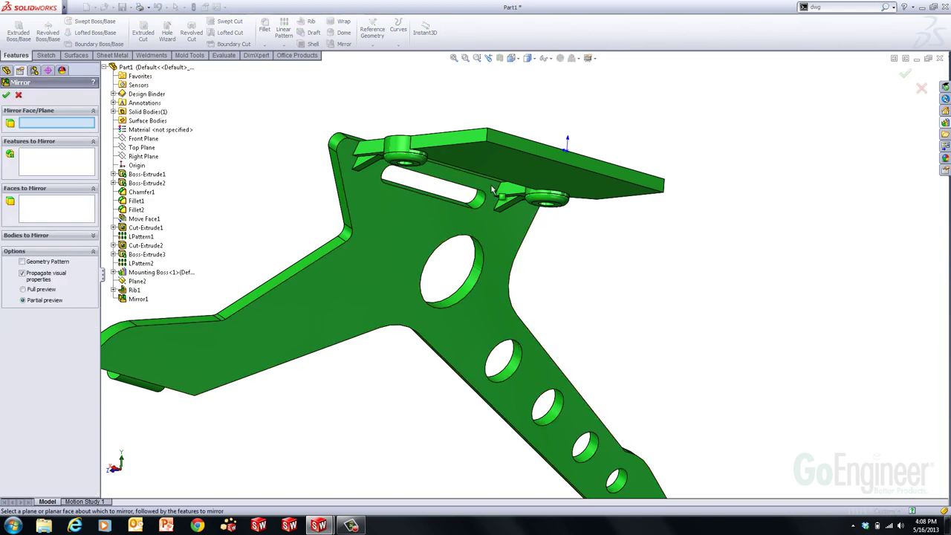
click(547, 156)
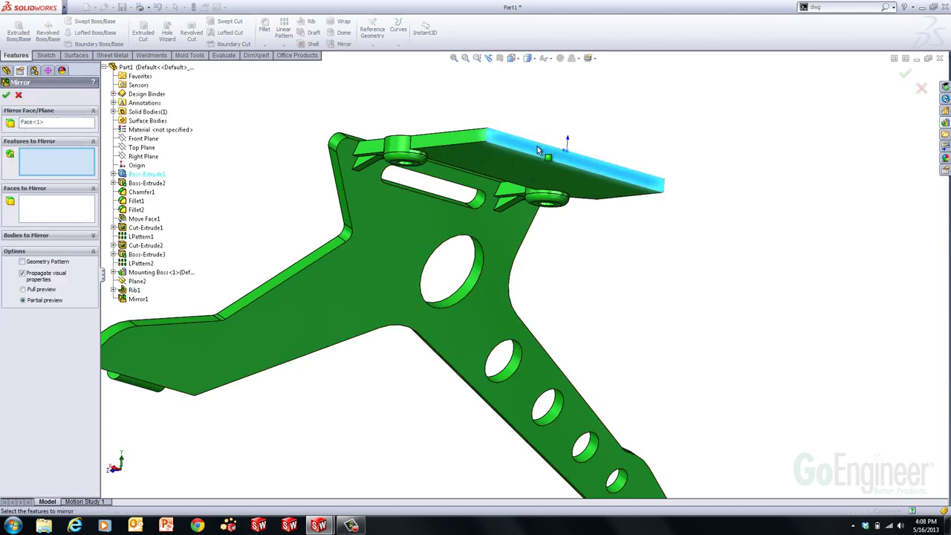
click(32, 236)
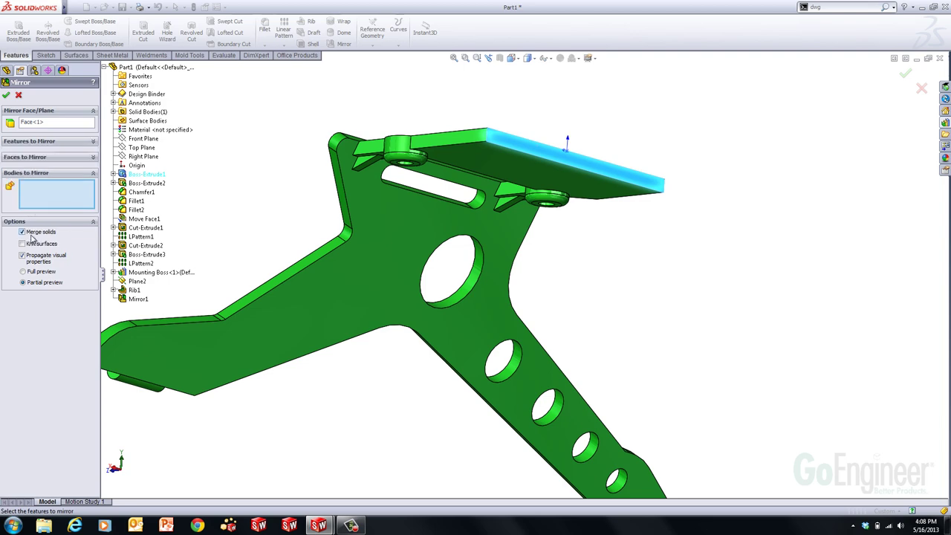
click(512, 165)
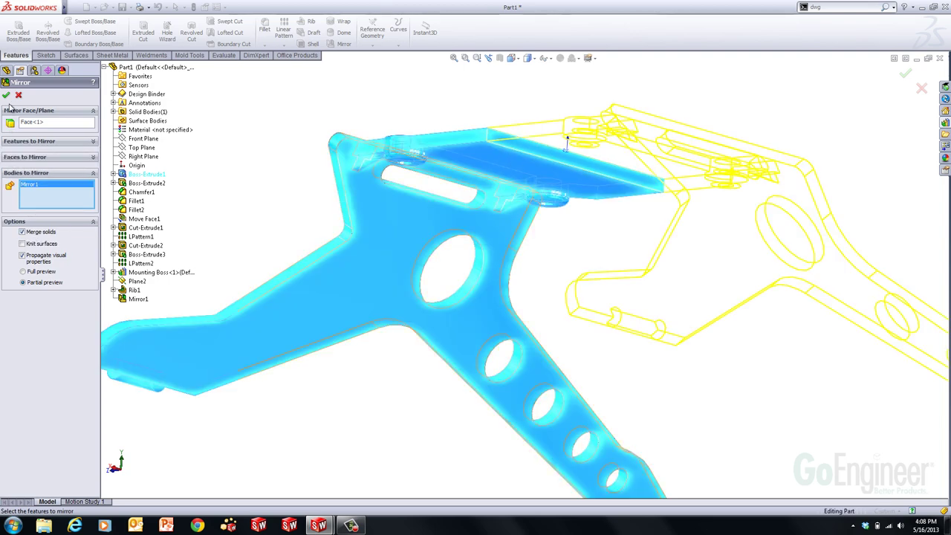
click(6, 95)
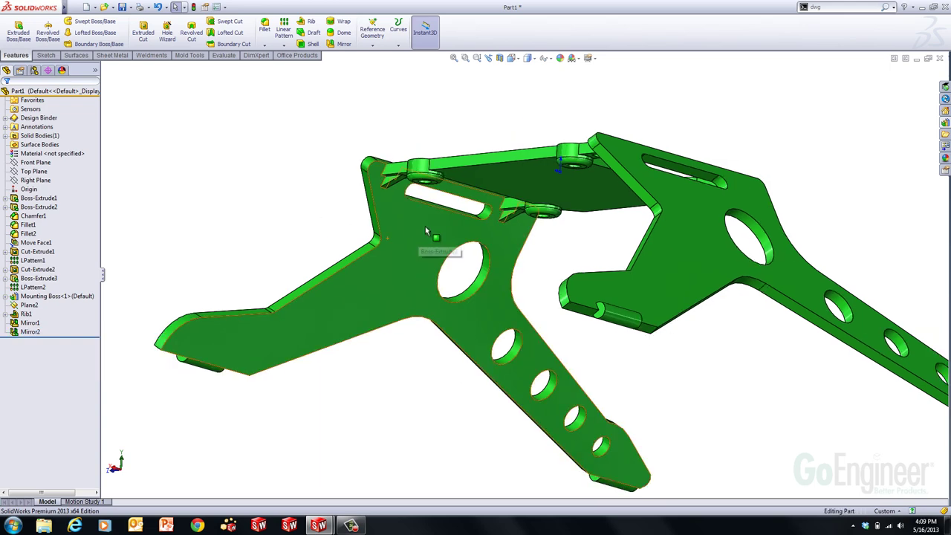
scroll(440, 217, up, 3)
middle_drag(440, 217, 306, 241)
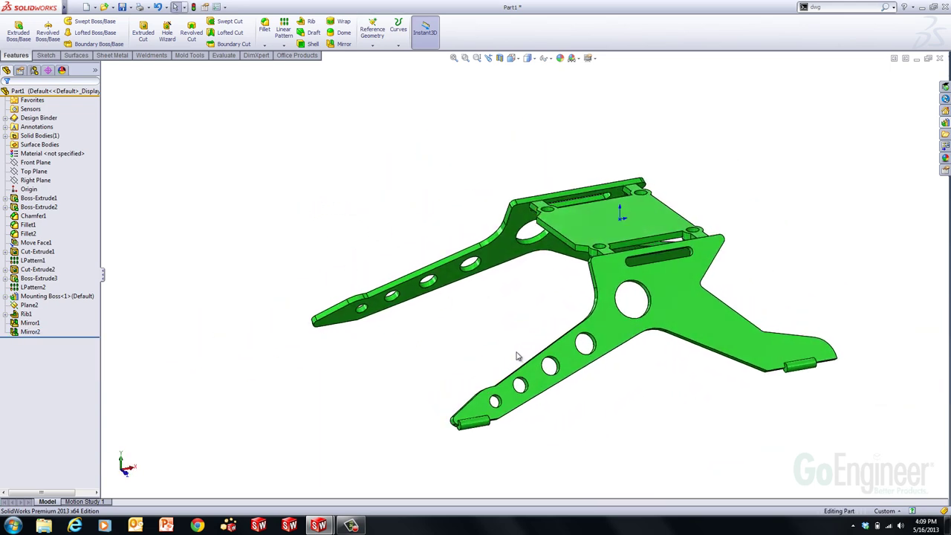
middle_drag(541, 313, 540, 344)
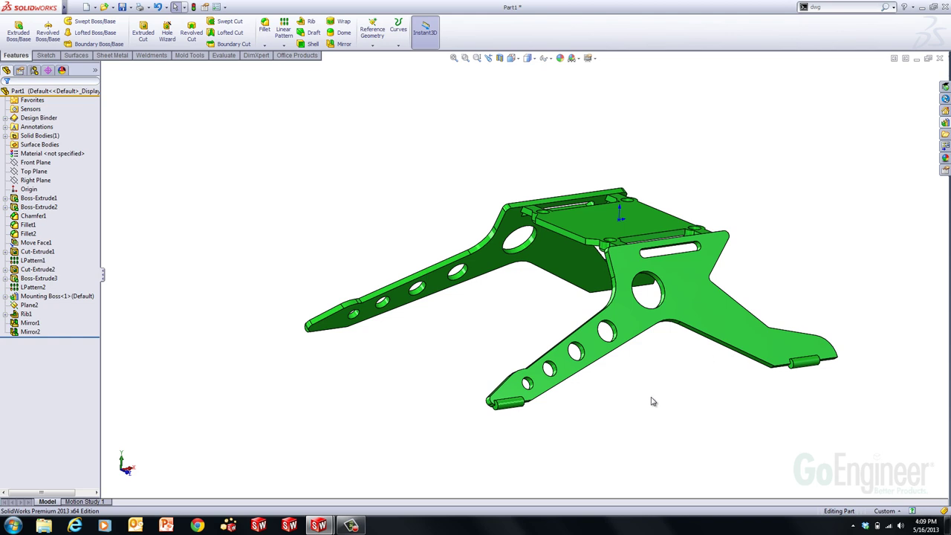
middle_drag(655, 384, 658, 403)
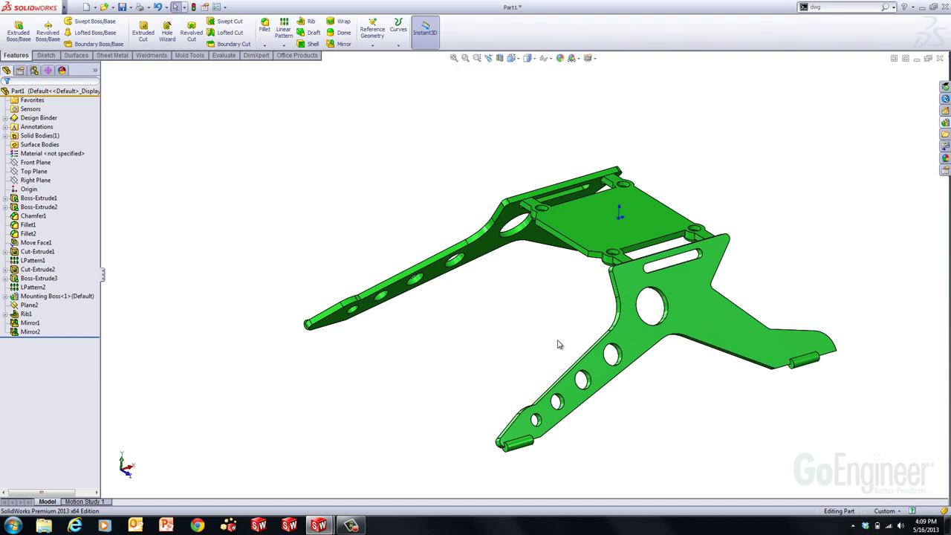
middle_drag(583, 328, 577, 319)
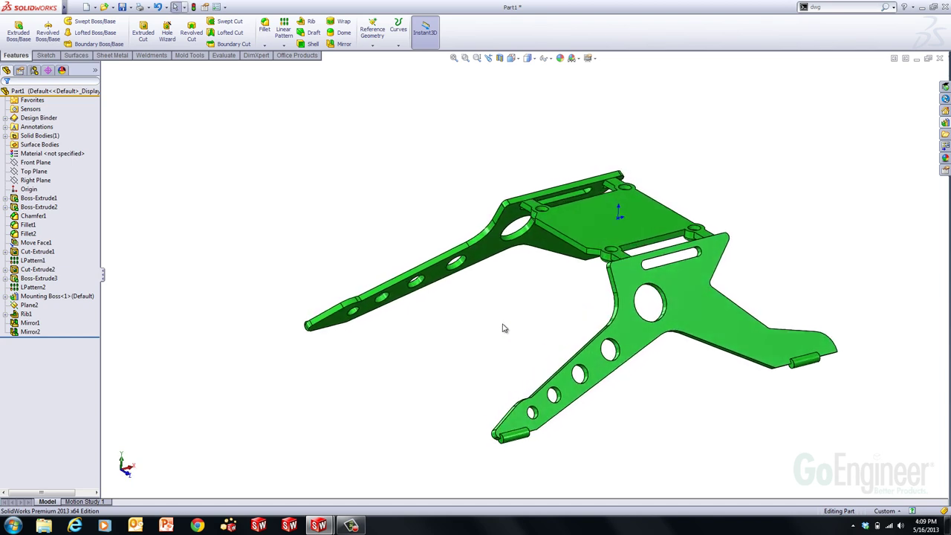